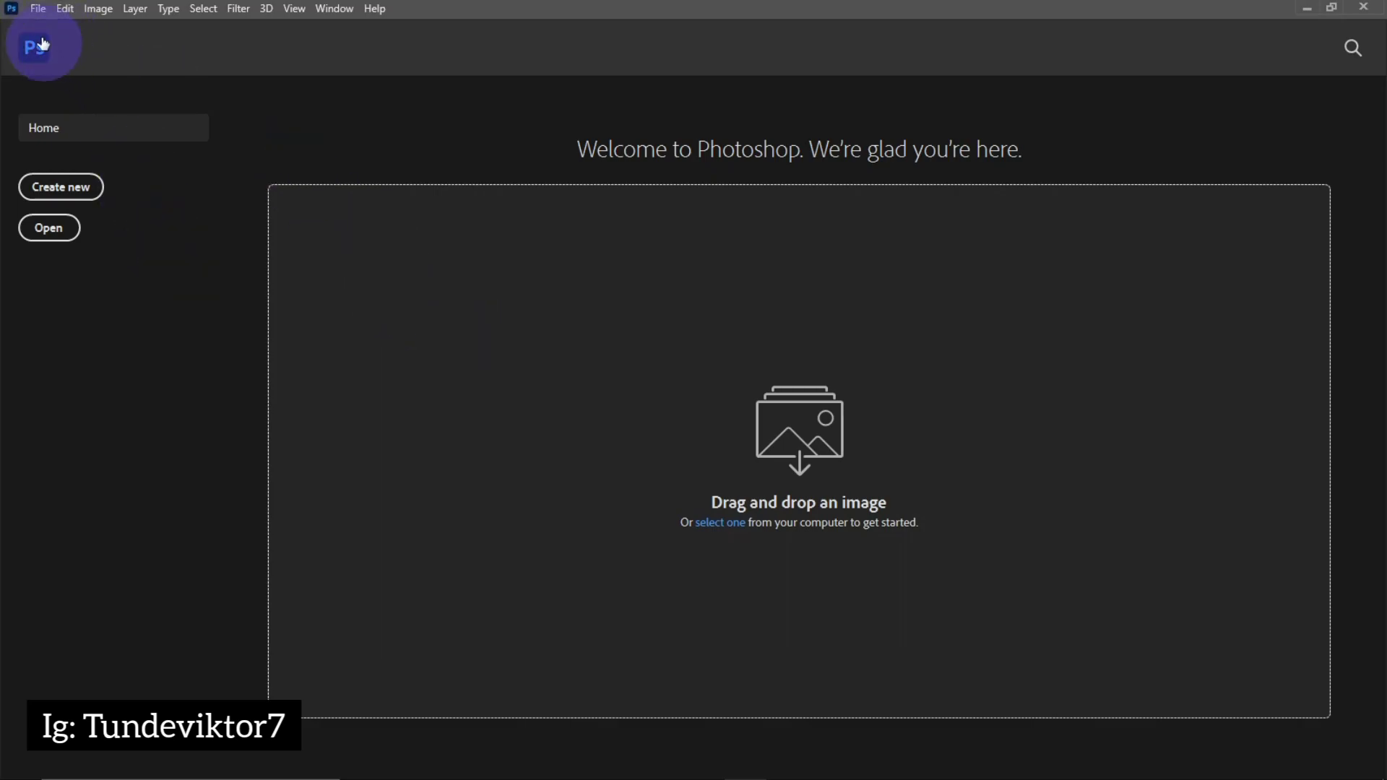
- Open the photo of the woman in the black hat from the tutorial folder in Downloads
{"action": "left_click", "coordinate": [38, 9]}
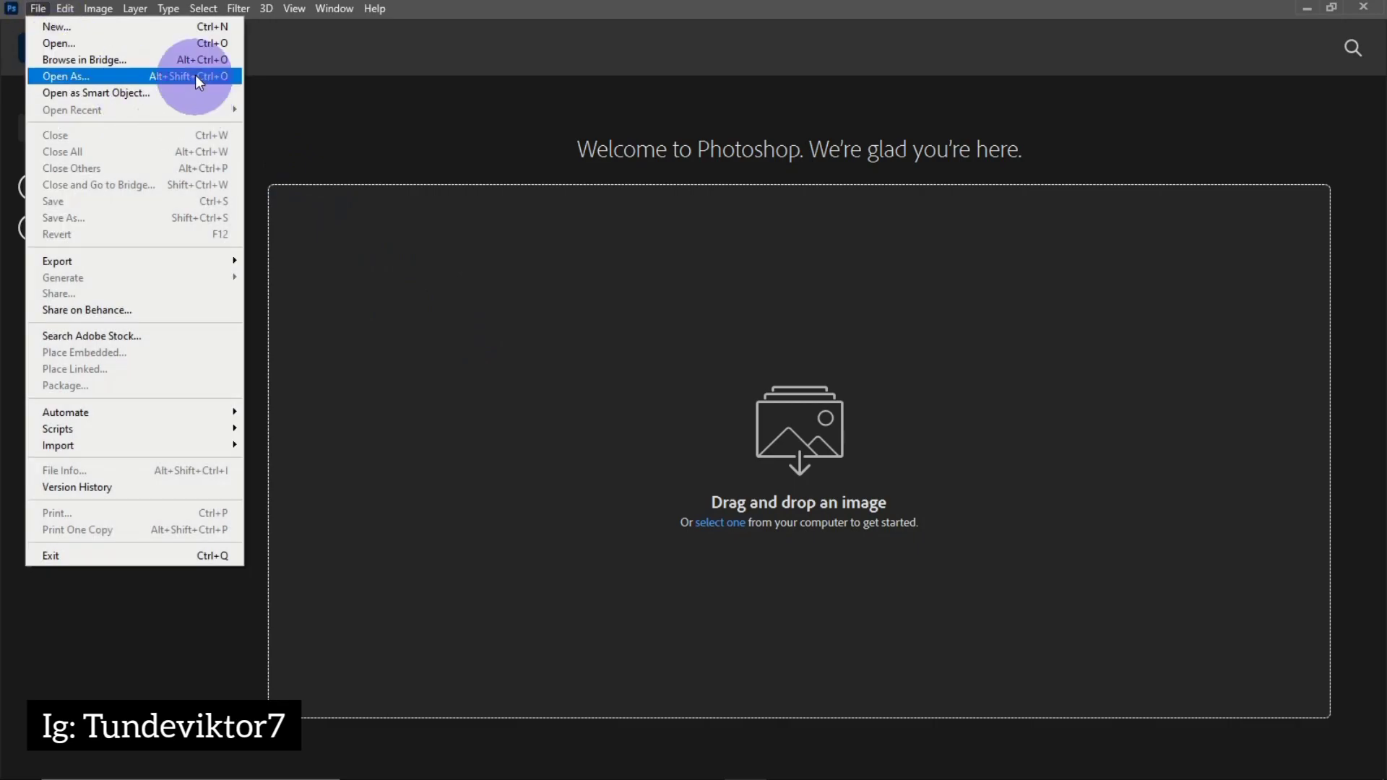
{"action": "left_click", "coordinate": [170, 44]}
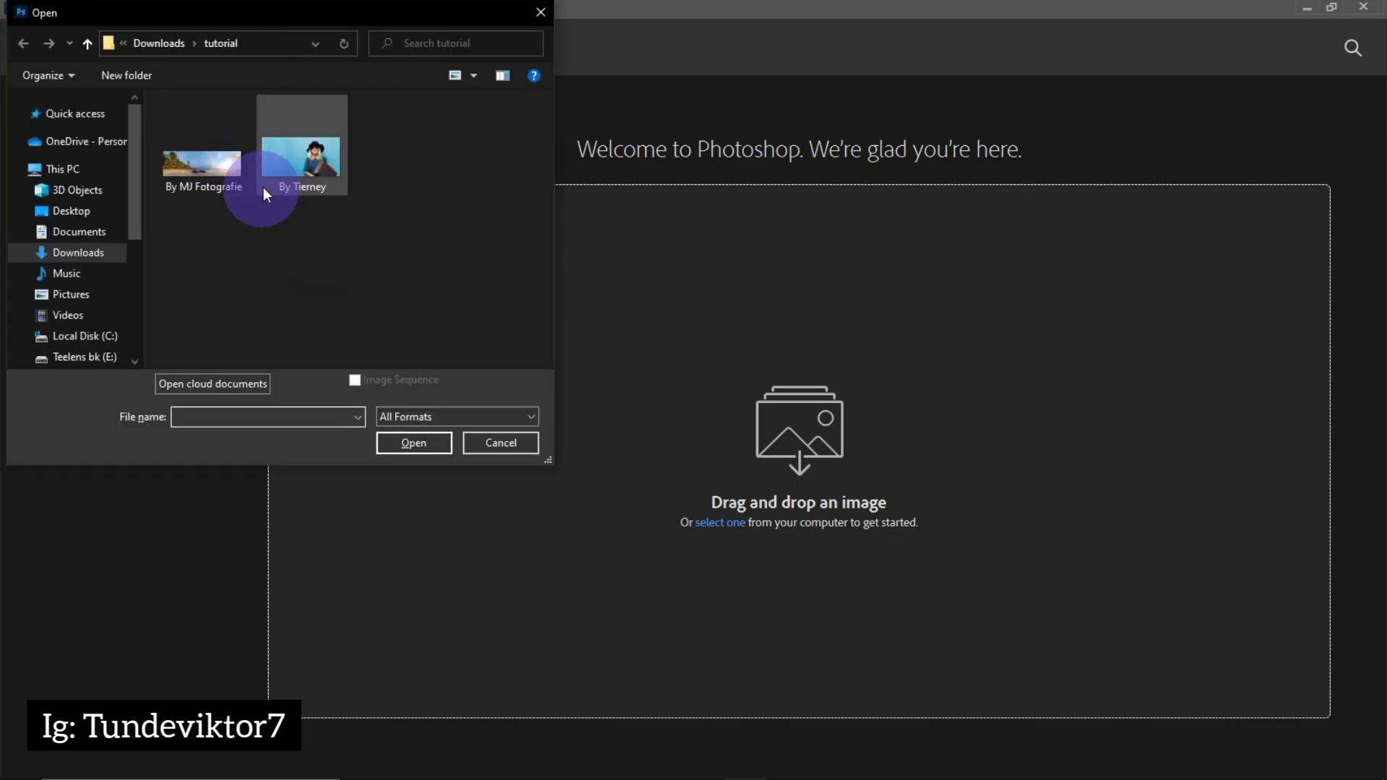
{"action": "left_click", "coordinate": [304, 164]}
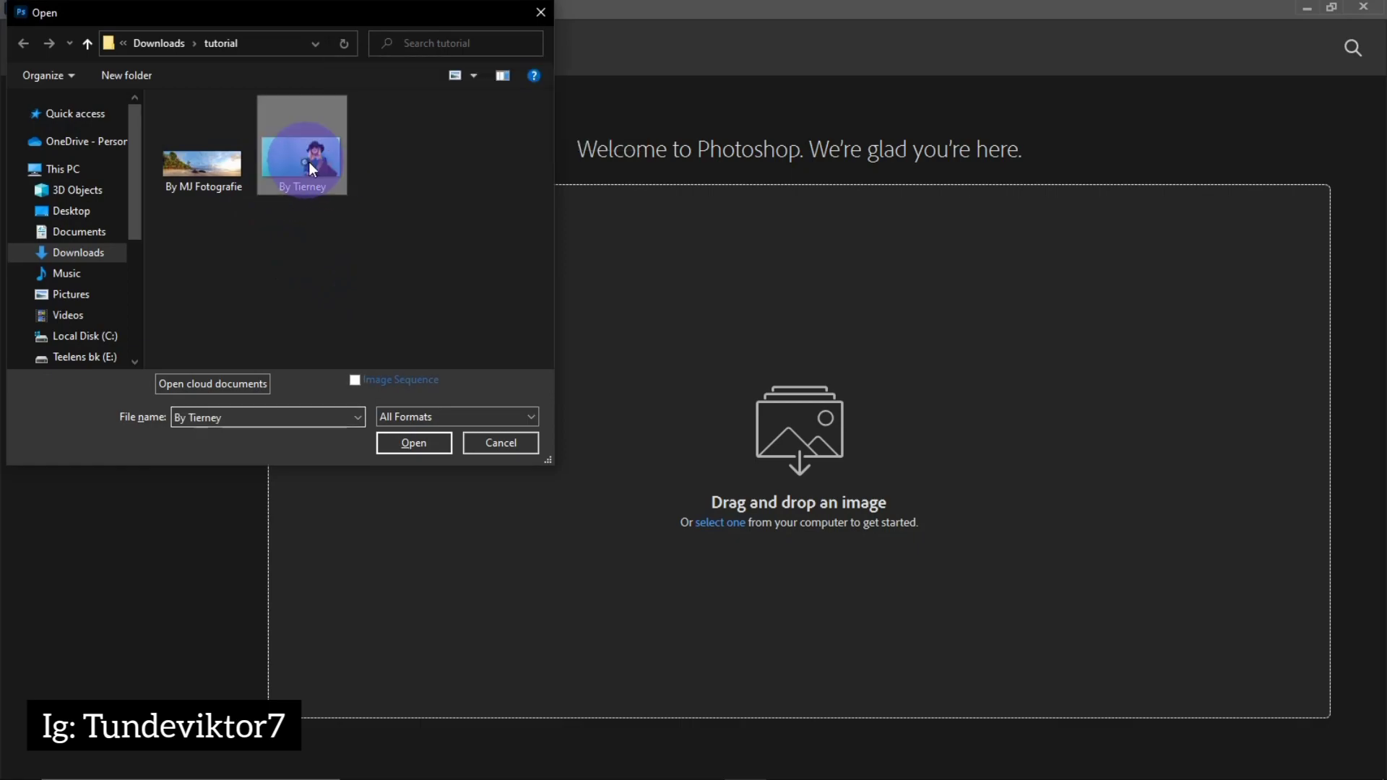
{"action": "left_click", "coordinate": [421, 441]}
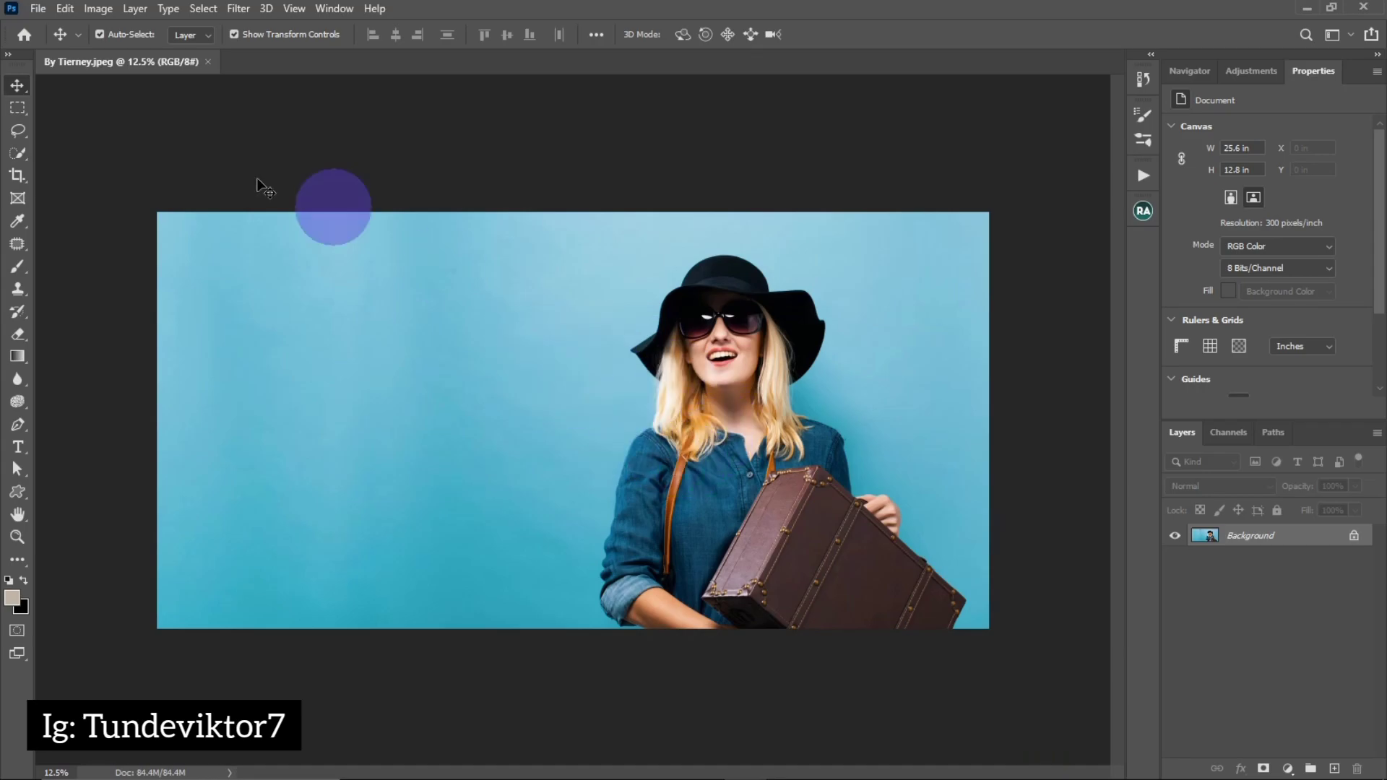
- Place the beach photo from the tutorial folder as an embedded image, accepting the Camera Raw settings unchanged
{"action": "left_click", "coordinate": [38, 9]}
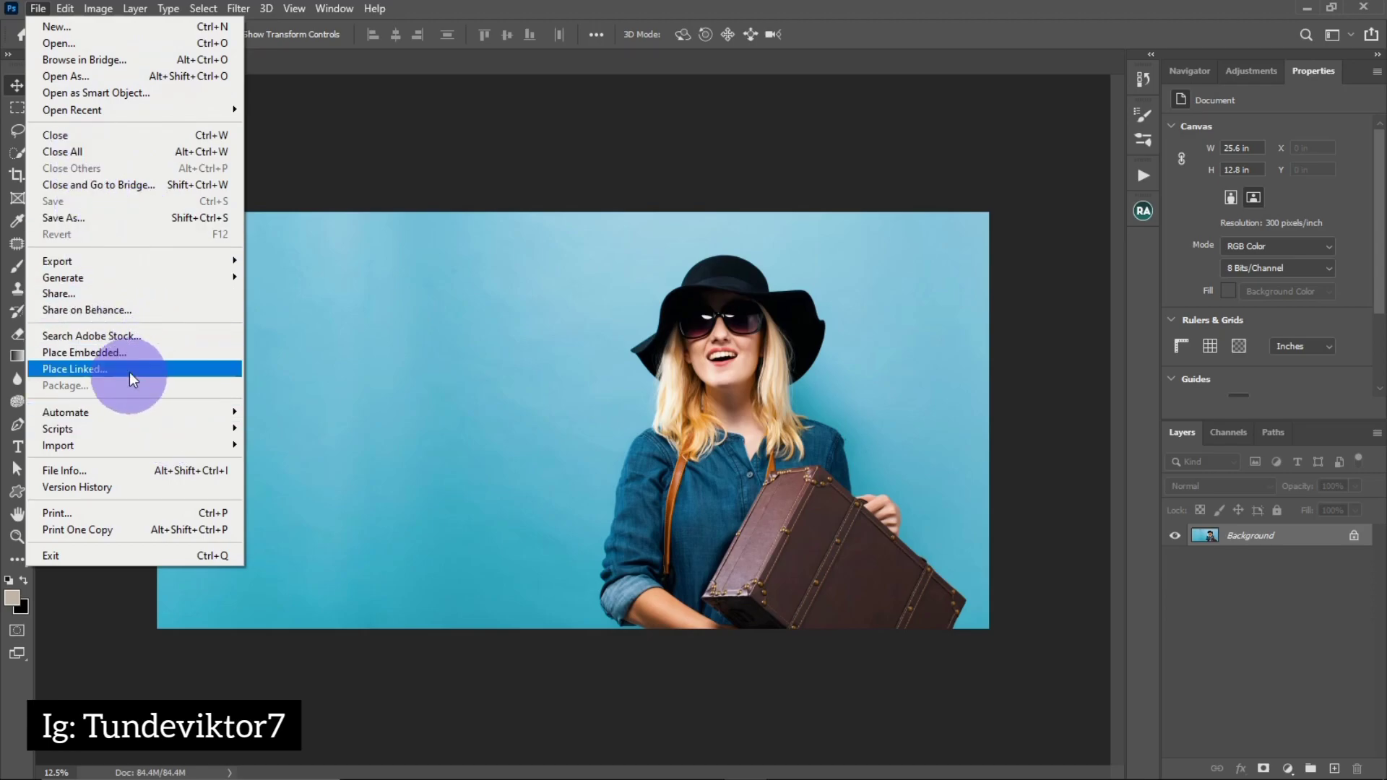
{"action": "left_click", "coordinate": [189, 354]}
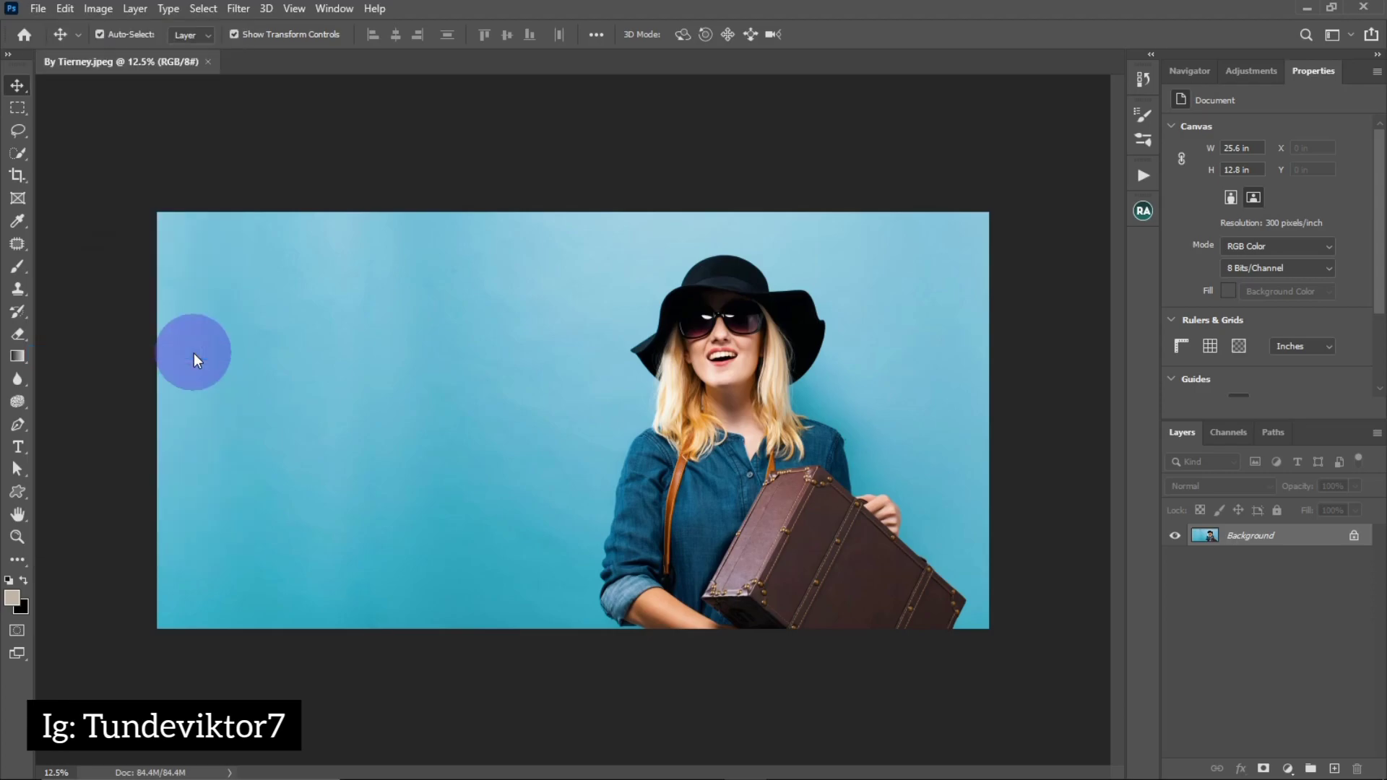
{"action": "left_click", "coordinate": [207, 168]}
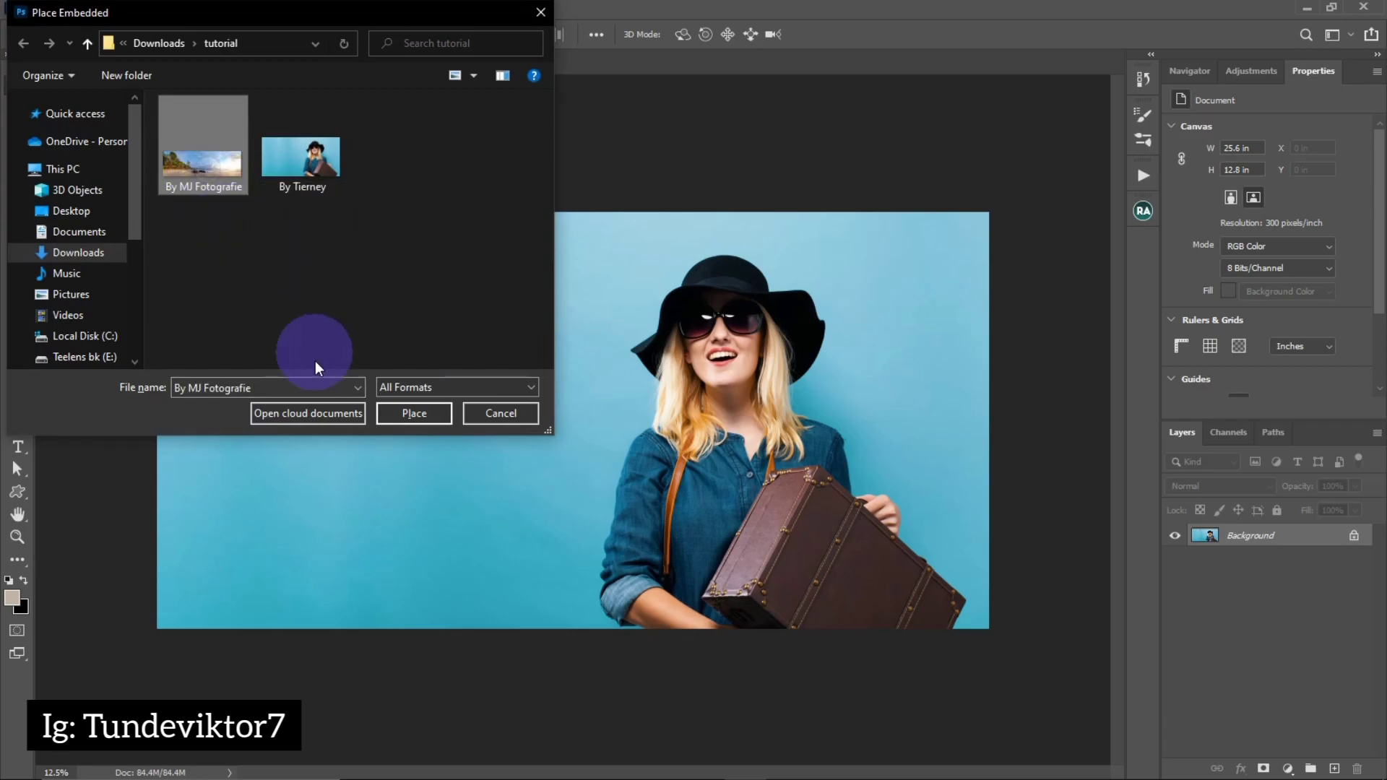
{"action": "left_click", "coordinate": [428, 413]}
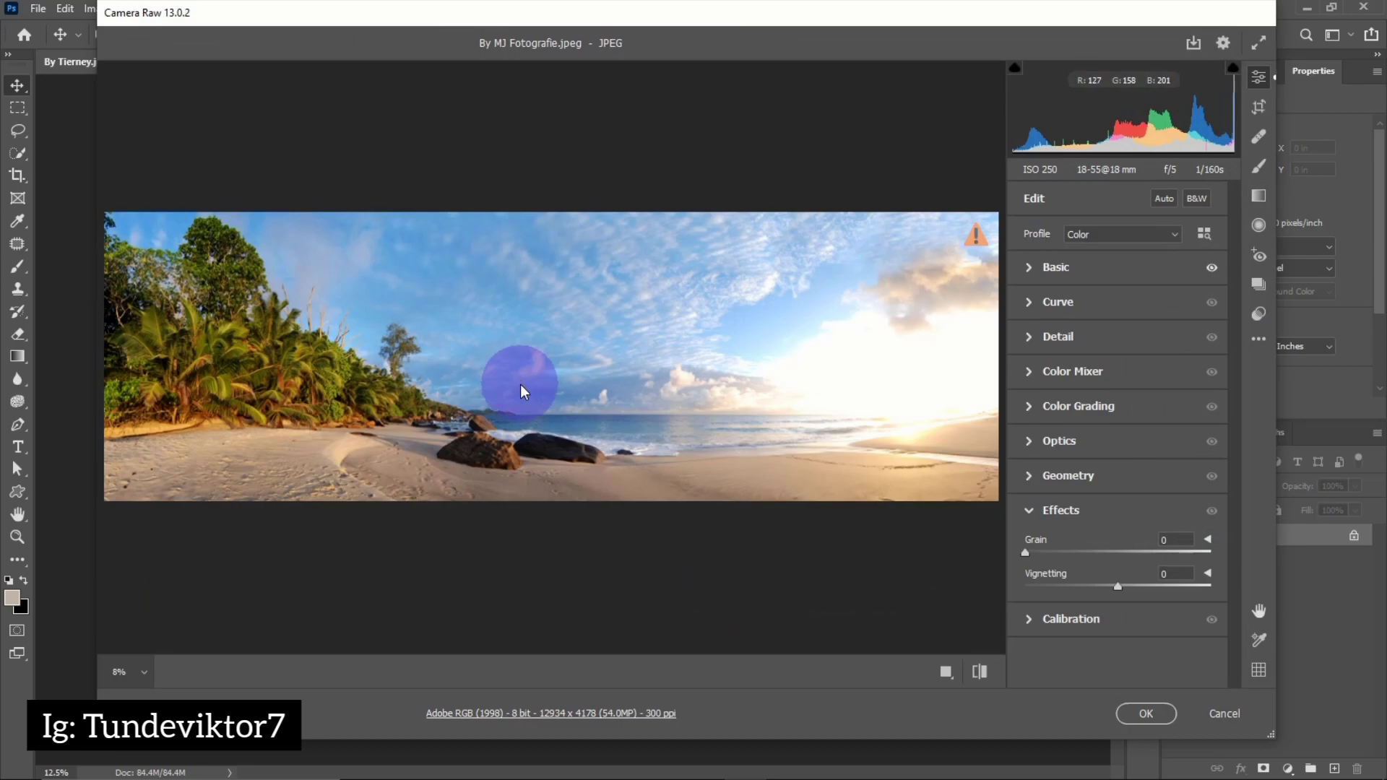
{"action": "left_click", "coordinate": [1149, 714]}
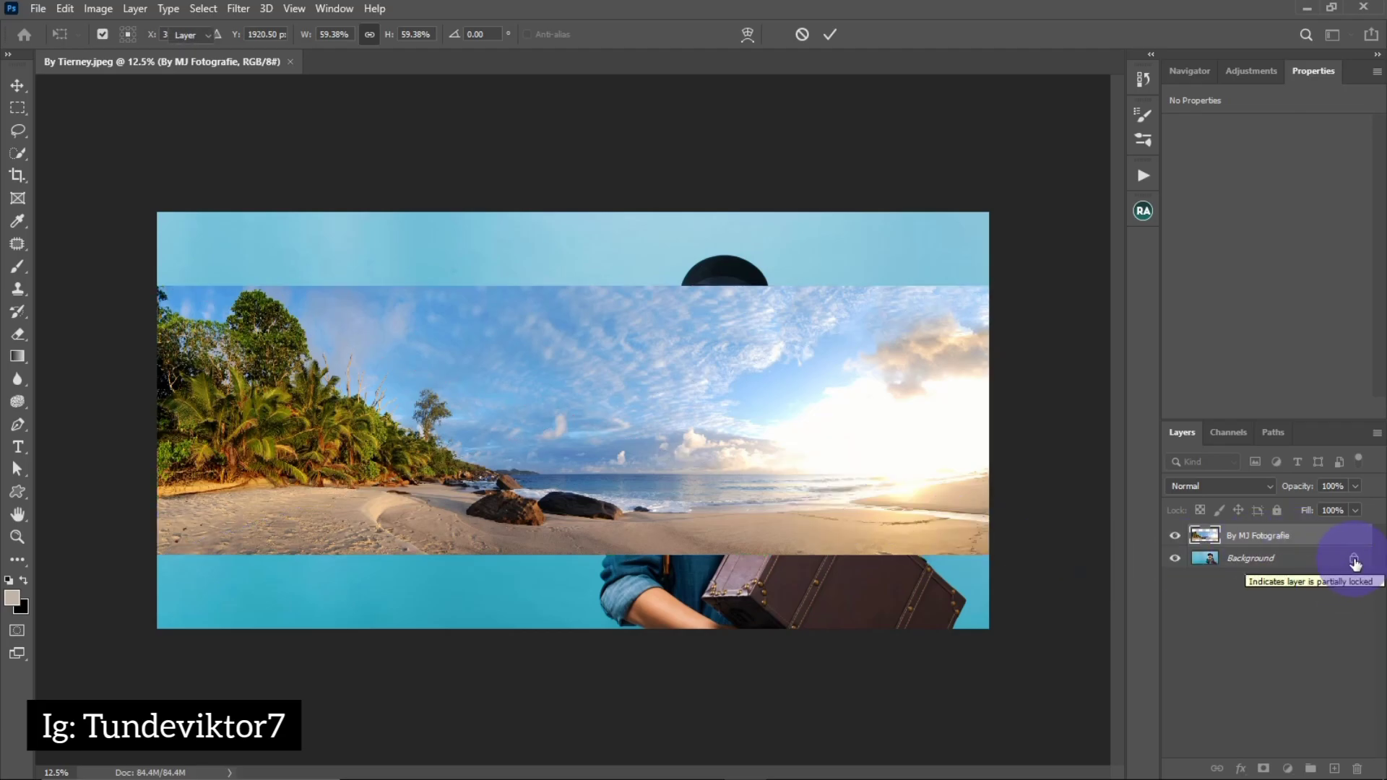
- Commit the placed beach photo, unlock the woman photo's background layer and rename it subjexct
{"action": "left_click", "coordinate": [1355, 563]}
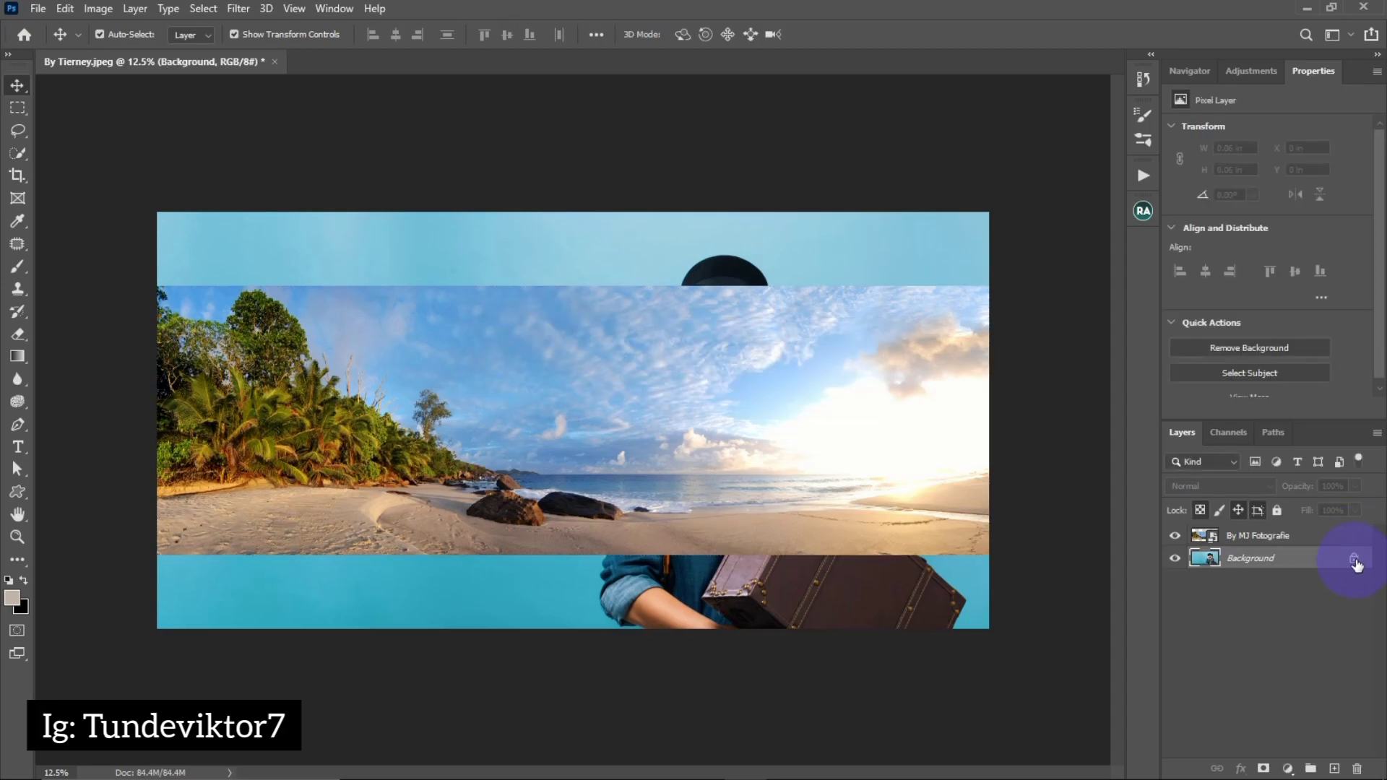
{"action": "left_click", "coordinate": [1354, 562]}
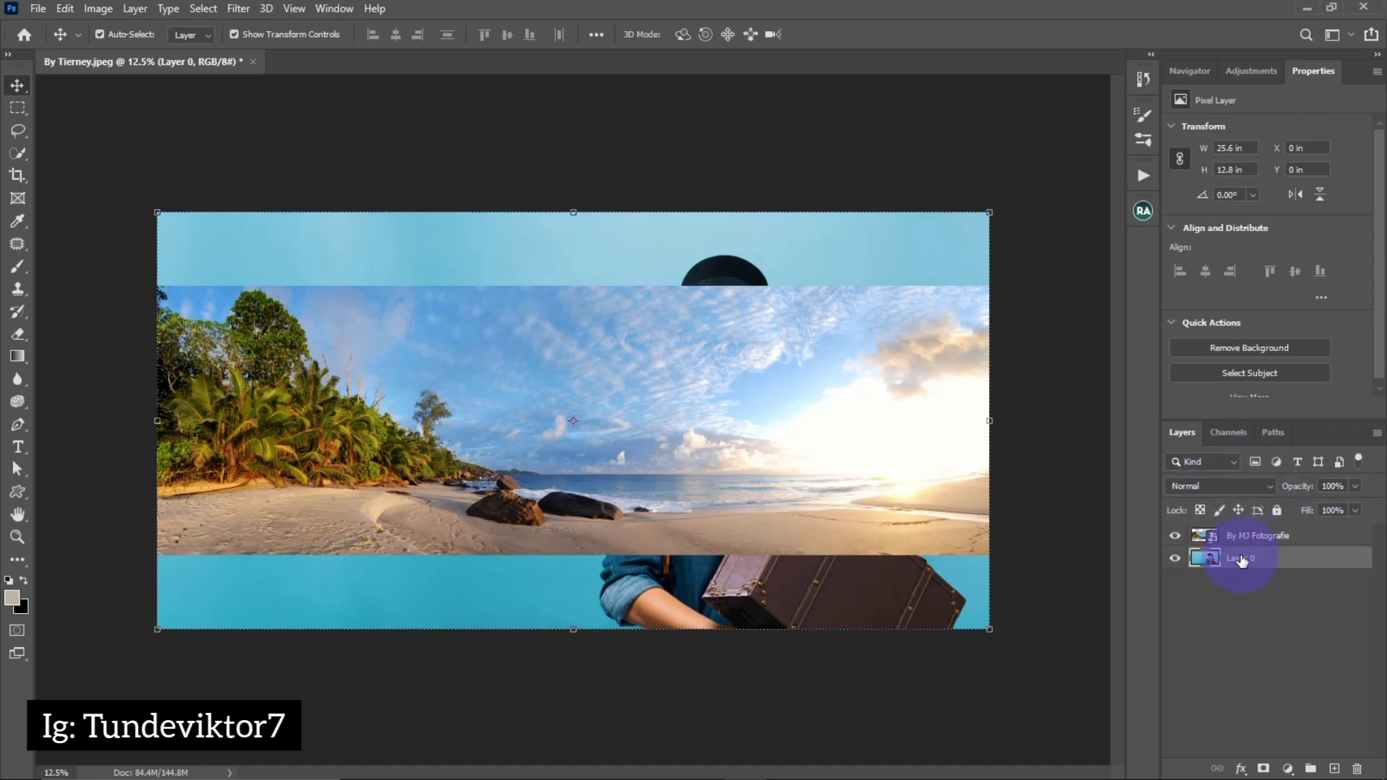
{"action": "double_click", "coordinate": [1253, 560]}
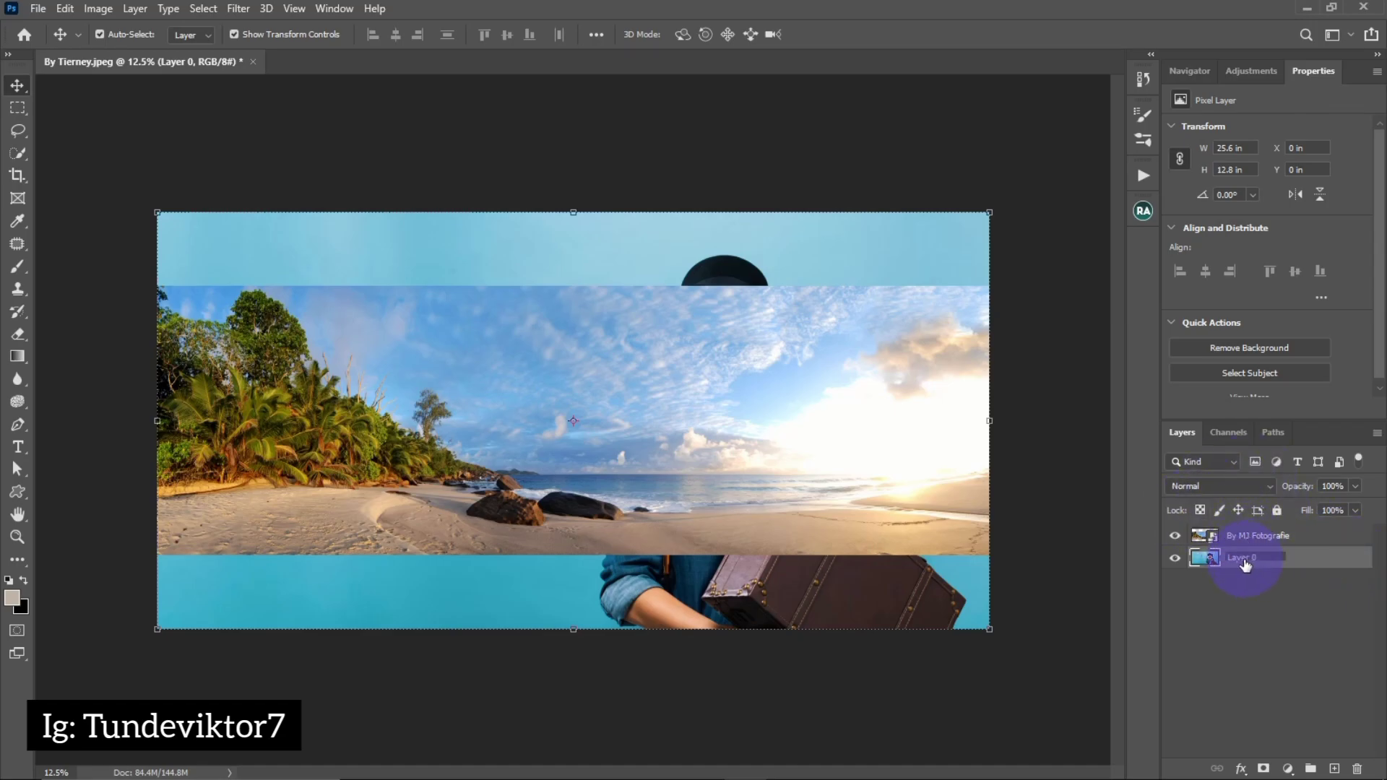
{"action": "type", "text": "sul"}
{"action": "type", "text": "jex"}
{"action": "key", "text": "Return"}
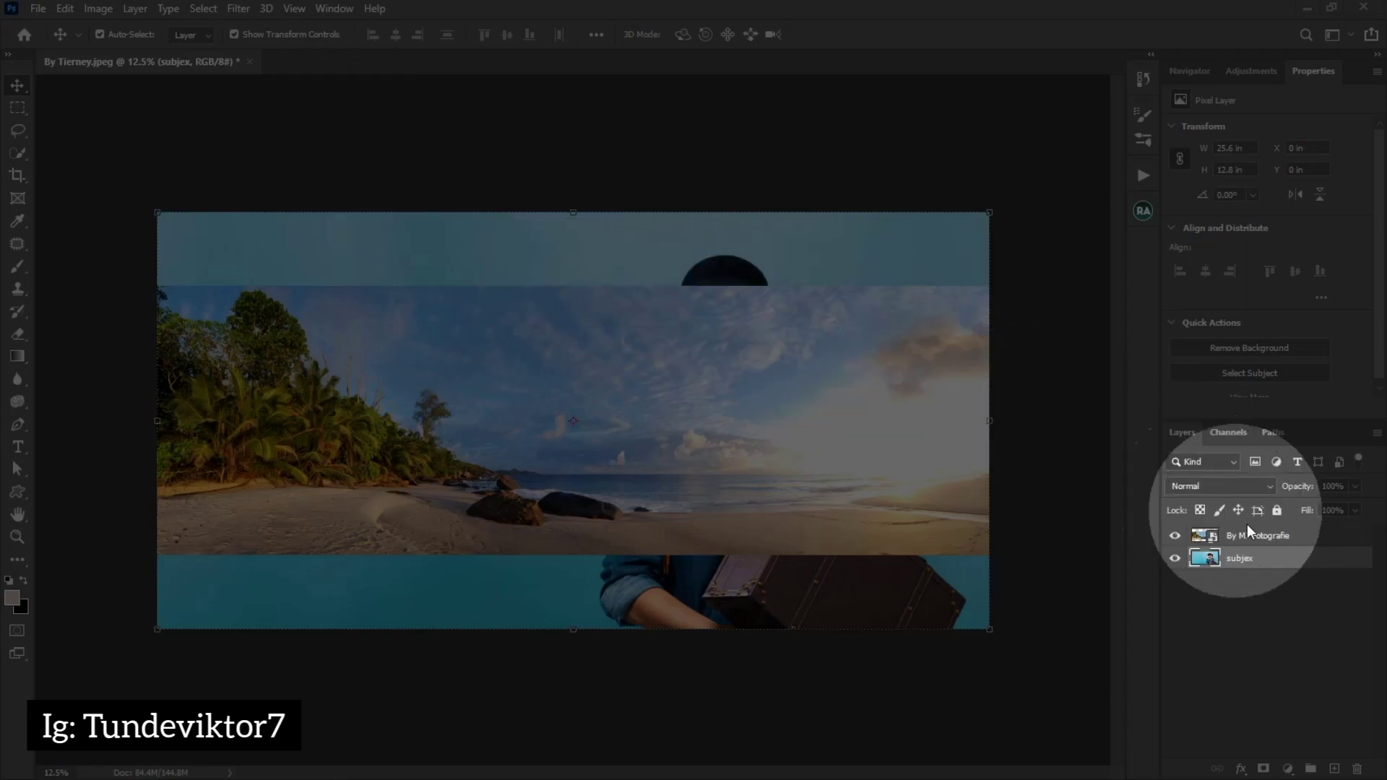
{"action": "double_click", "coordinate": [1244, 561]}
{"action": "type", "text": "s"}
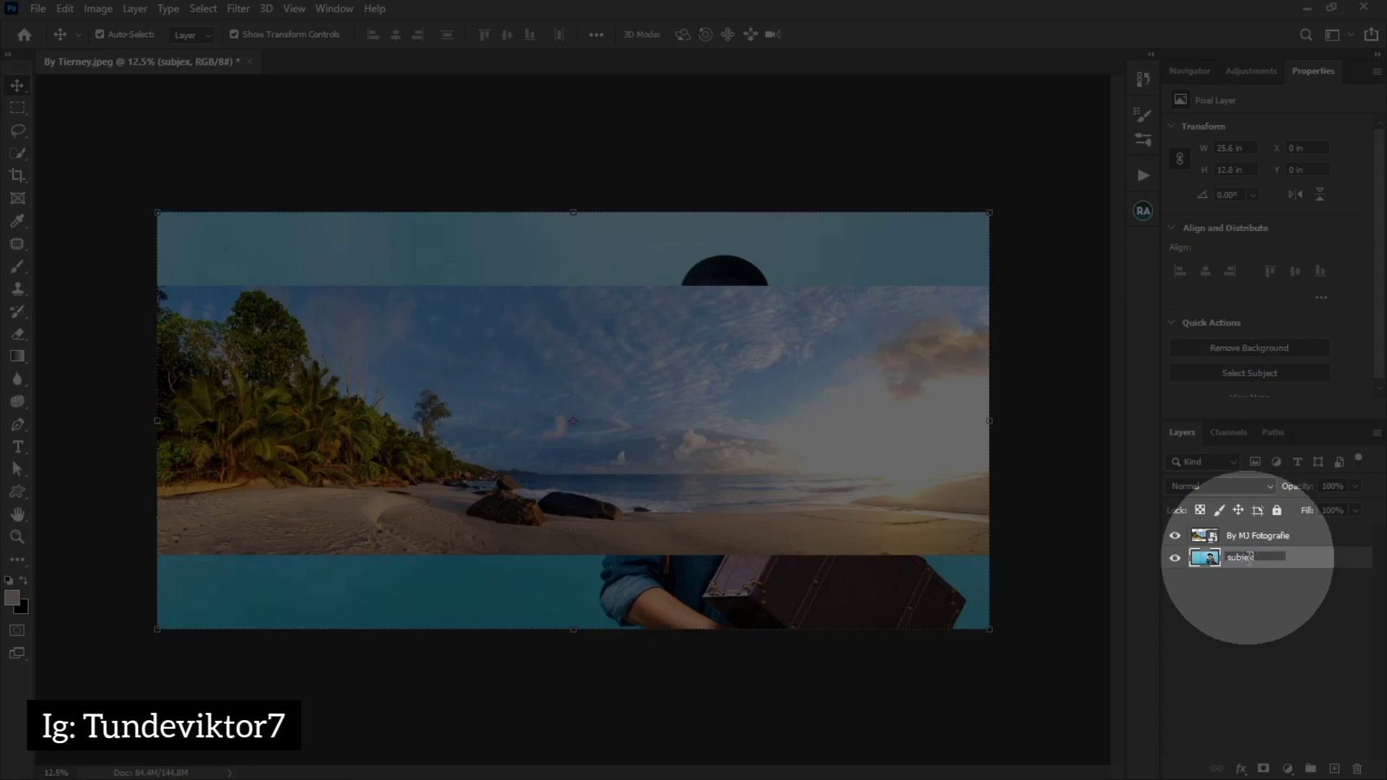
{"action": "key", "text": "Return"}
- Rename the beach photo layer Background and move it below the subjexct layer
{"action": "left_click", "coordinate": [1249, 538]}
{"action": "double_click", "coordinate": [1250, 536]}
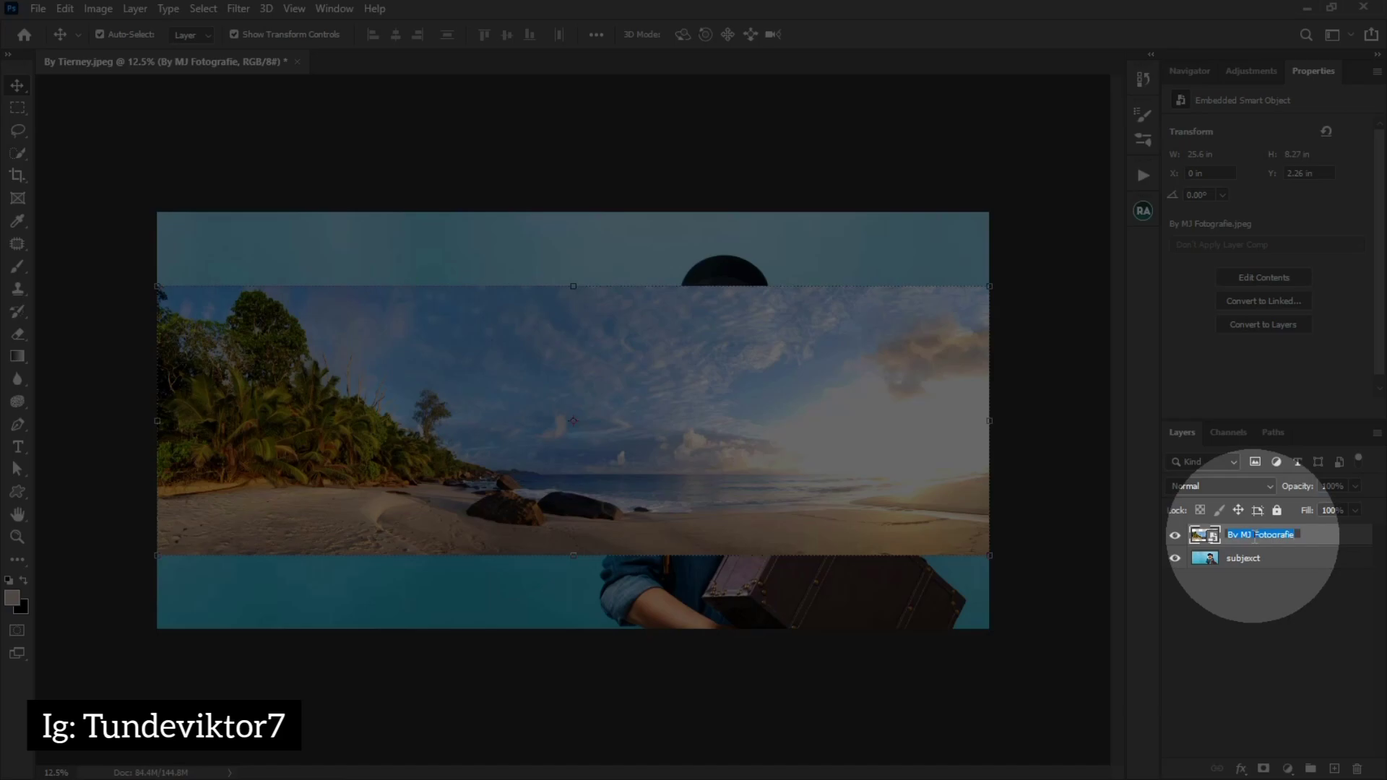
{"action": "type", "text": "Background"}
{"action": "key", "text": "Return"}
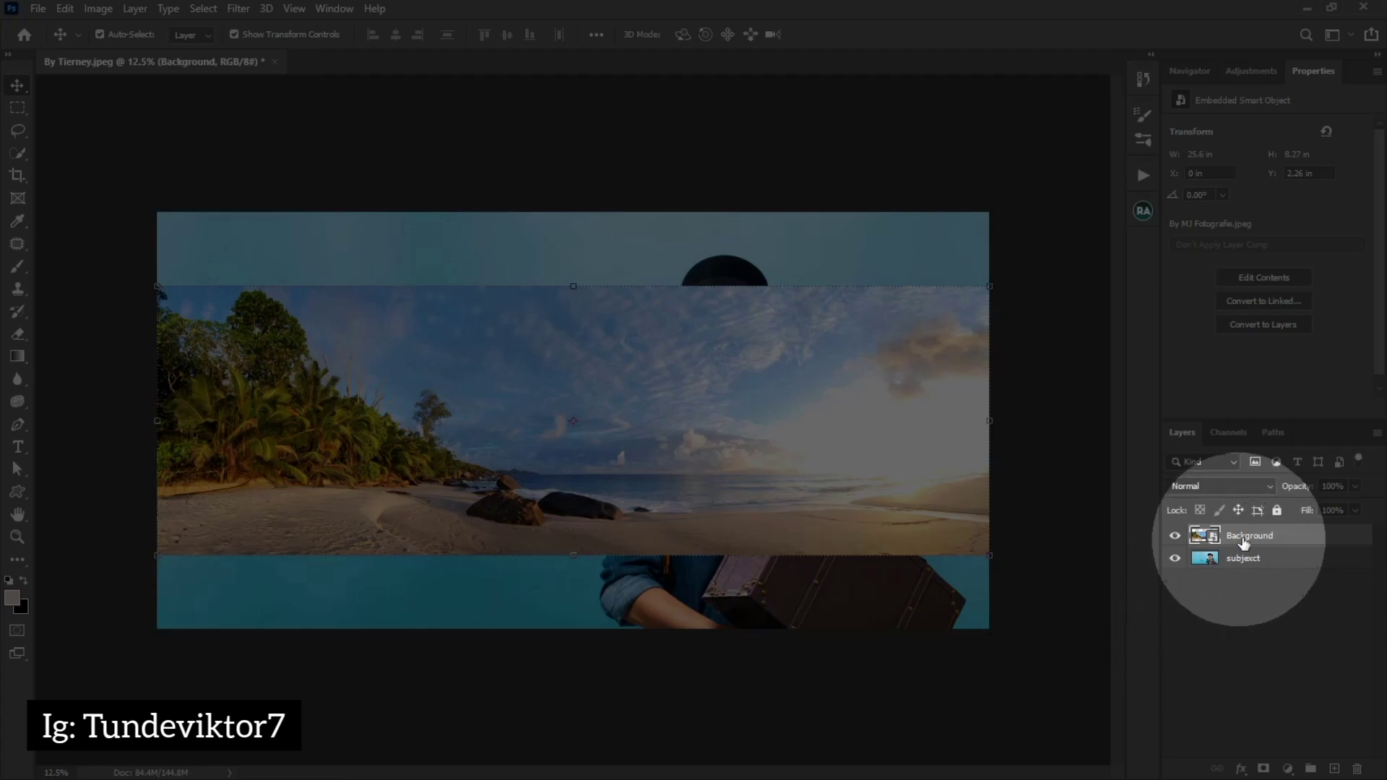
{"action": "key", "text": "shift"}
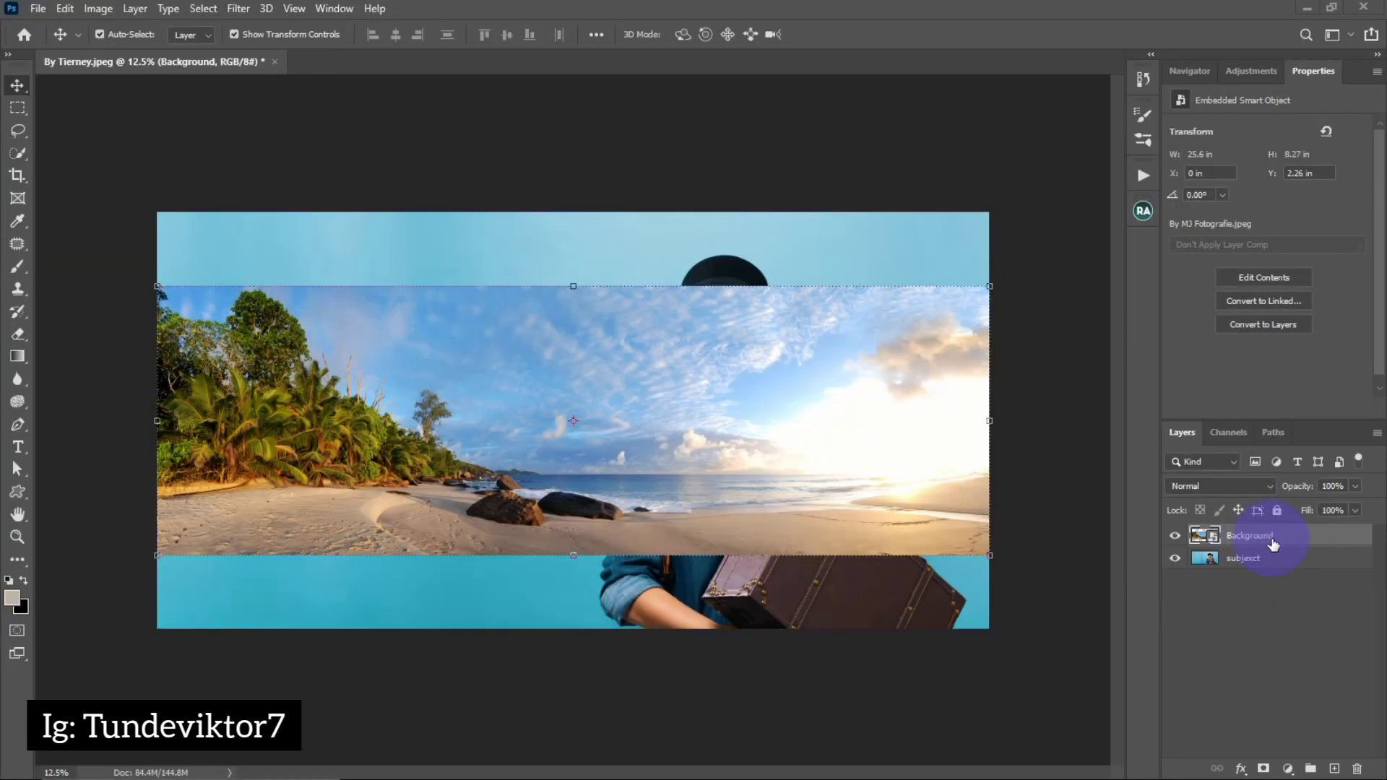
{"action": "left_click_drag", "start_coordinate": [1270, 534], "coordinate": [1279, 570]}
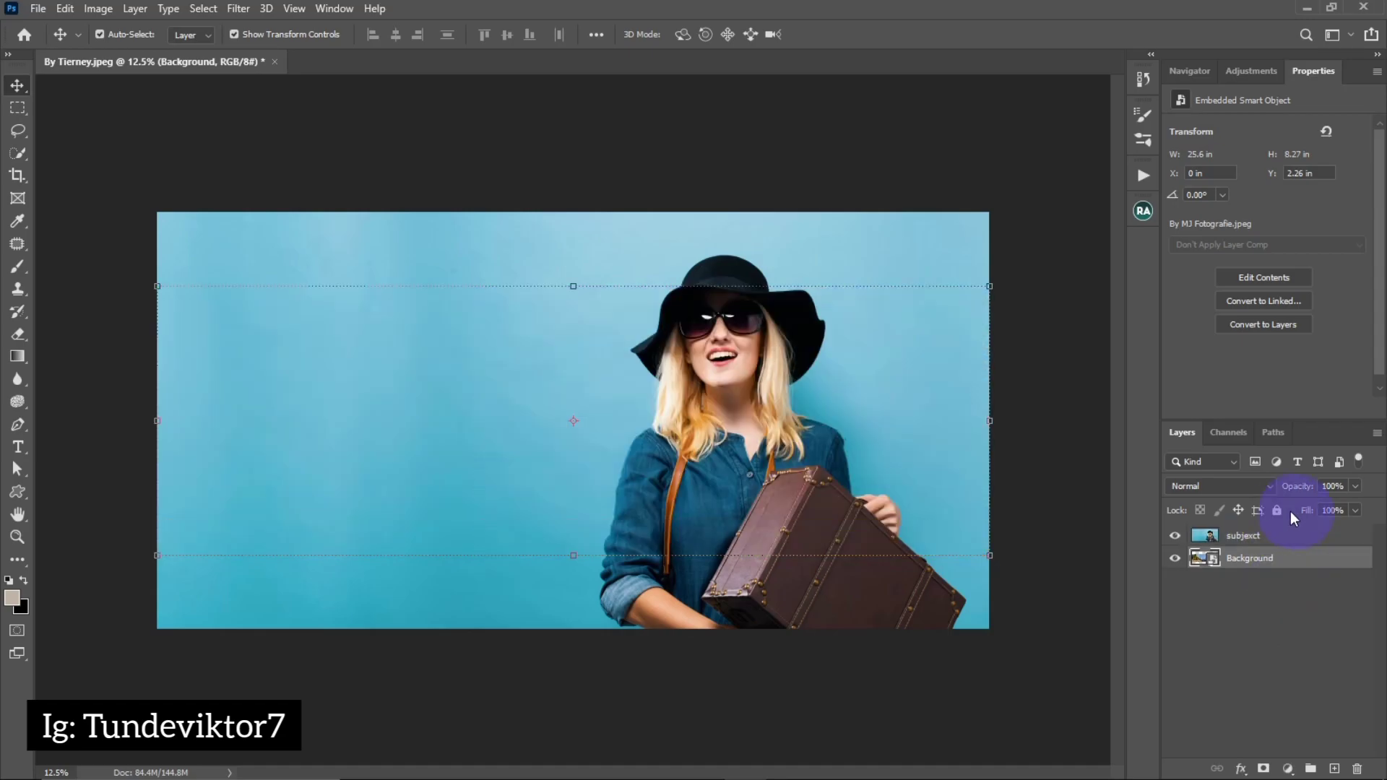
- Hide the subjexct layer, then enlarge the beach photo to about 41.8 × 13.5 in and reposition it to cover the whole canvas
{"action": "left_click", "coordinate": [1177, 537]}
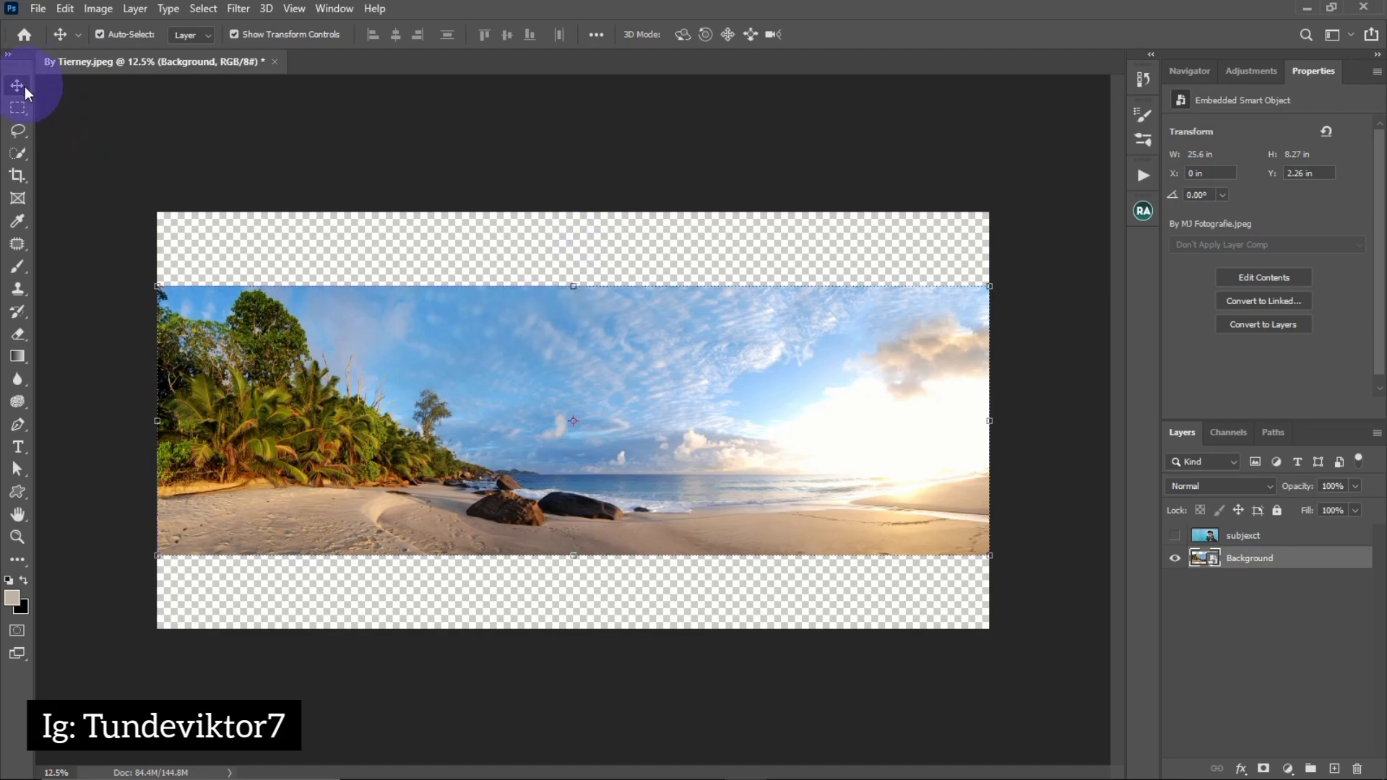
{"action": "left_click_drag", "start_coordinate": [574, 286], "coordinate": [591, 207]}
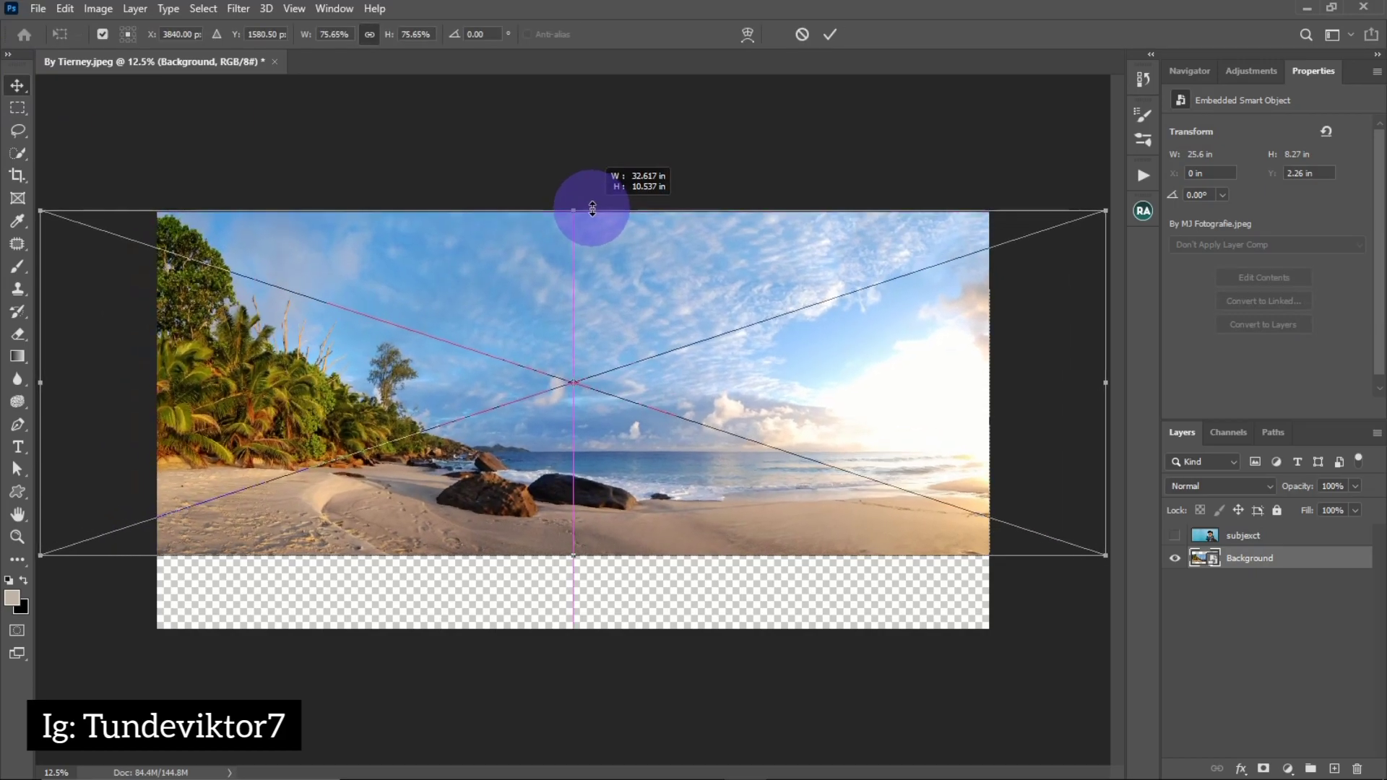
{"action": "key", "text": "ctrl+z"}
{"action": "left_click_drag", "start_coordinate": [572, 556], "coordinate": [555, 630]}
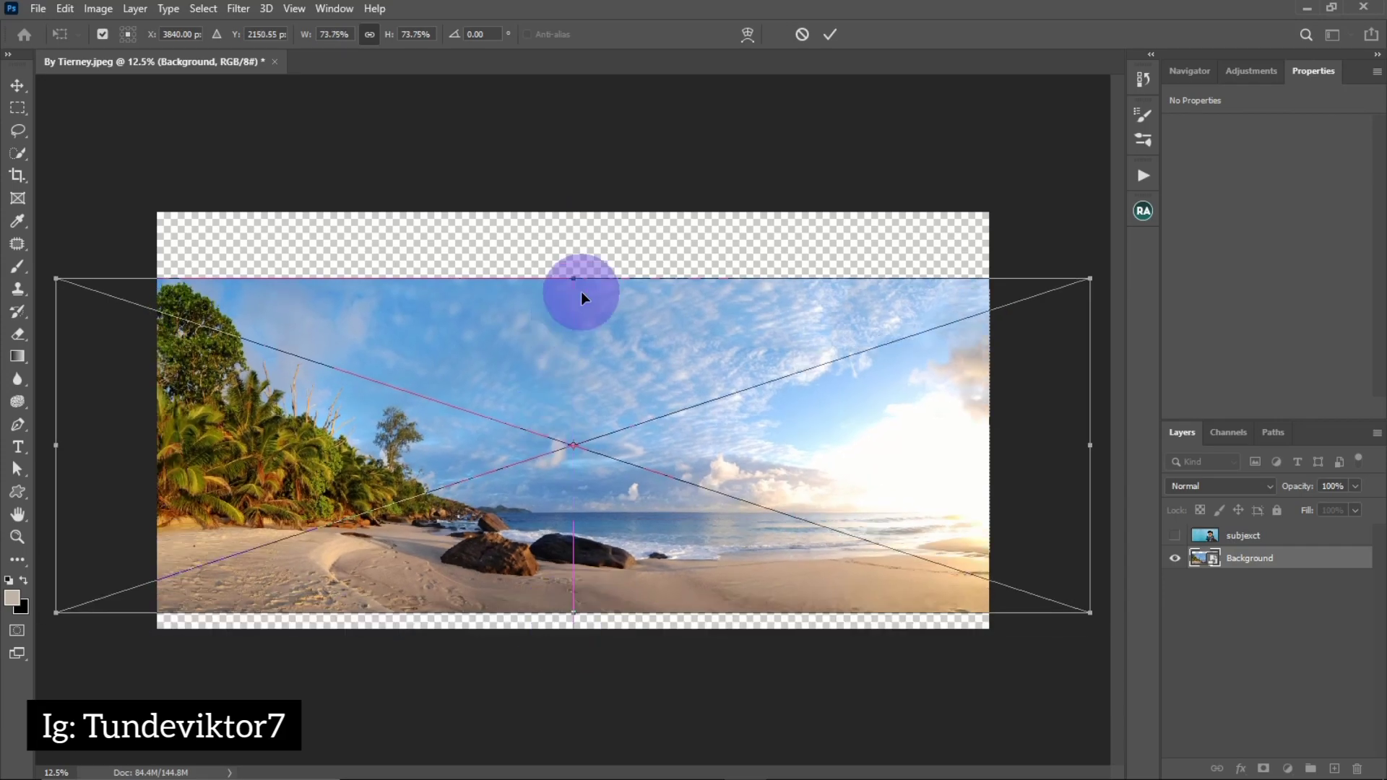
{"action": "left_click_drag", "start_coordinate": [573, 279], "coordinate": [573, 189]}
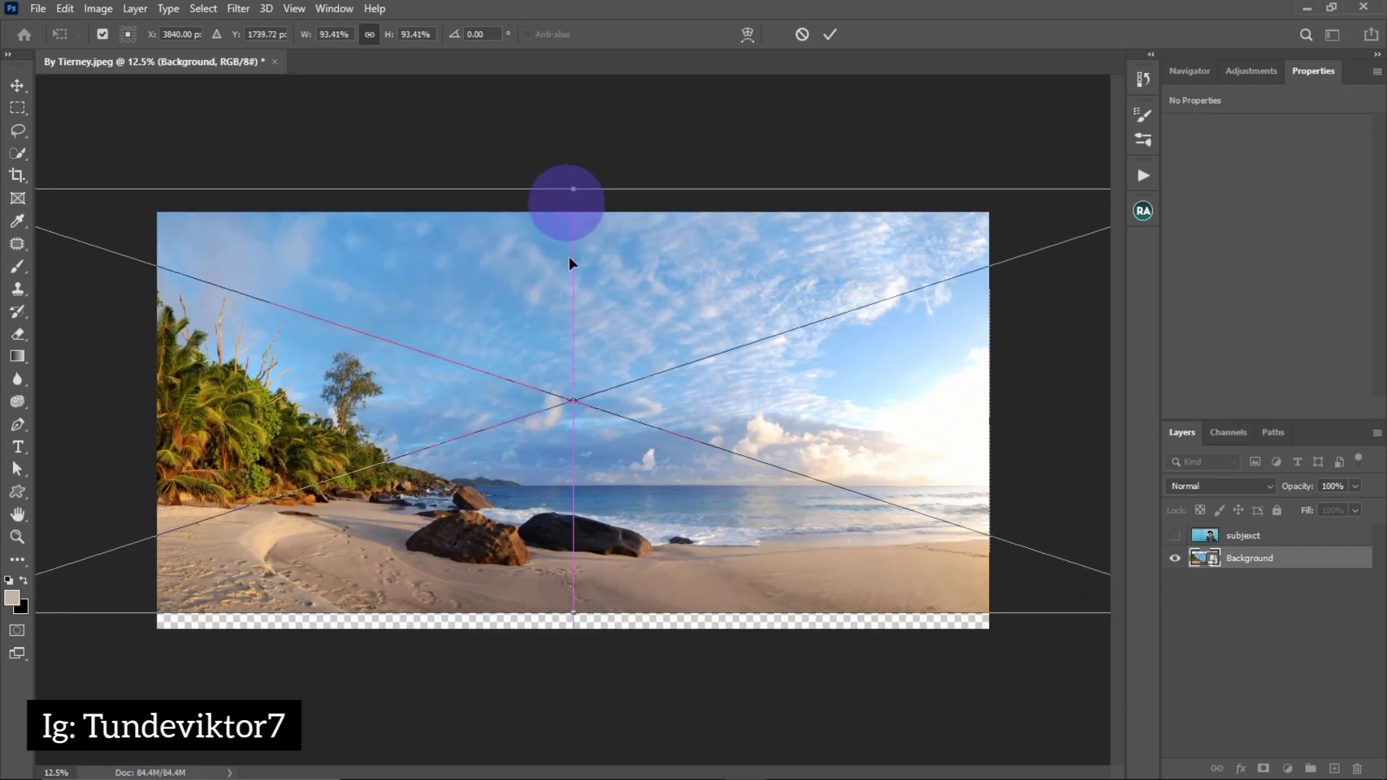
{"action": "mouse_move", "coordinate": [571, 612]}
{"action": "left_mouse_down"}
{"action": "mouse_move", "coordinate": [570, 643]}
{"action": "mouse_move", "coordinate": [573, 627]}
{"action": "left_mouse_up"}
{"action": "left_click_drag", "start_coordinate": [676, 541], "coordinate": [569, 557]}
{"action": "left_click_drag", "start_coordinate": [605, 554], "coordinate": [629, 550]}
{"action": "left_click", "coordinate": [830, 36]}
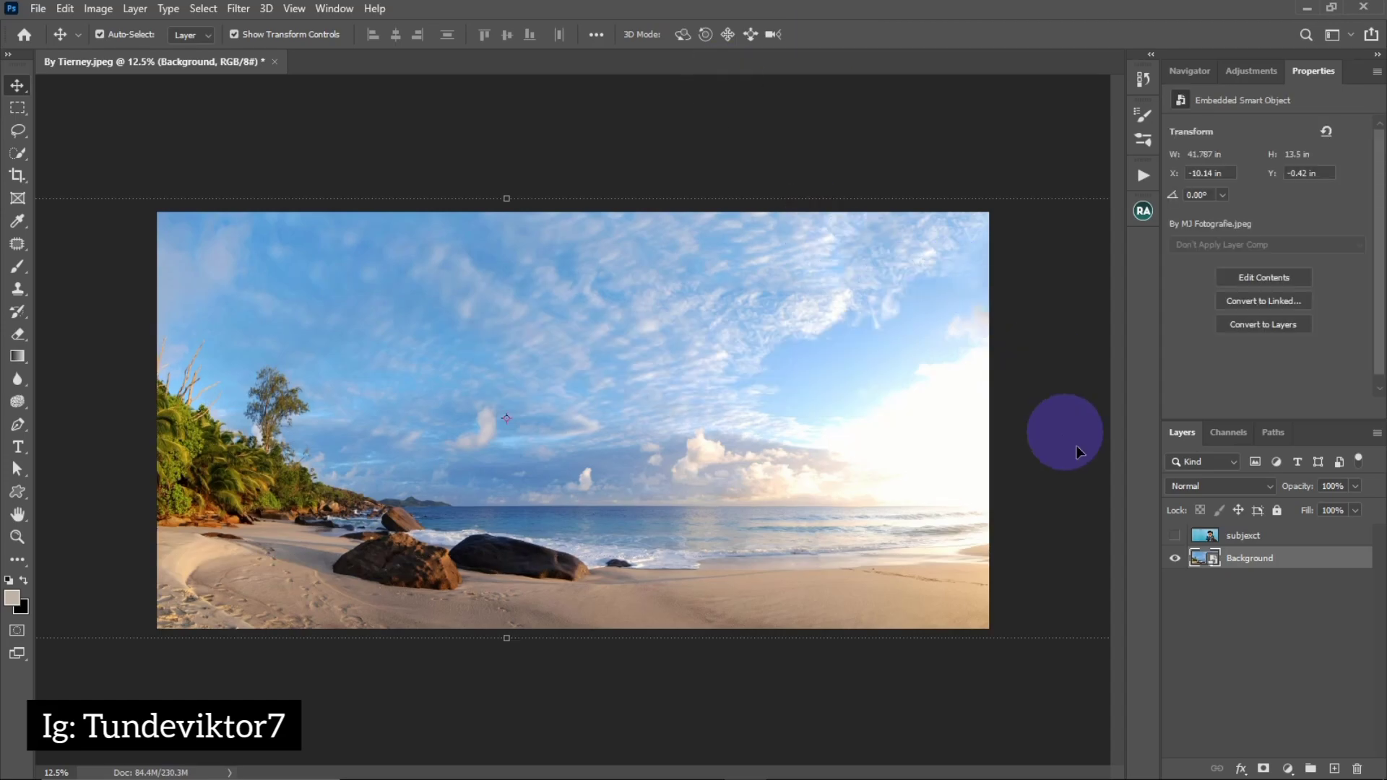
- Show the subjexct layer again and make it the active layer
{"action": "left_click", "coordinate": [1174, 535]}
{"action": "key", "text": "z"}
{"action": "left_click", "coordinate": [657, 465], "text": "alt"}
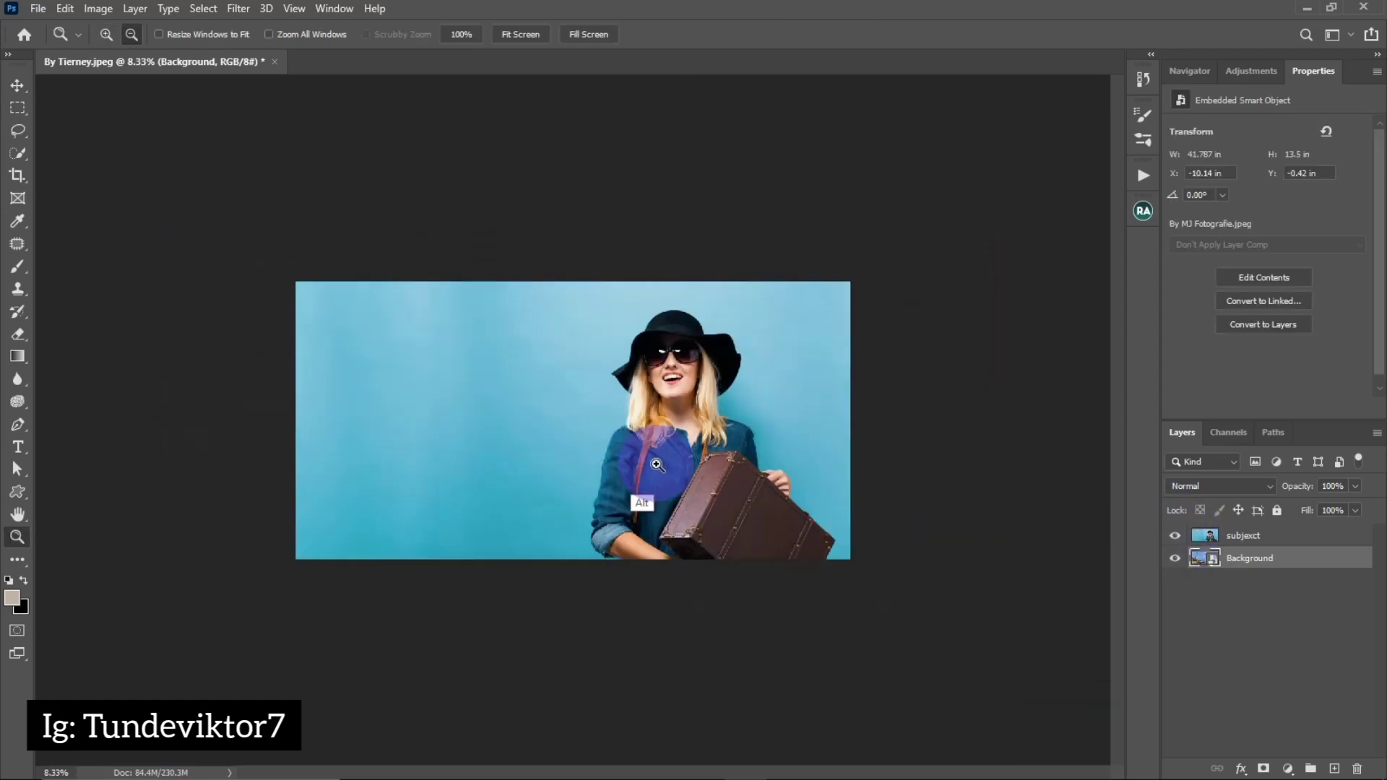
{"action": "left_click", "coordinate": [644, 458], "text": "ctrl"}
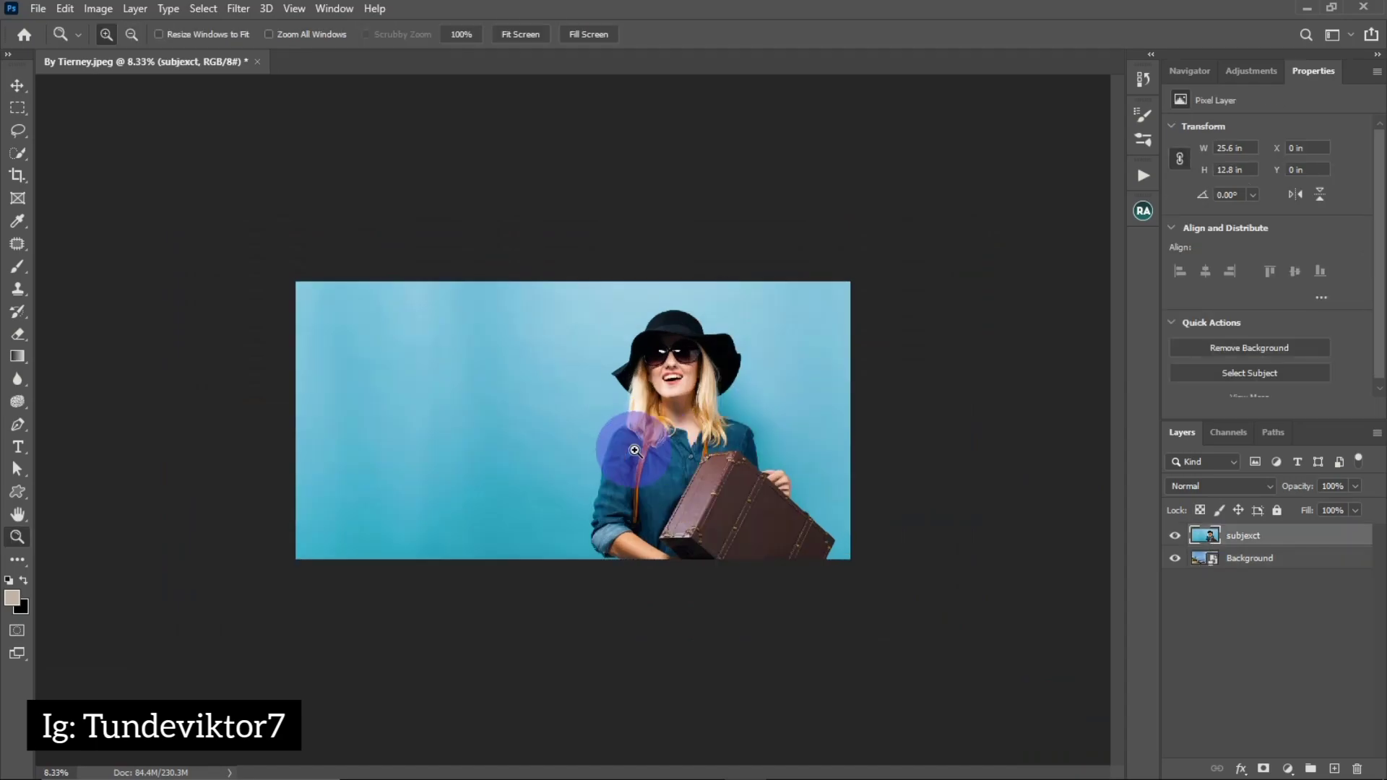
- Select the woman's layer and cut her out with the Remove Background quick action
{"action": "left_click", "coordinate": [634, 450]}
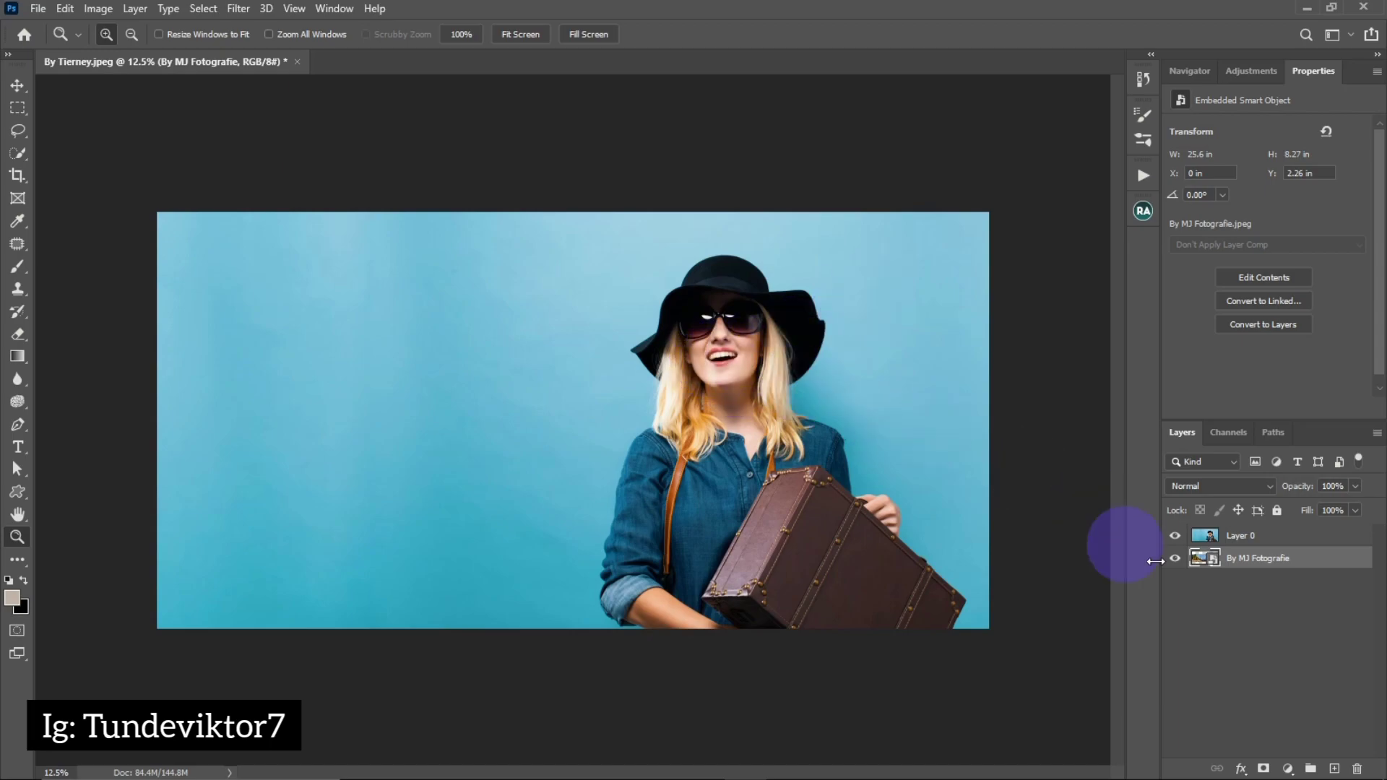
{"action": "left_click", "coordinate": [1208, 541]}
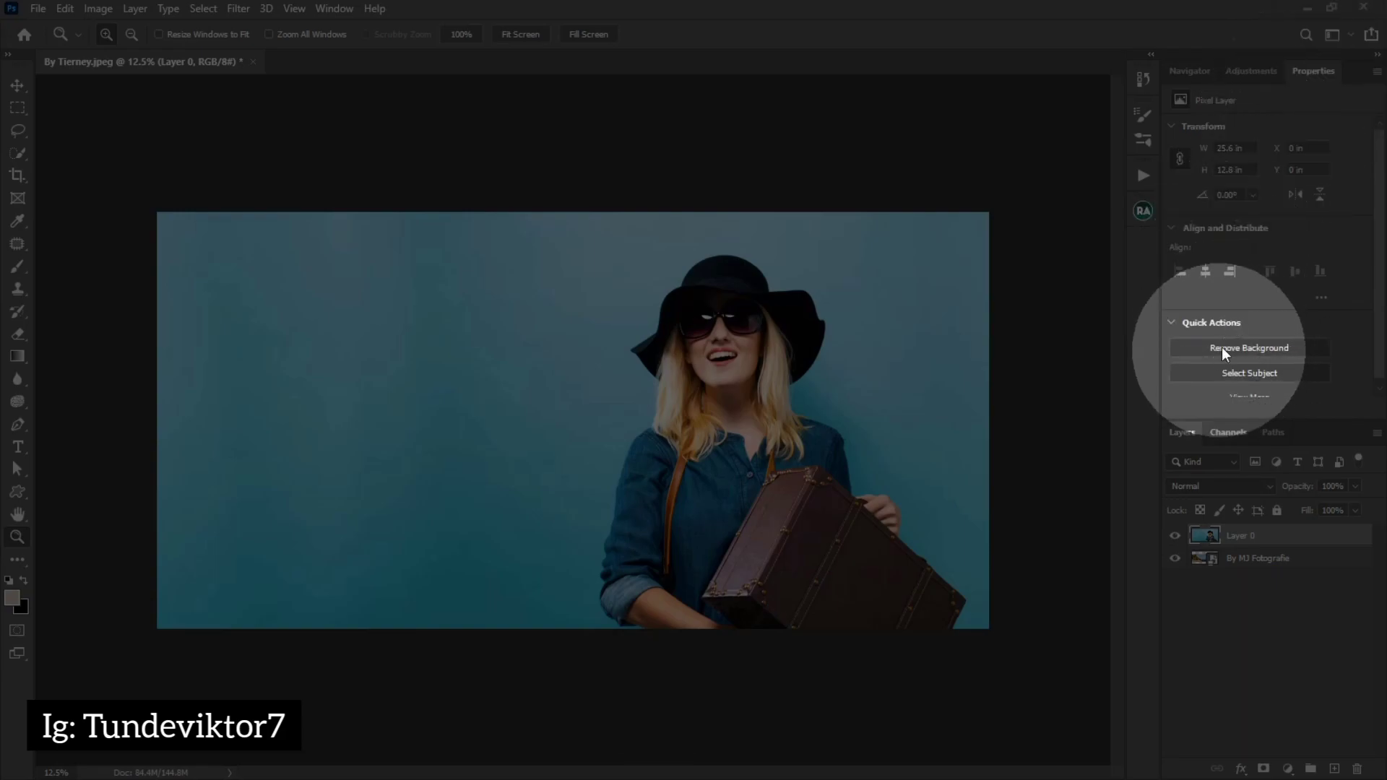
{"action": "left_click", "coordinate": [1254, 348]}
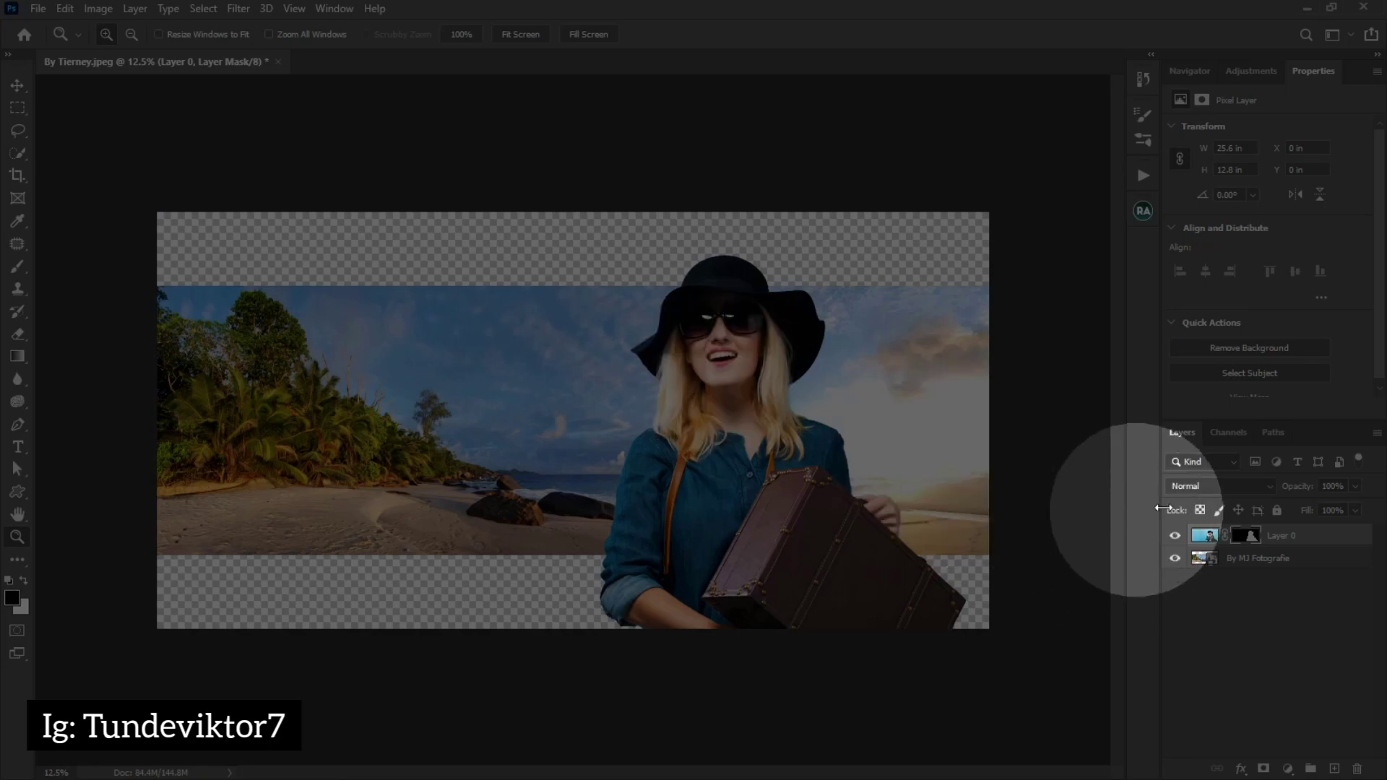
- Enlarge the beach photo layer to about 42.3 × 13.7 in and shift it to fill the canvas behind the woman
{"action": "left_click", "coordinate": [1202, 561]}
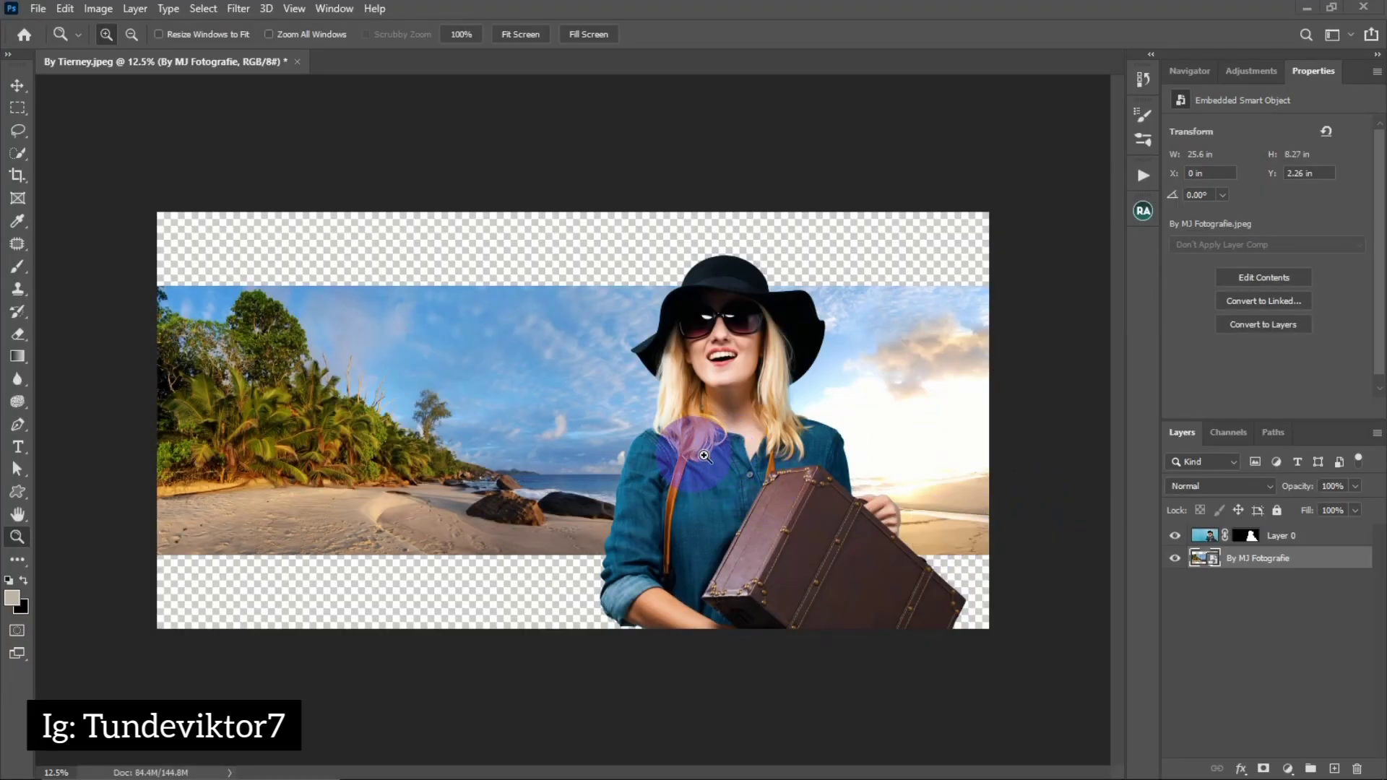
{"action": "left_click", "coordinate": [18, 83]}
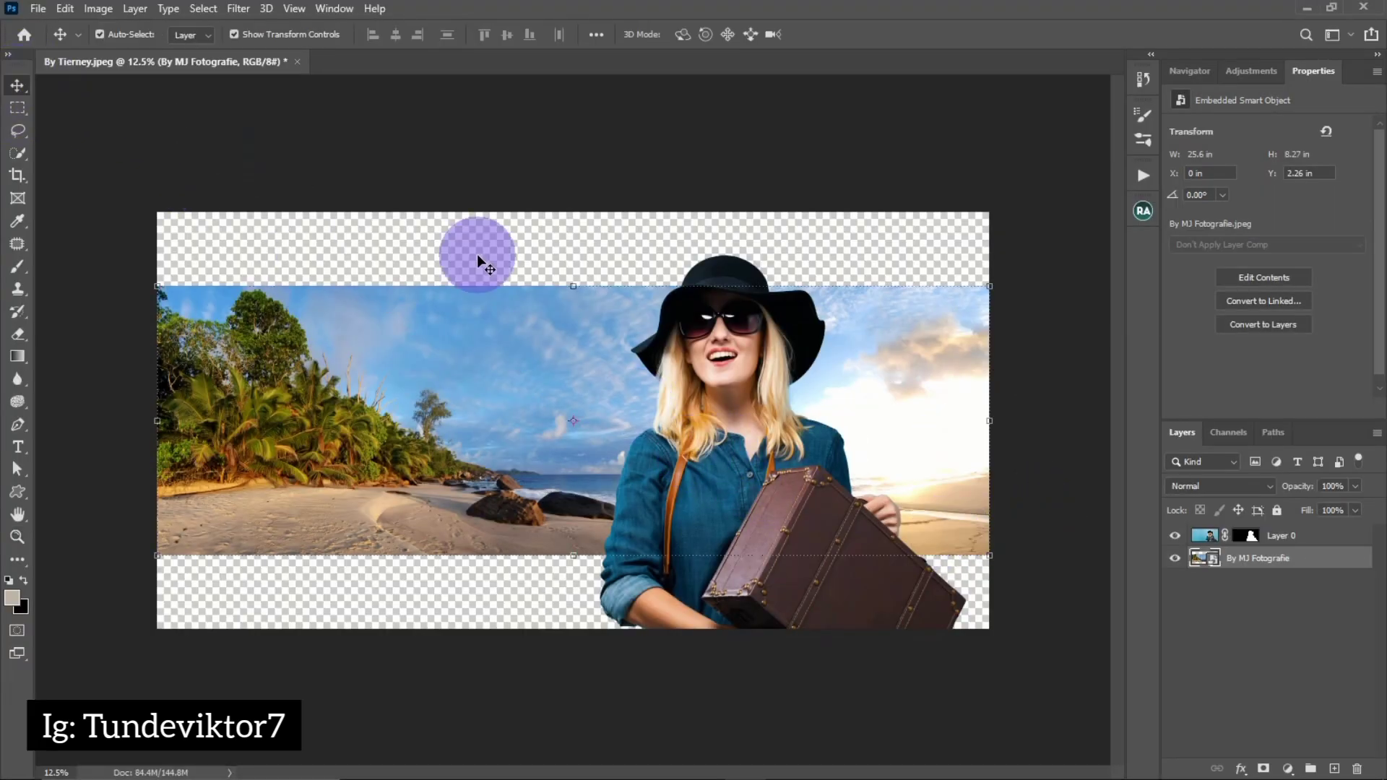
{"action": "left_click_drag", "start_coordinate": [575, 288], "coordinate": [593, 207]}
{"action": "mouse_move", "coordinate": [572, 557]}
{"action": "left_mouse_down"}
{"action": "mouse_move", "coordinate": [561, 657]}
{"action": "mouse_move", "coordinate": [570, 548]}
{"action": "left_mouse_up"}
{"action": "left_click_drag", "start_coordinate": [856, 497], "coordinate": [780, 491]}
{"action": "left_click_drag", "start_coordinate": [486, 544], "coordinate": [458, 643]}
{"action": "left_click", "coordinate": [831, 35]}
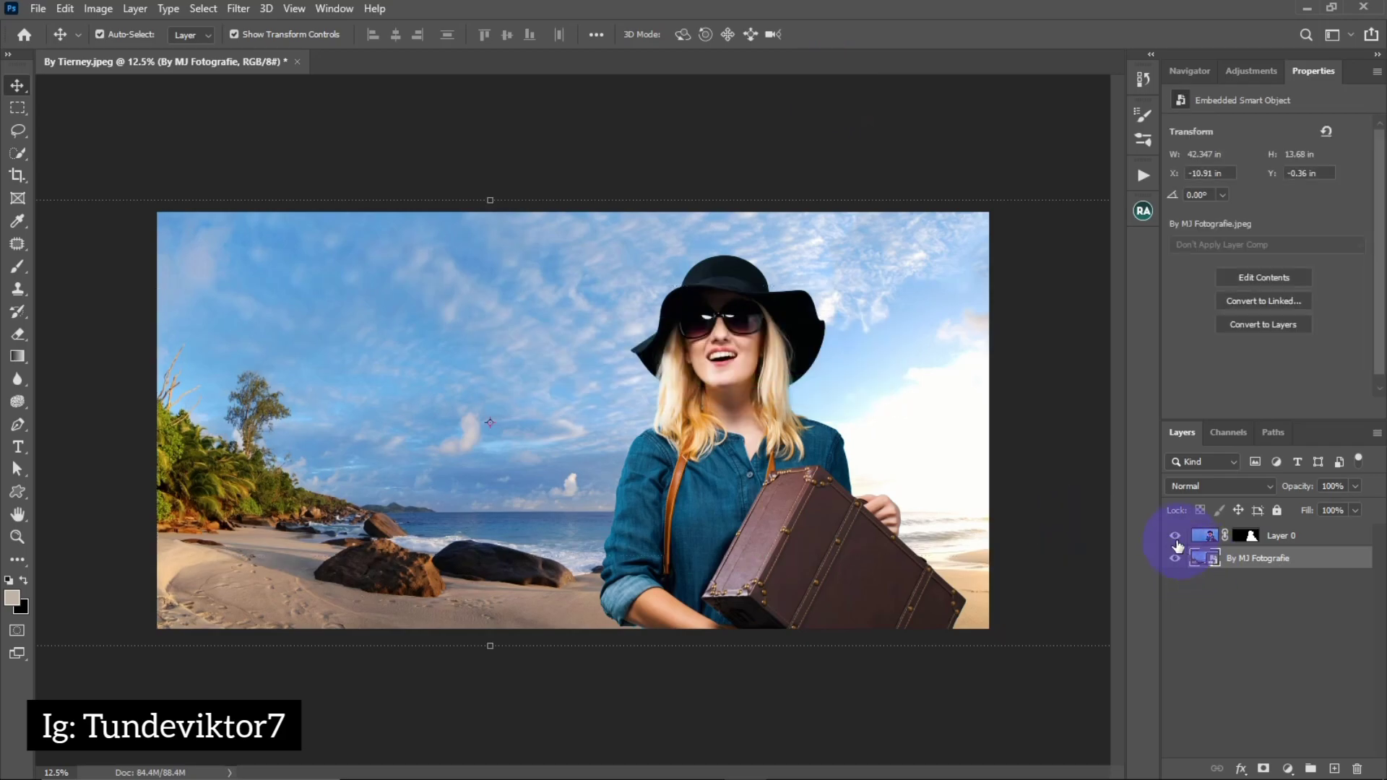
- Compare the woman's layer with its mask disabled and enabled, then undo the automatic background removal
{"action": "left_click", "coordinate": [1247, 536], "text": "shift"}
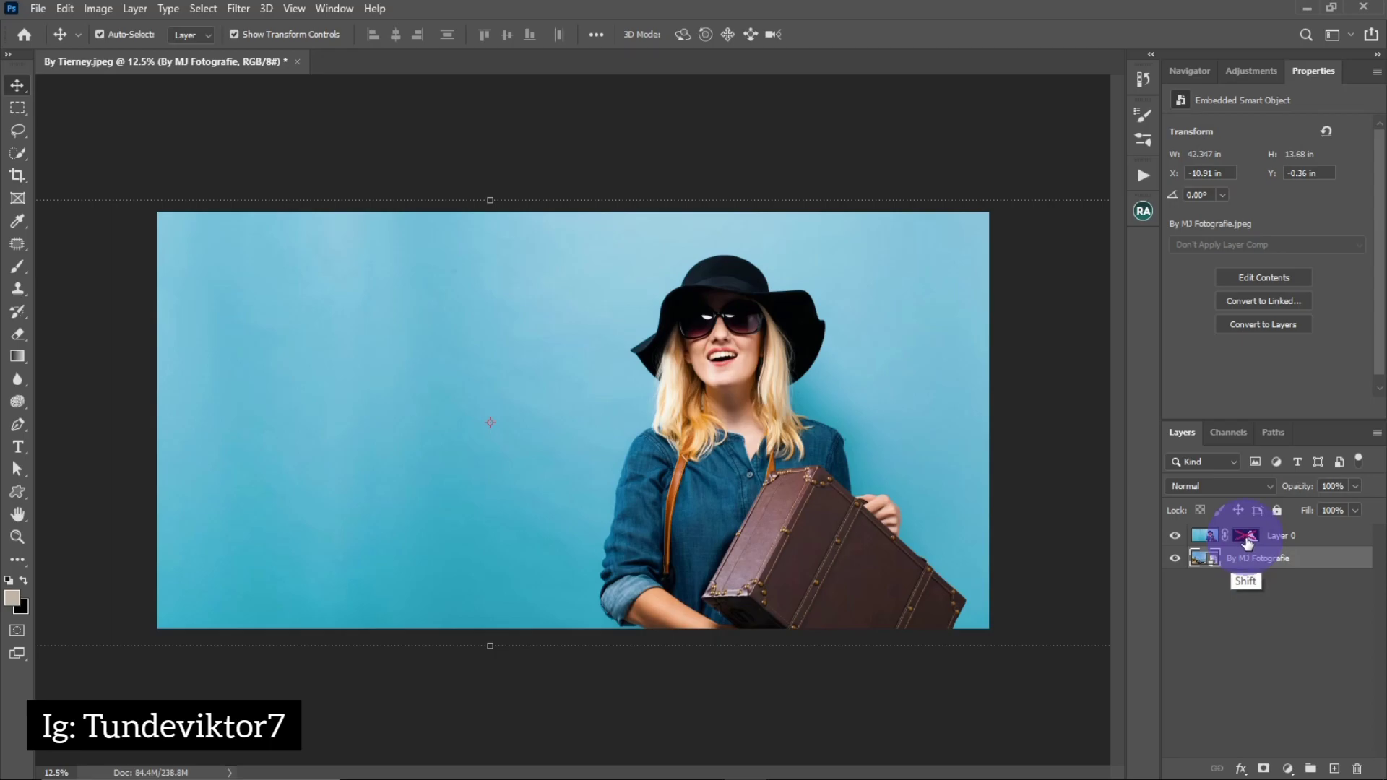
{"action": "left_click", "coordinate": [1248, 539], "text": "shift"}
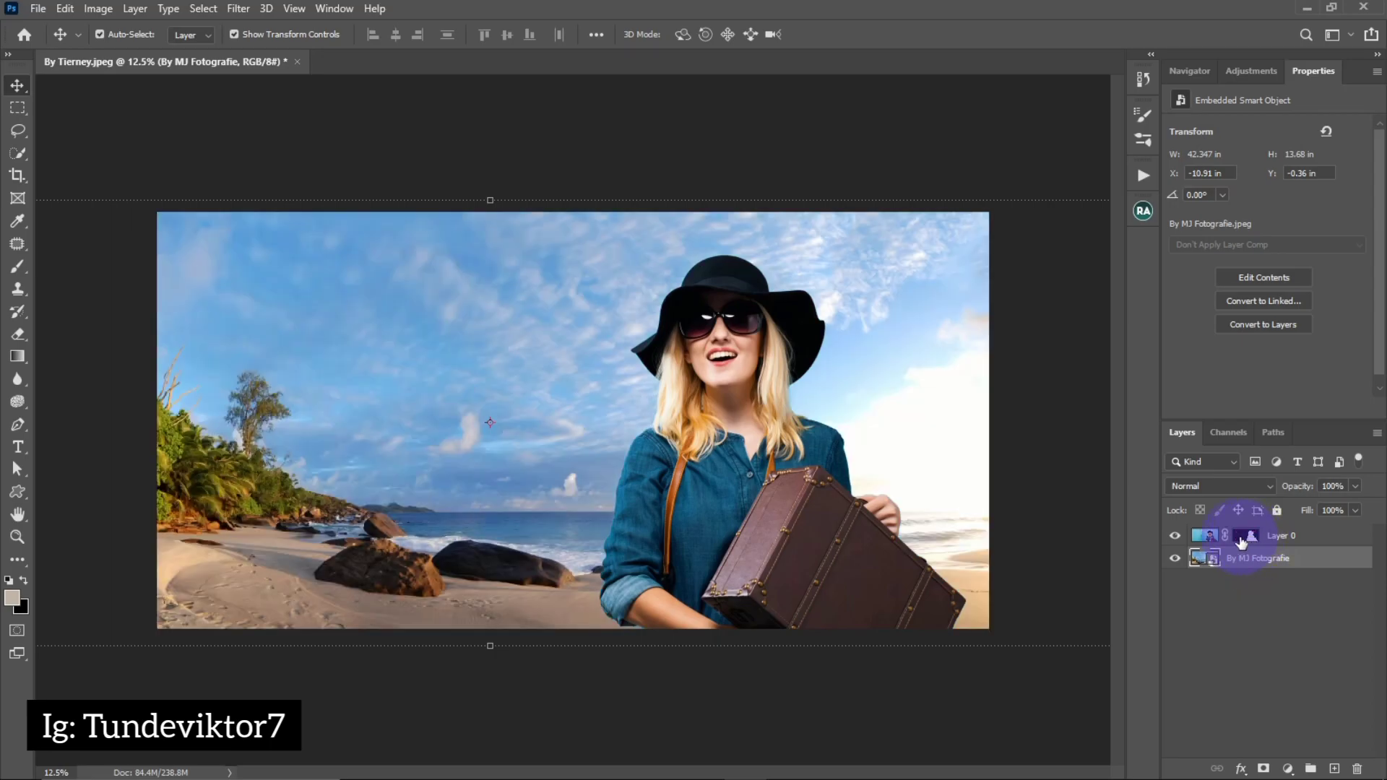
{"action": "left_click", "coordinate": [1251, 539]}
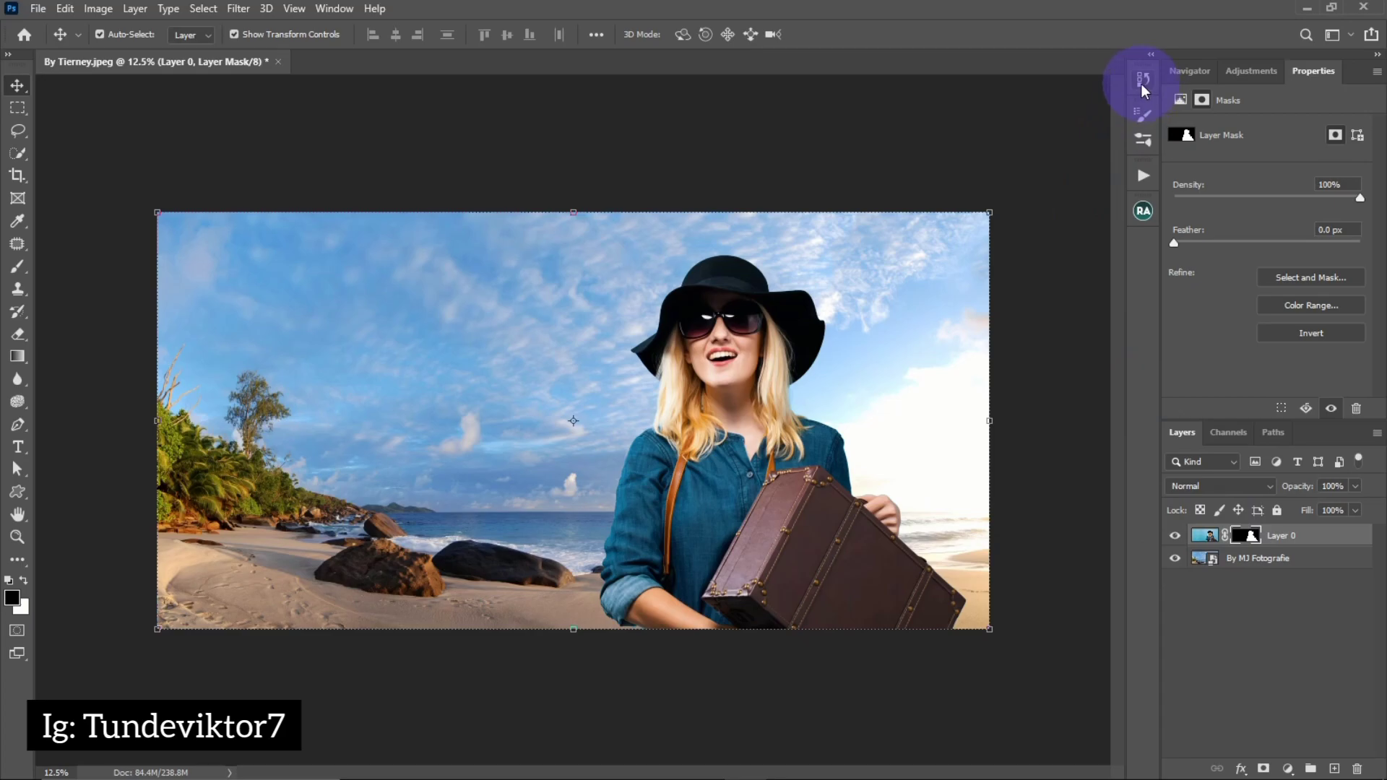
{"action": "key", "text": "ctrl+z"}
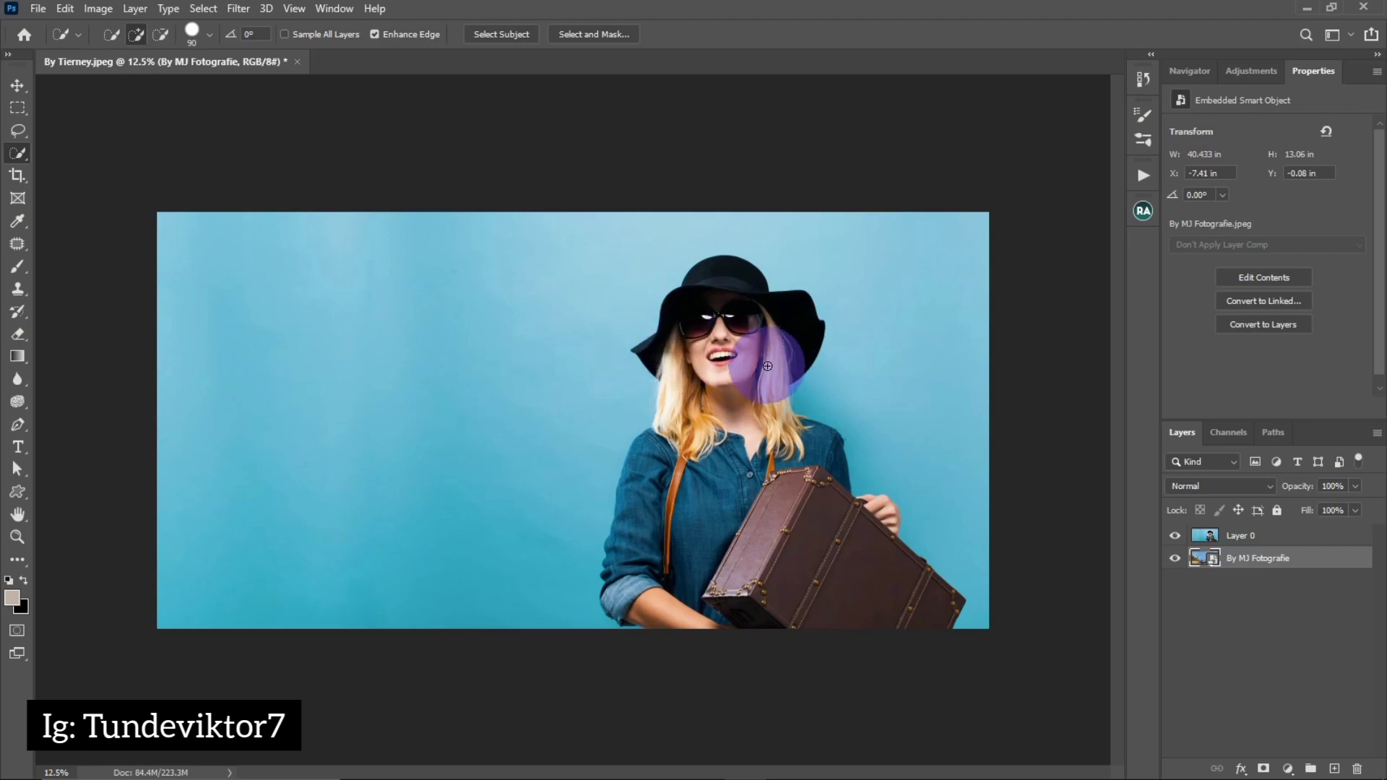
- Select the woman on her own layer with Select Subject and turn the selection into a layer mask
{"action": "left_click", "coordinate": [1203, 541]}
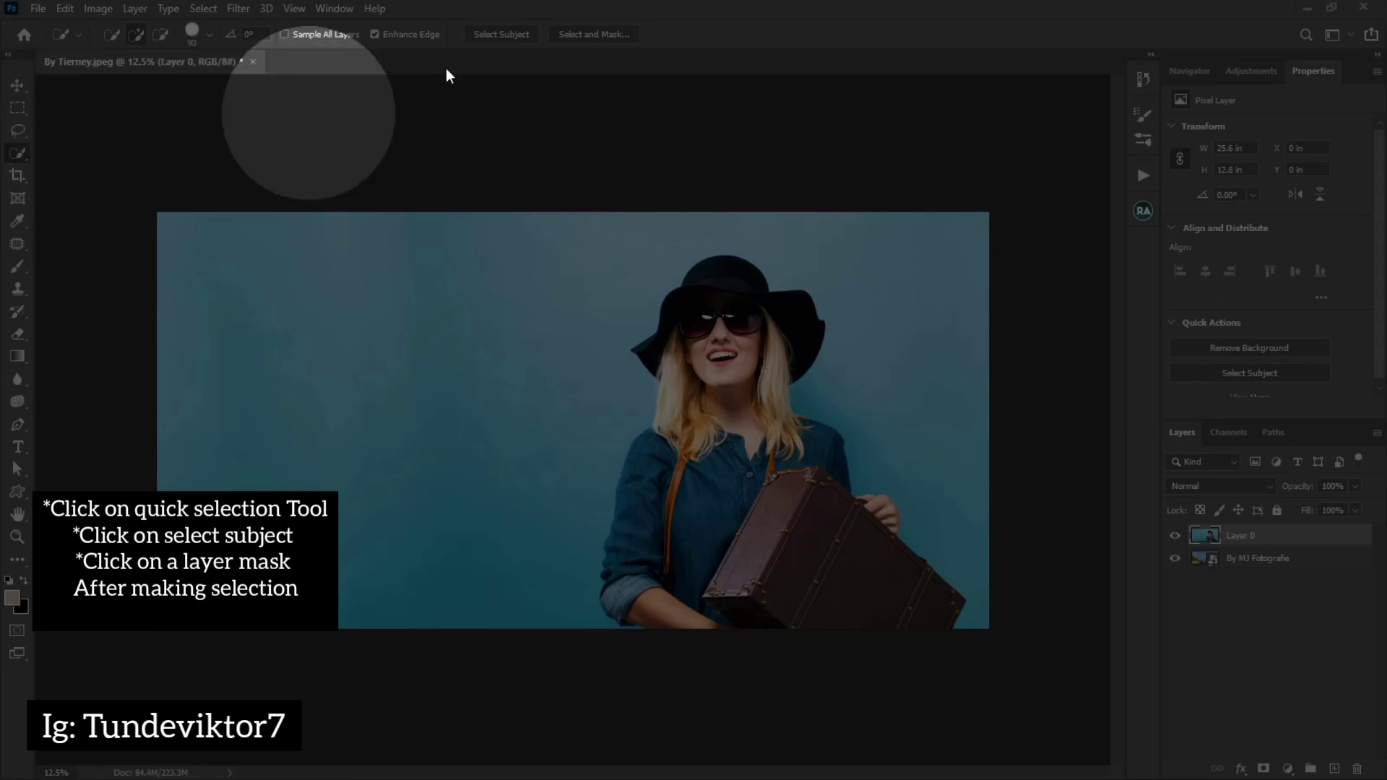
{"action": "left_click", "coordinate": [501, 33]}
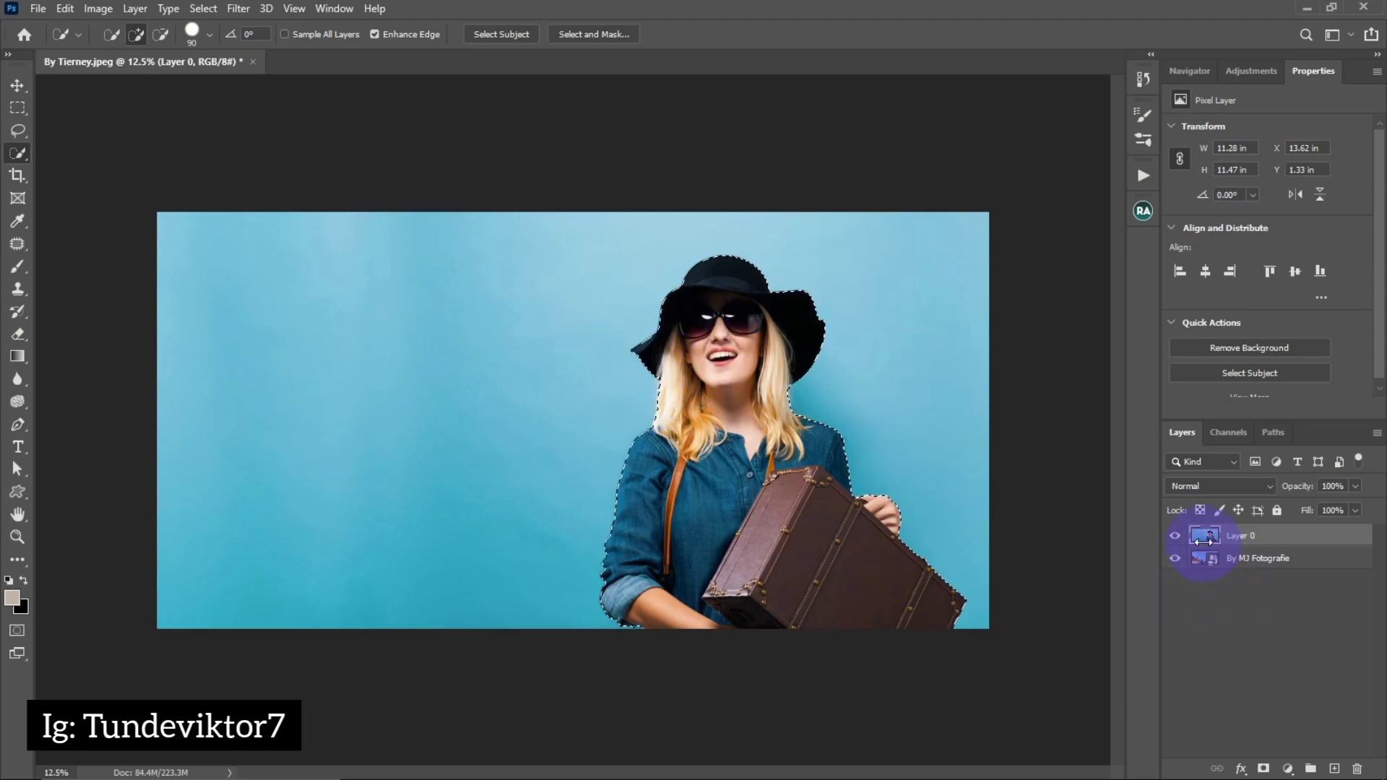
{"action": "left_click", "coordinate": [16, 87]}
{"action": "left_click", "coordinate": [652, 335]}
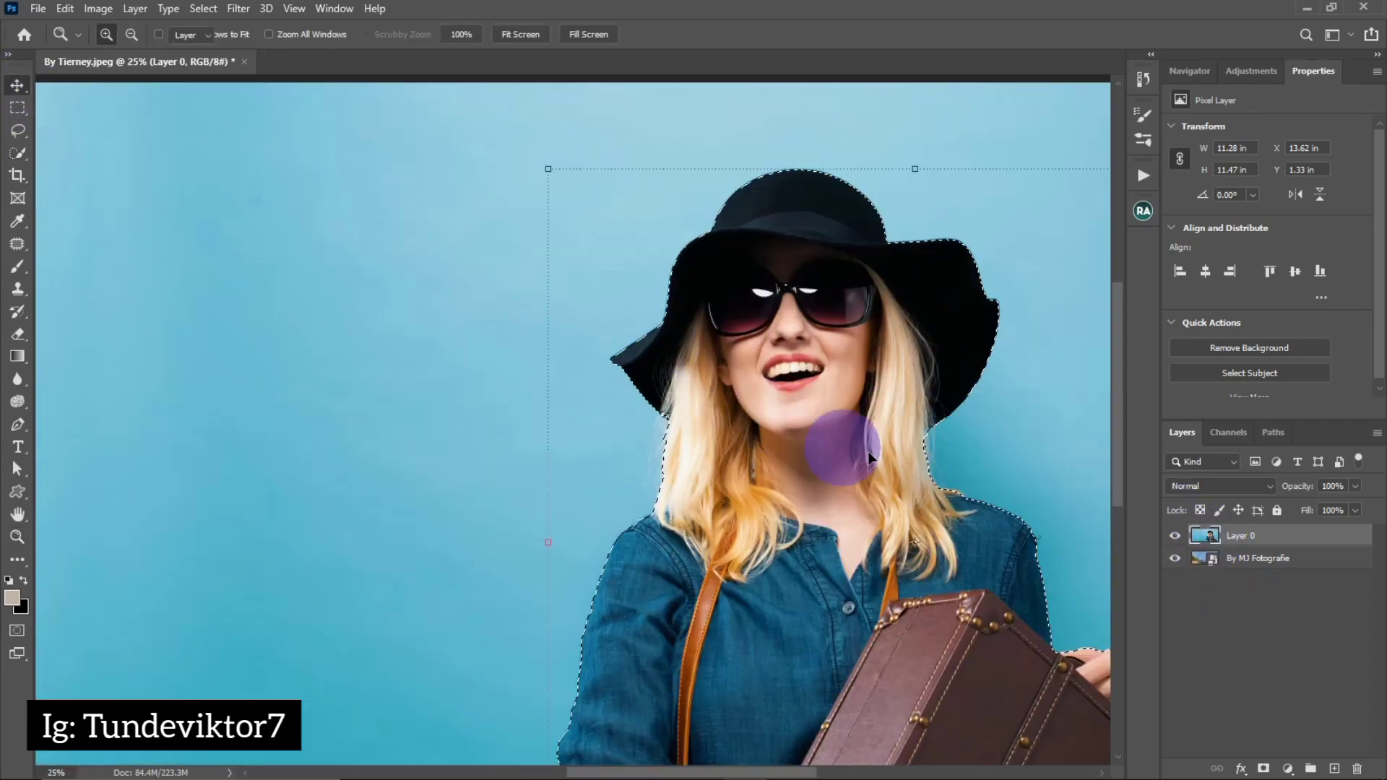
{"action": "left_click_drag", "start_coordinate": [866, 453], "coordinate": [632, 291]}
{"action": "key", "text": "ctrl+minus"}
{"action": "key", "text": "ctrl+minus"}
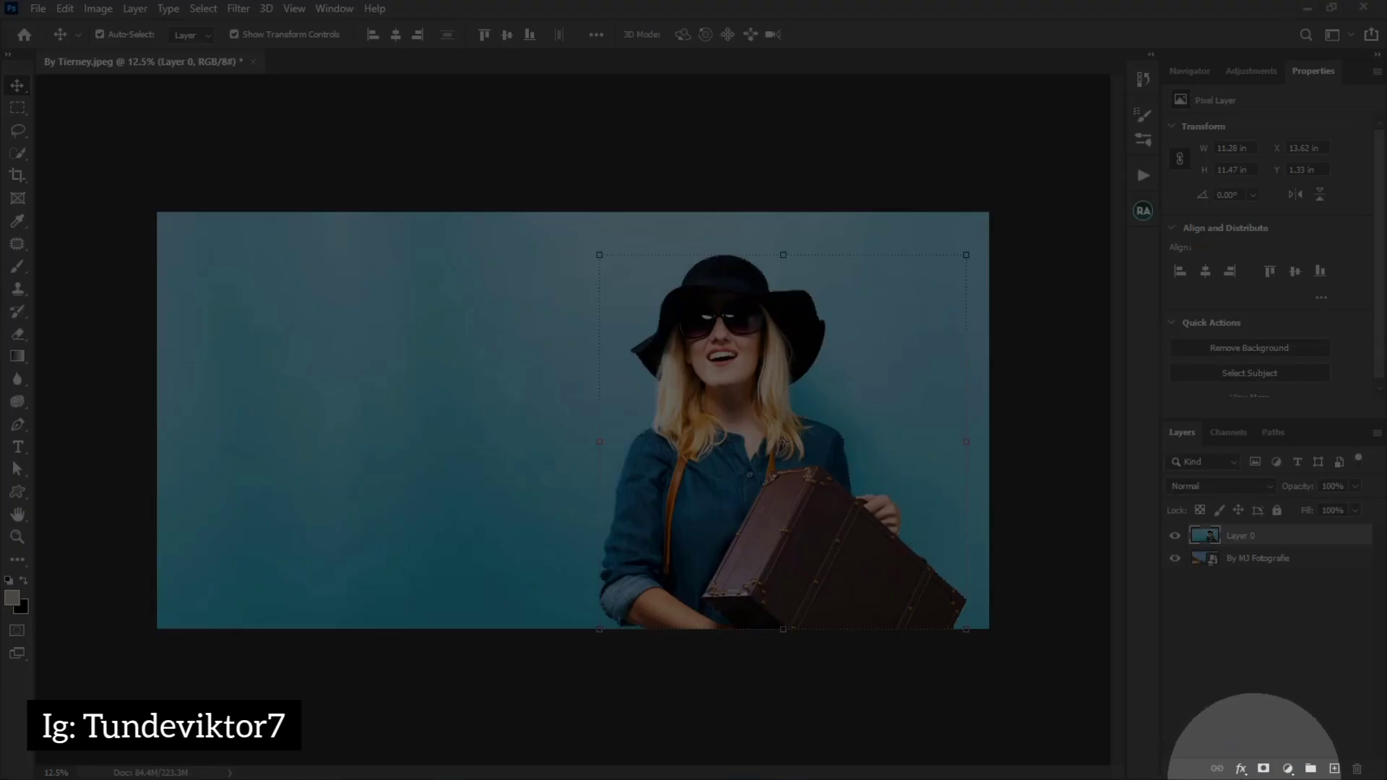
{"action": "left_click", "coordinate": [1264, 768]}
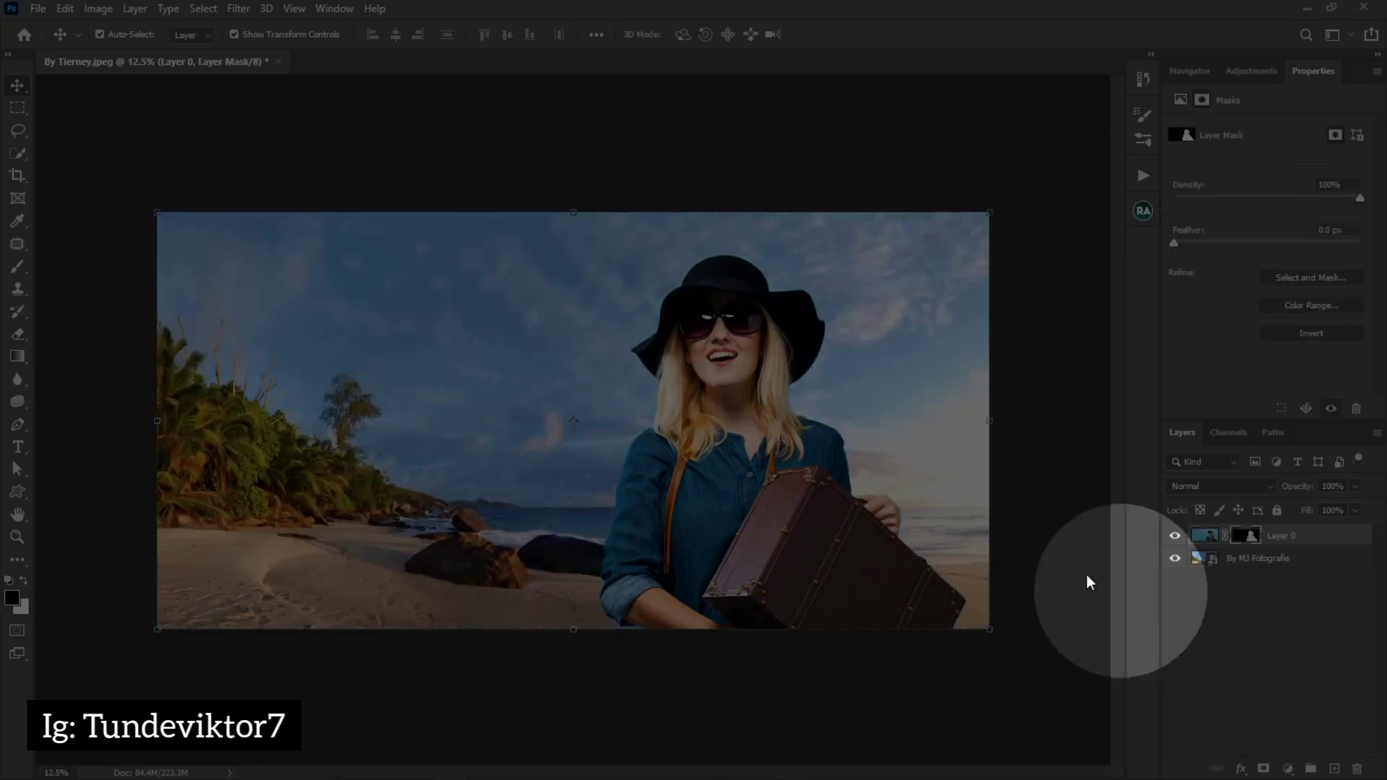
{"action": "left_click_drag", "start_coordinate": [801, 501], "coordinate": [805, 505]}
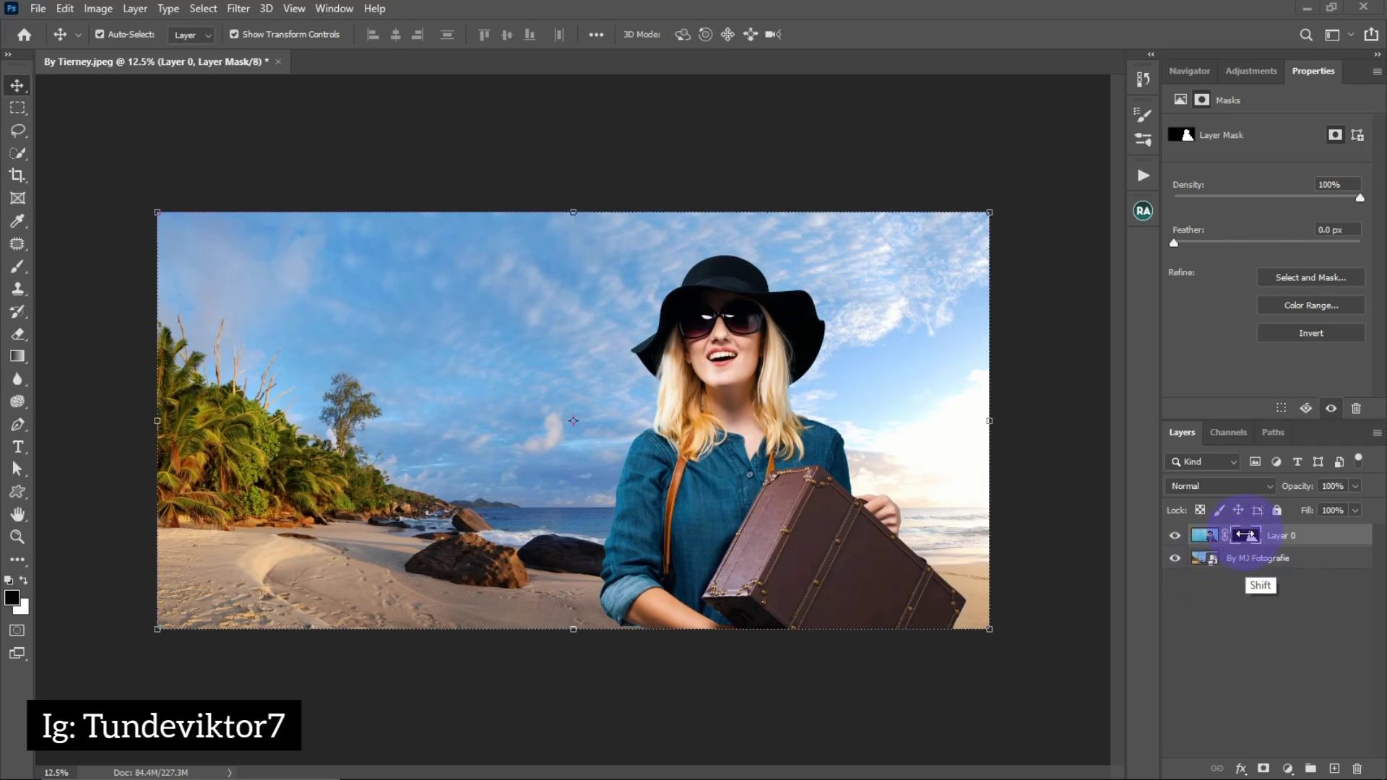
- Decline Sticky Keys and compare the woman's layer with its mask disabled and enabled again
{"action": "key", "text": "shift"}
{"action": "key", "text": "shift"}
{"action": "key", "text": "shift"}
{"action": "key", "text": "shift"}
{"action": "key", "text": "shift"}
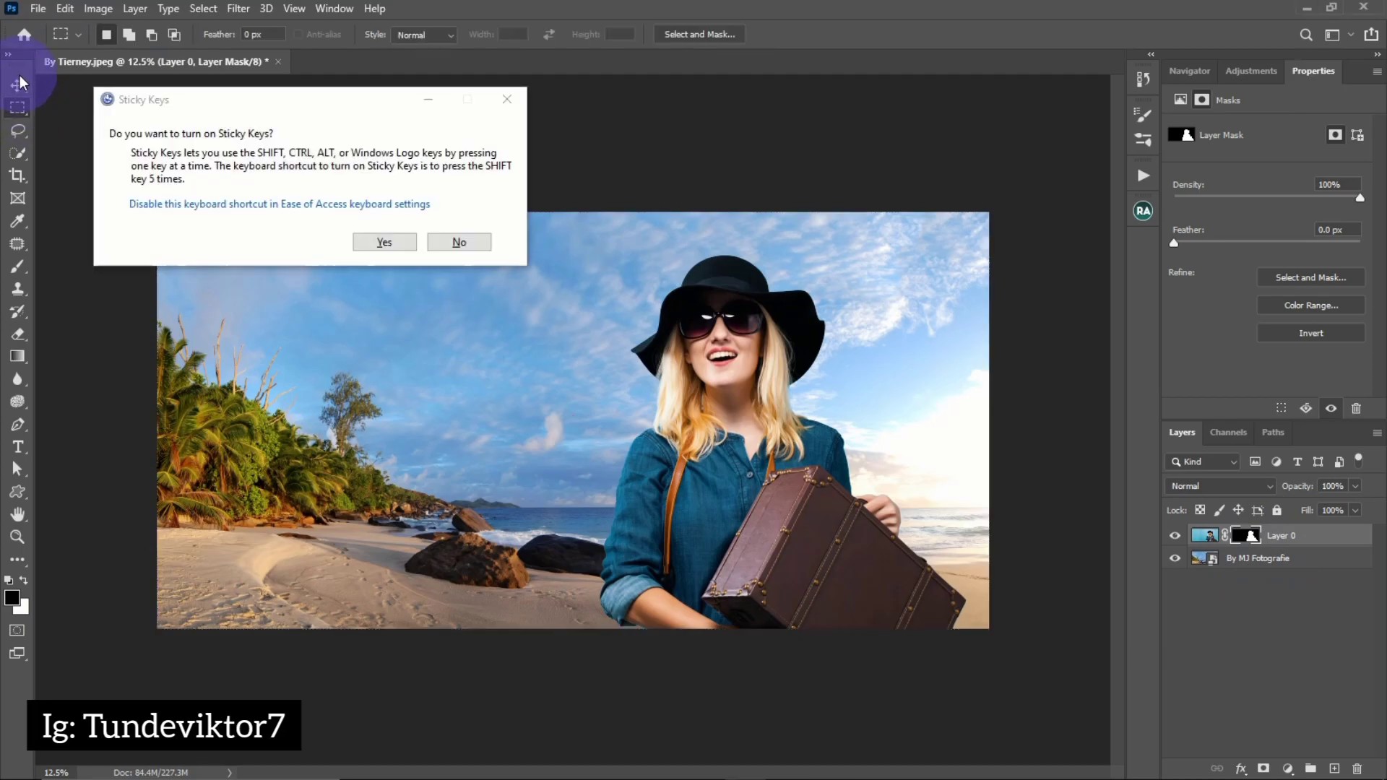
{"action": "left_click", "coordinate": [454, 241]}
{"action": "key", "text": "shift"}
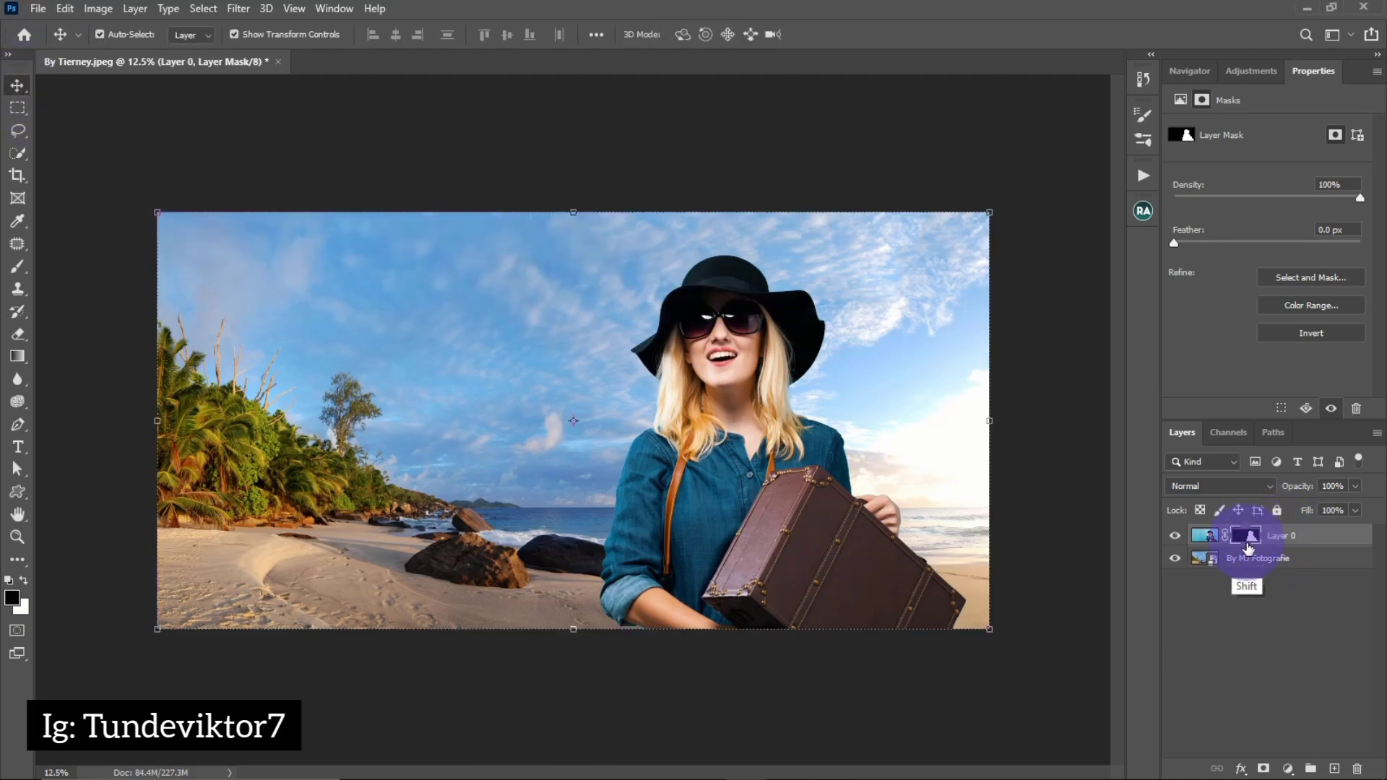
{"action": "left_click", "coordinate": [1247, 539], "text": "shift"}
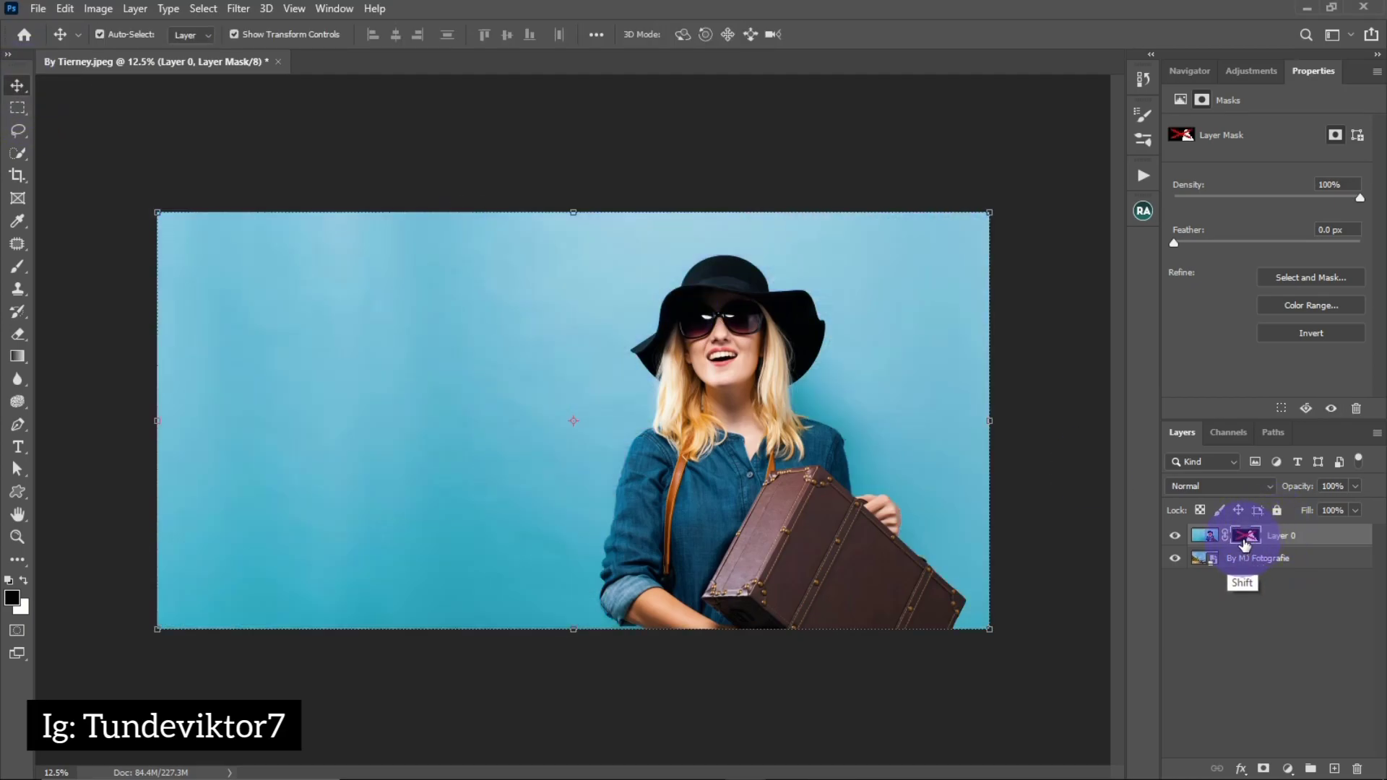
{"action": "left_click", "coordinate": [1250, 539], "text": "shift"}
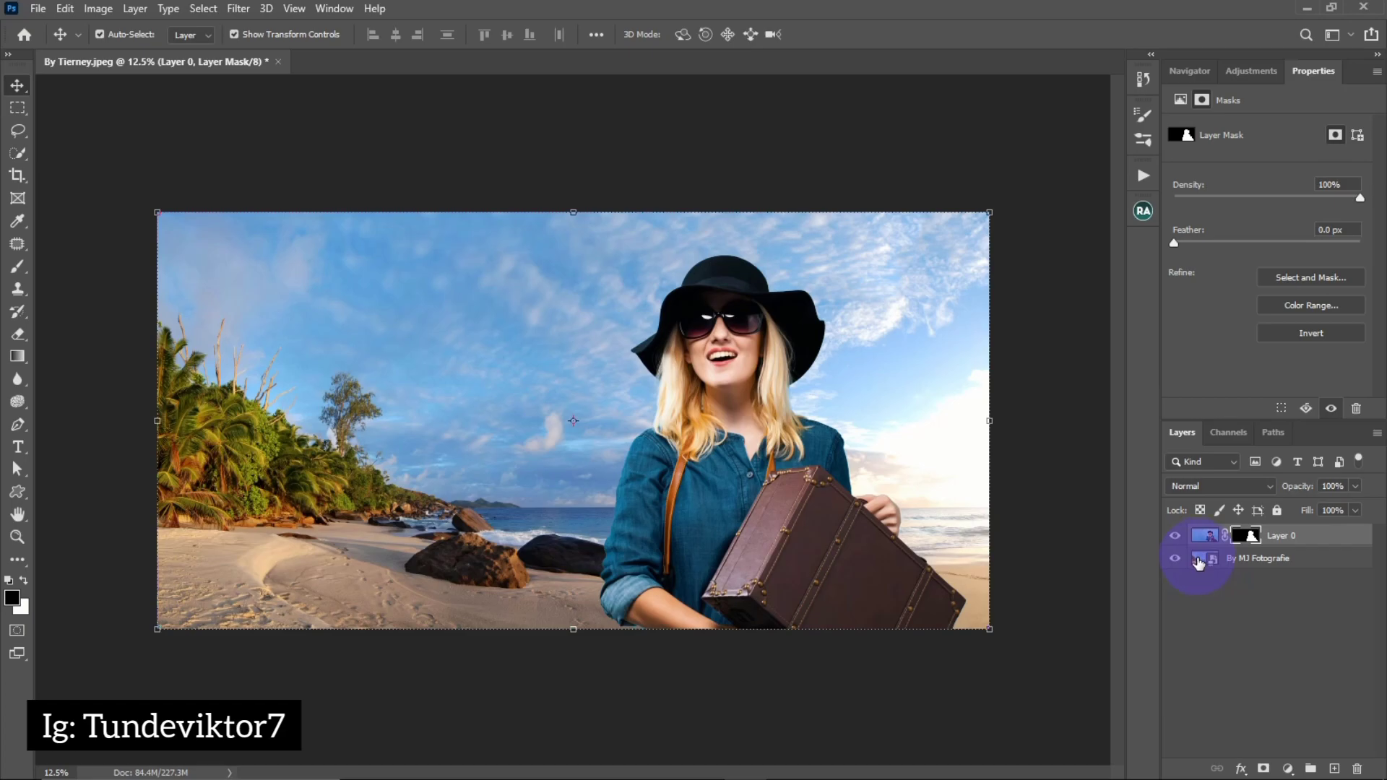
- Flip the beach photo layer horizontally and shift it to about X -11.36 in, Y -0.23 in behind the woman
{"action": "left_click", "coordinate": [1198, 562]}
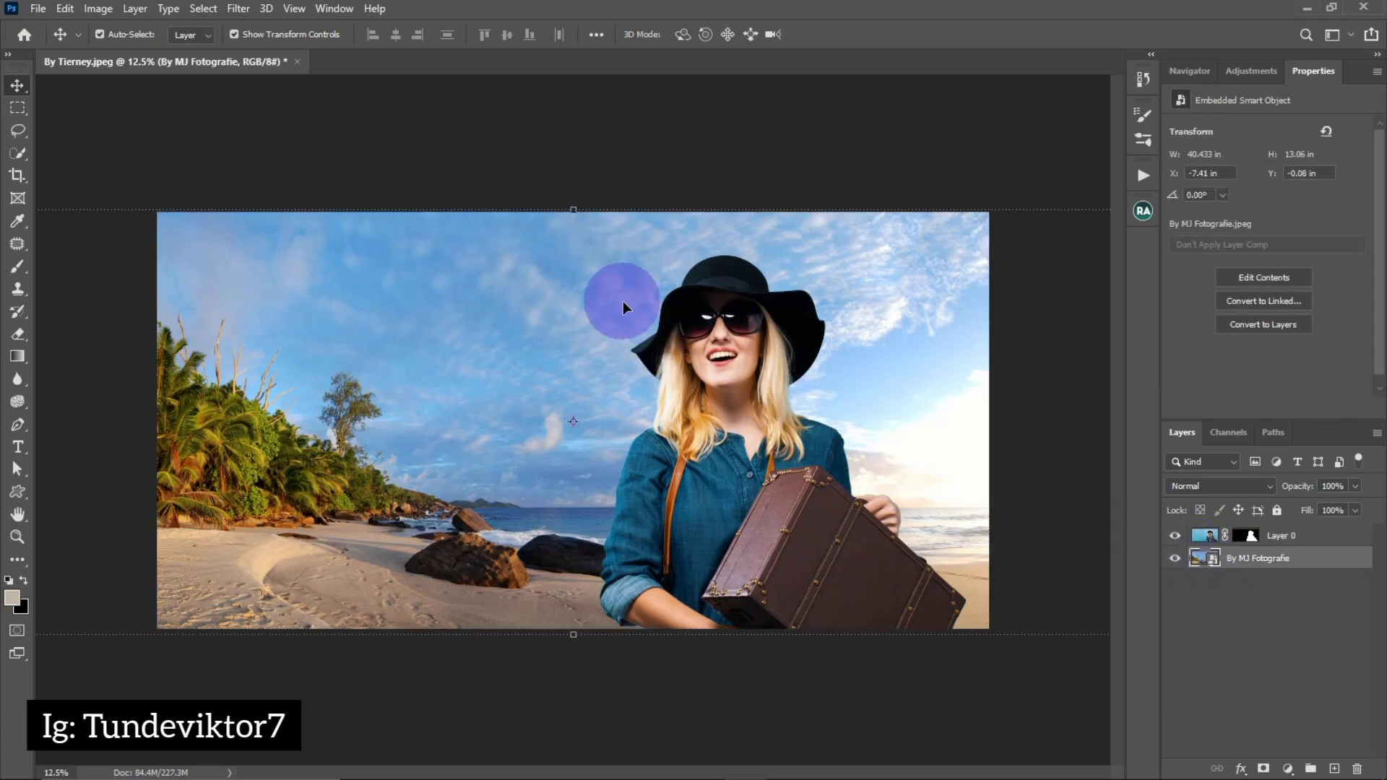
{"action": "right_click", "coordinate": [575, 210]}
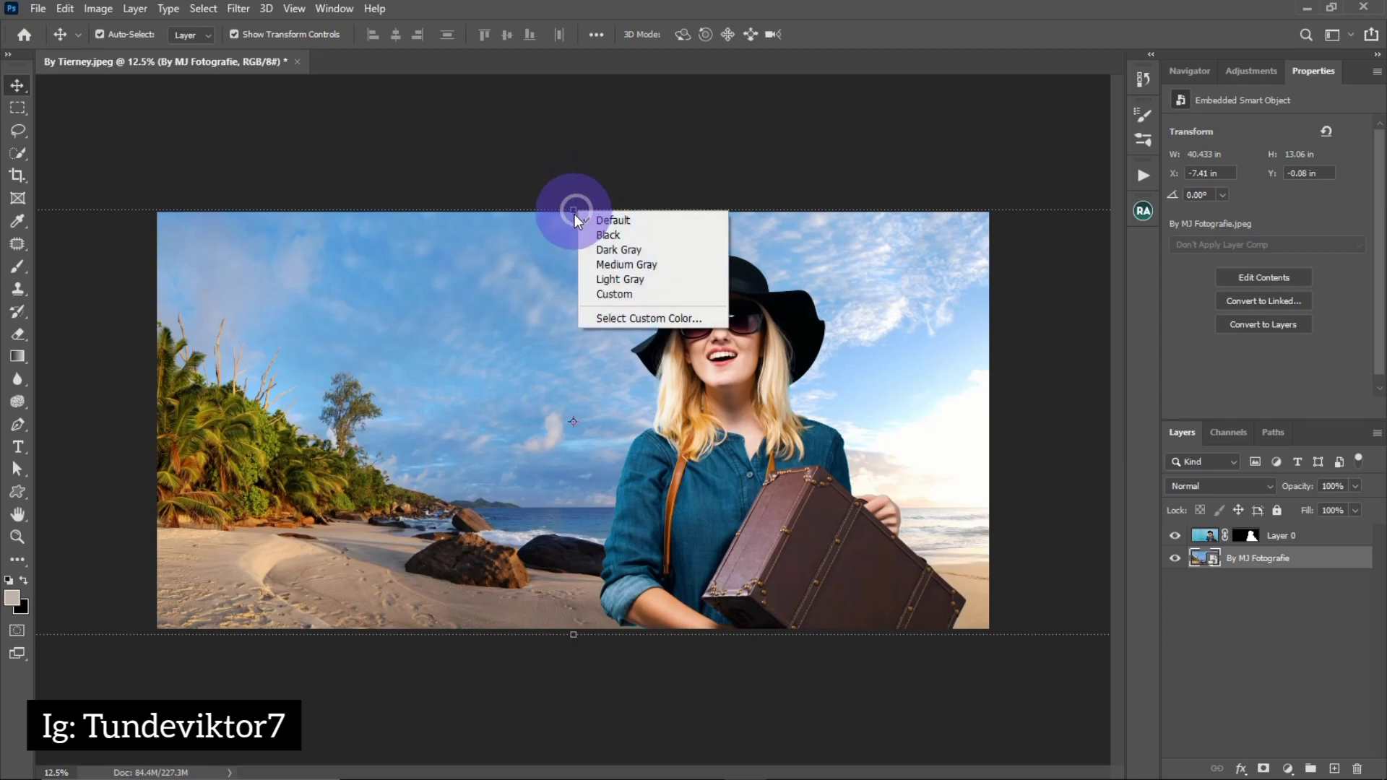
{"action": "key", "text": "Escape"}
{"action": "key", "text": "ctrl+t"}
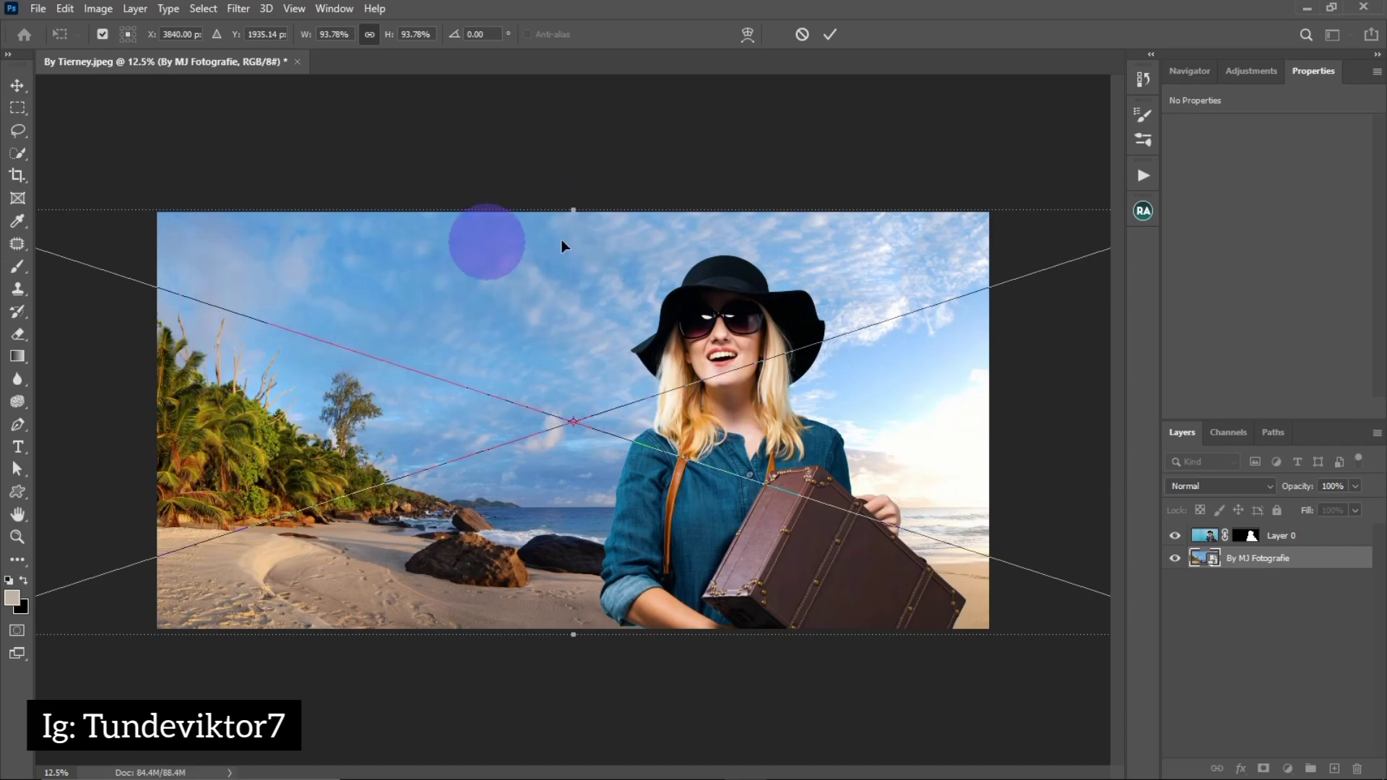
{"action": "right_click", "coordinate": [661, 302]}
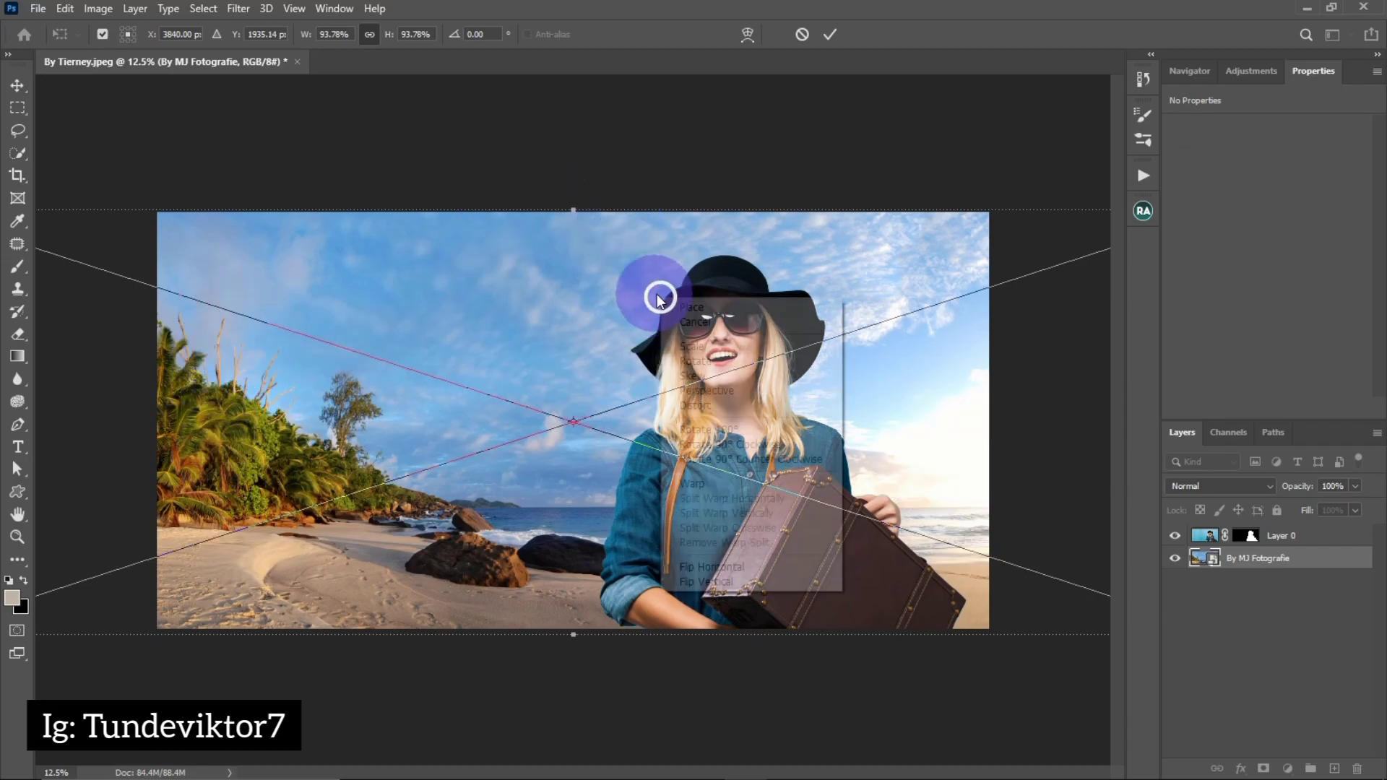
{"action": "left_click", "coordinate": [709, 566]}
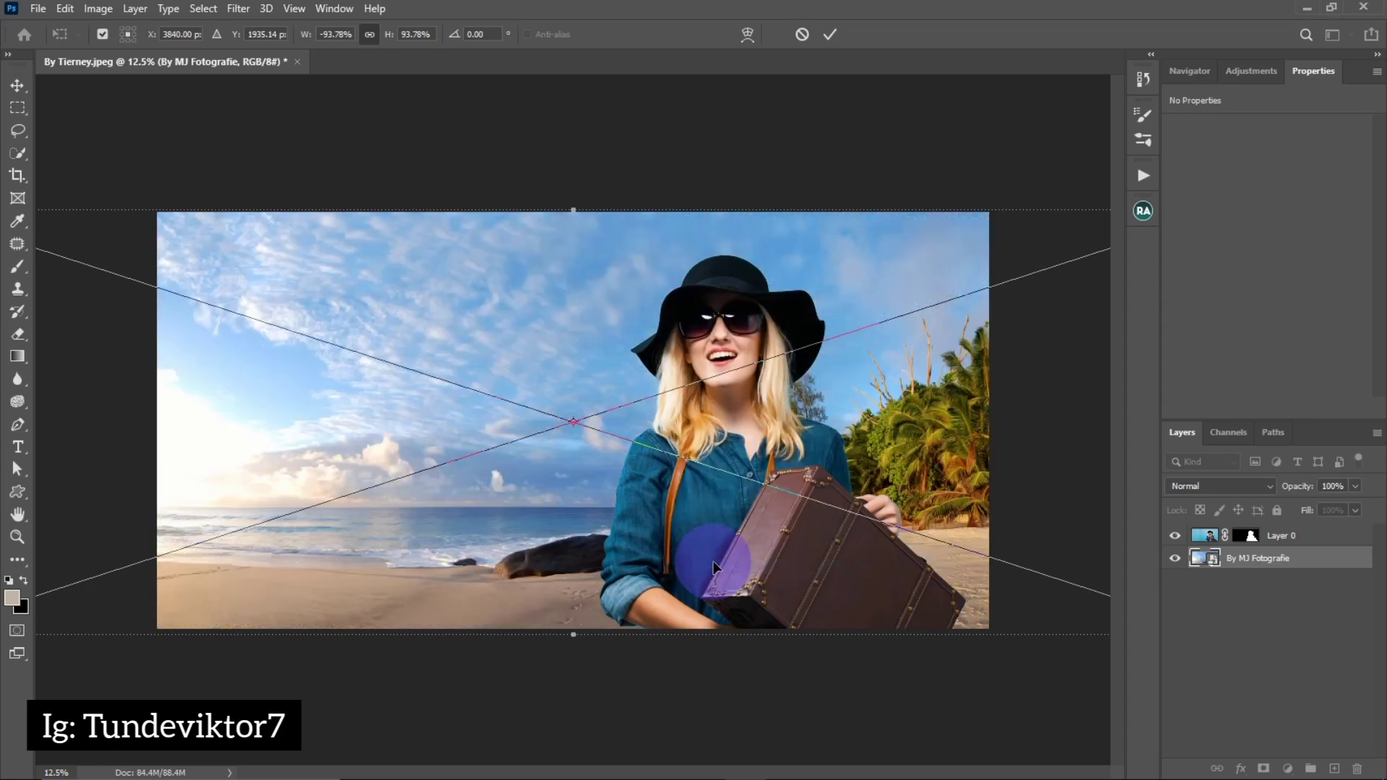
{"action": "left_click_drag", "start_coordinate": [669, 506], "coordinate": [632, 500]}
{"action": "left_click_drag", "start_coordinate": [415, 442], "coordinate": [530, 520]}
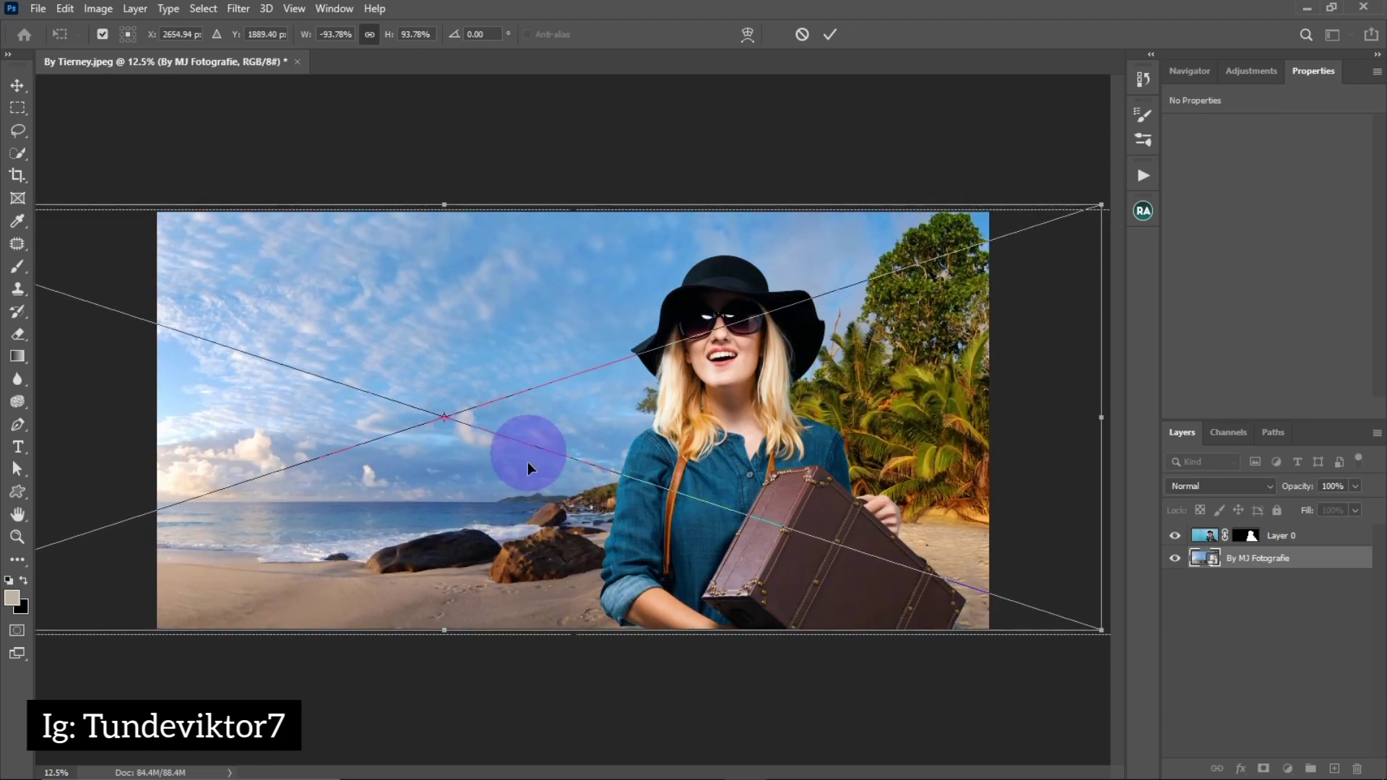
{"action": "left_click", "coordinate": [830, 35]}
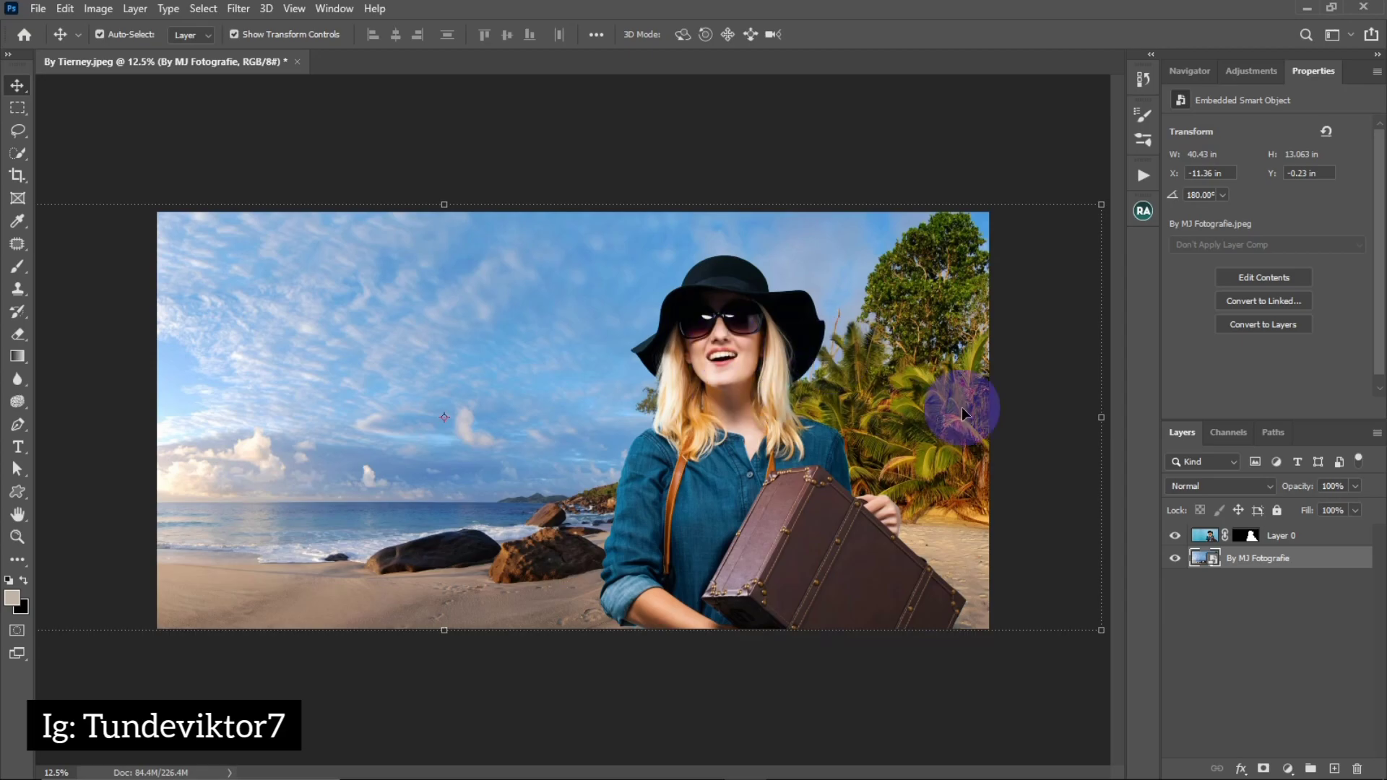
- Open the woman's layer mask in the Select and Mask workspace to inspect her hair and shoulder edges up close
{"action": "left_click", "coordinate": [1245, 536]}
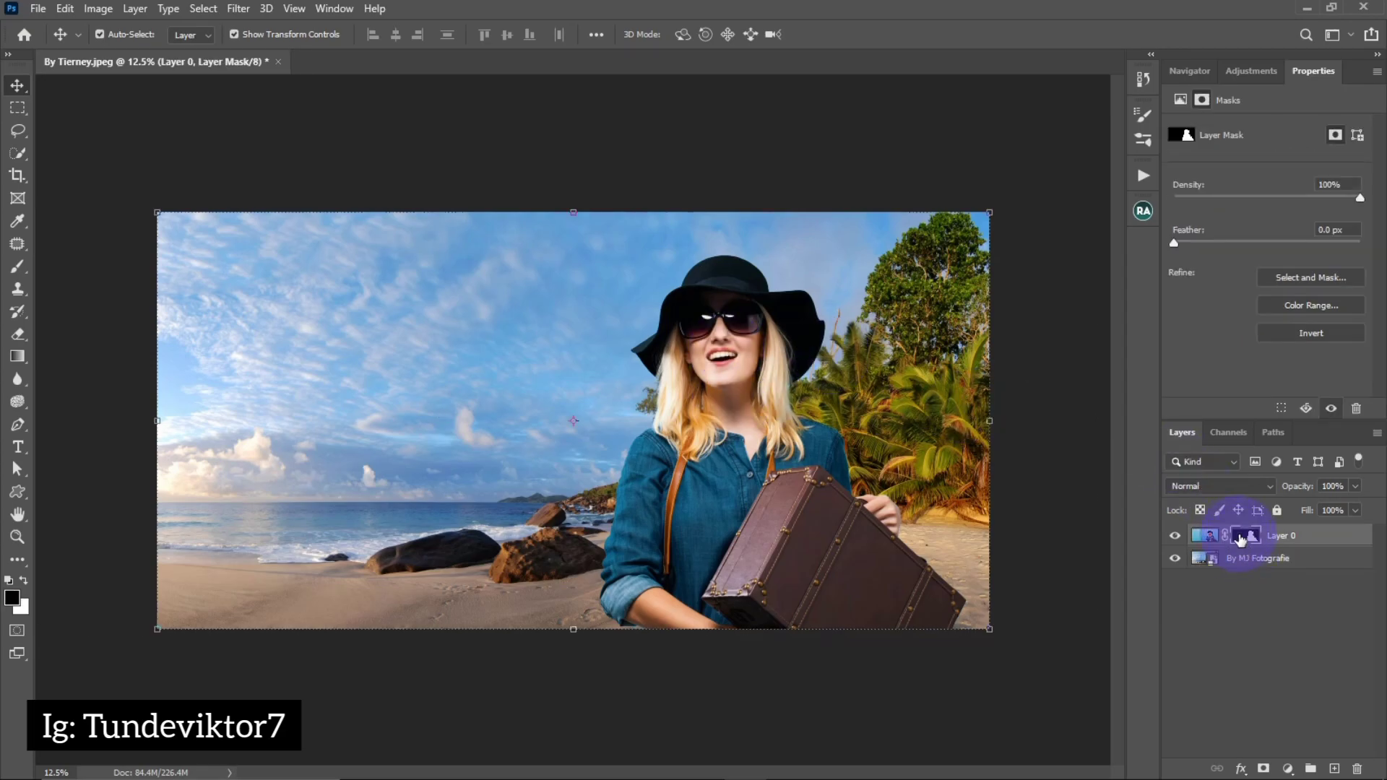
{"action": "key", "text": "z"}
{"action": "left_click", "coordinate": [847, 449]}
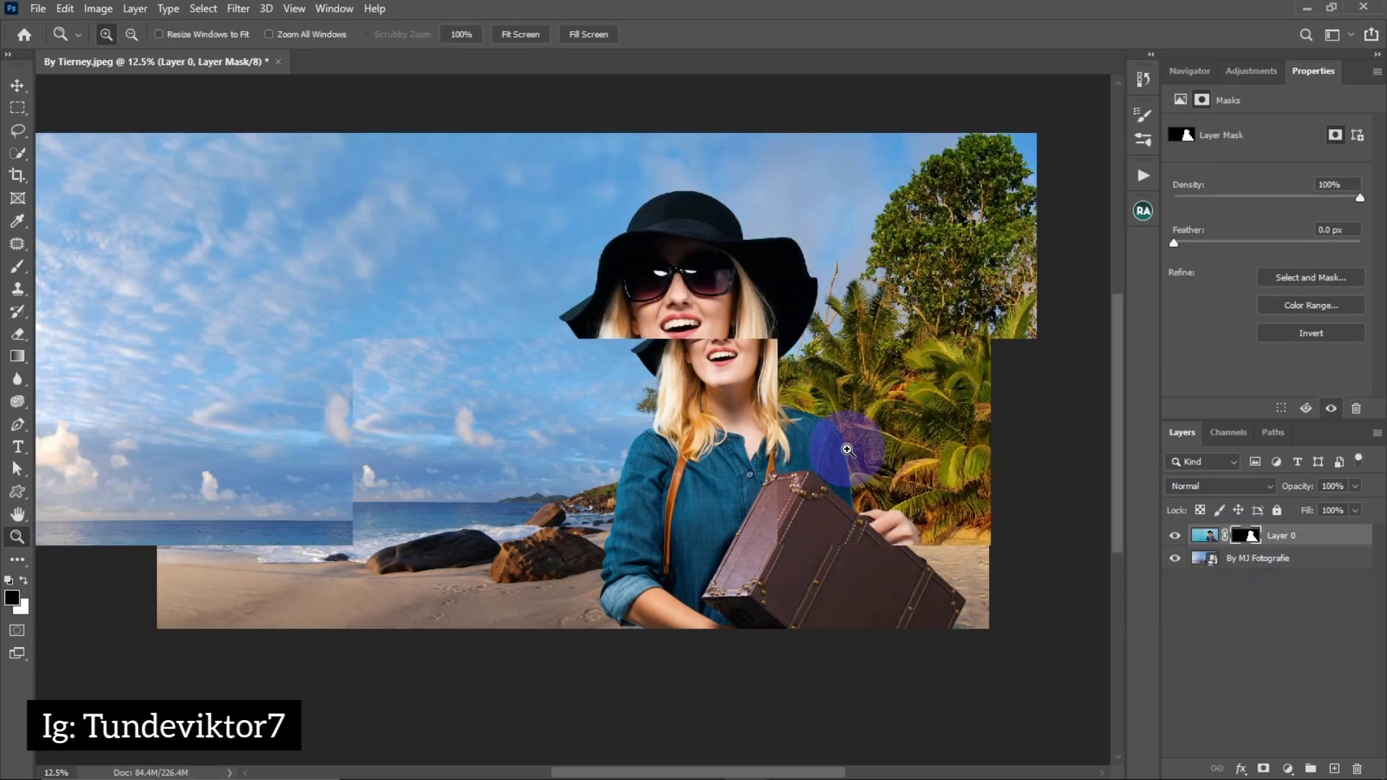
{"action": "left_click", "coordinate": [848, 449]}
{"action": "left_click", "coordinate": [842, 454]}
{"action": "key", "text": "v"}
{"action": "left_click_drag", "start_coordinate": [837, 538], "coordinate": [1161, 531]}
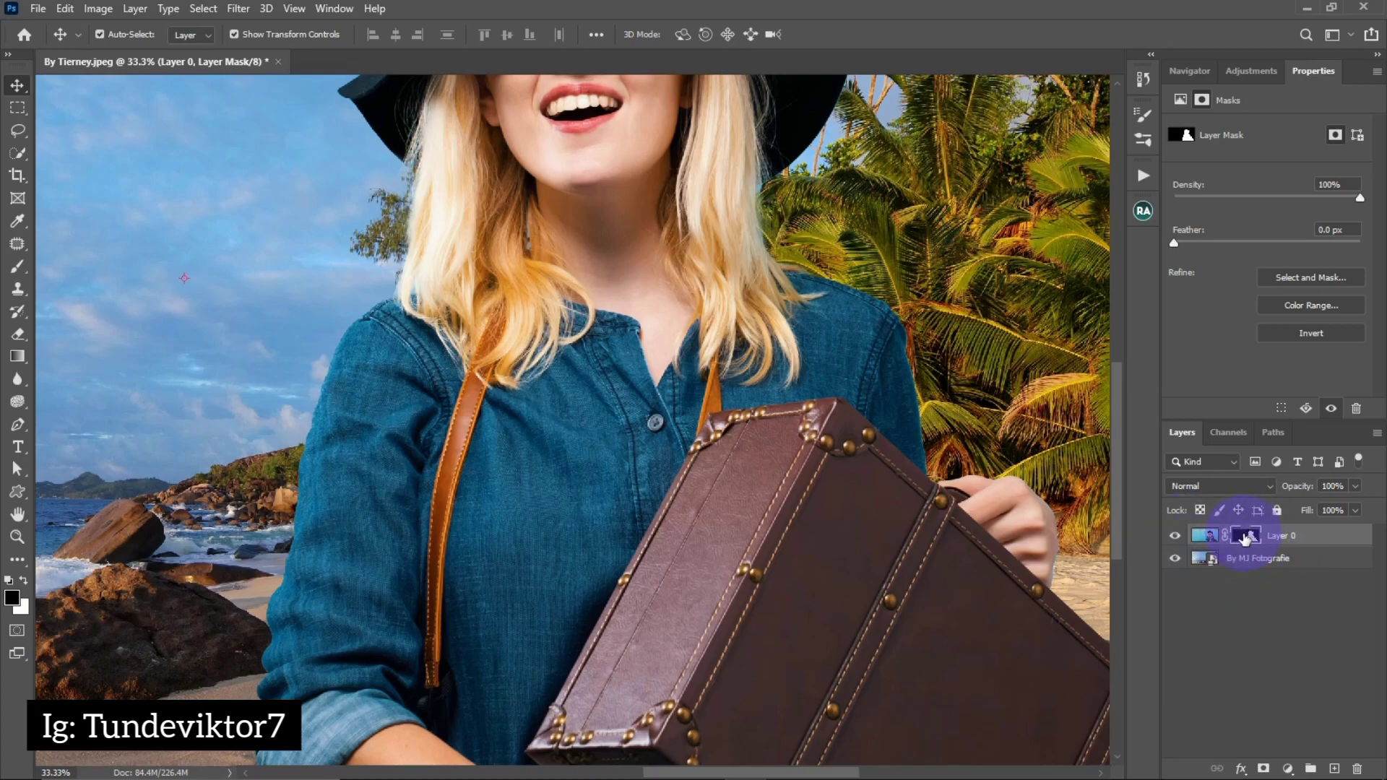
{"action": "double_click", "coordinate": [1244, 538]}
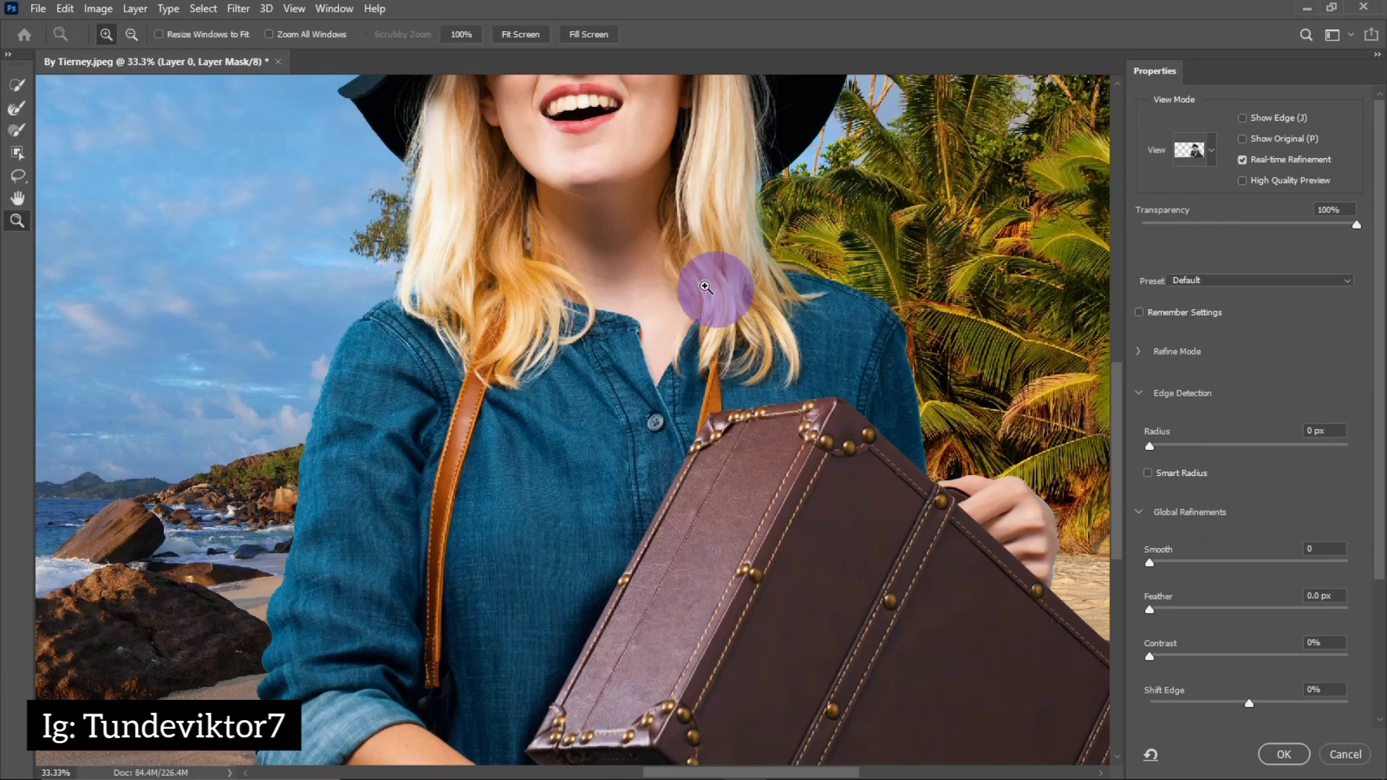
{"action": "scroll", "coordinate": [689, 399], "scroll_direction": "up", "scroll_amount": 3}
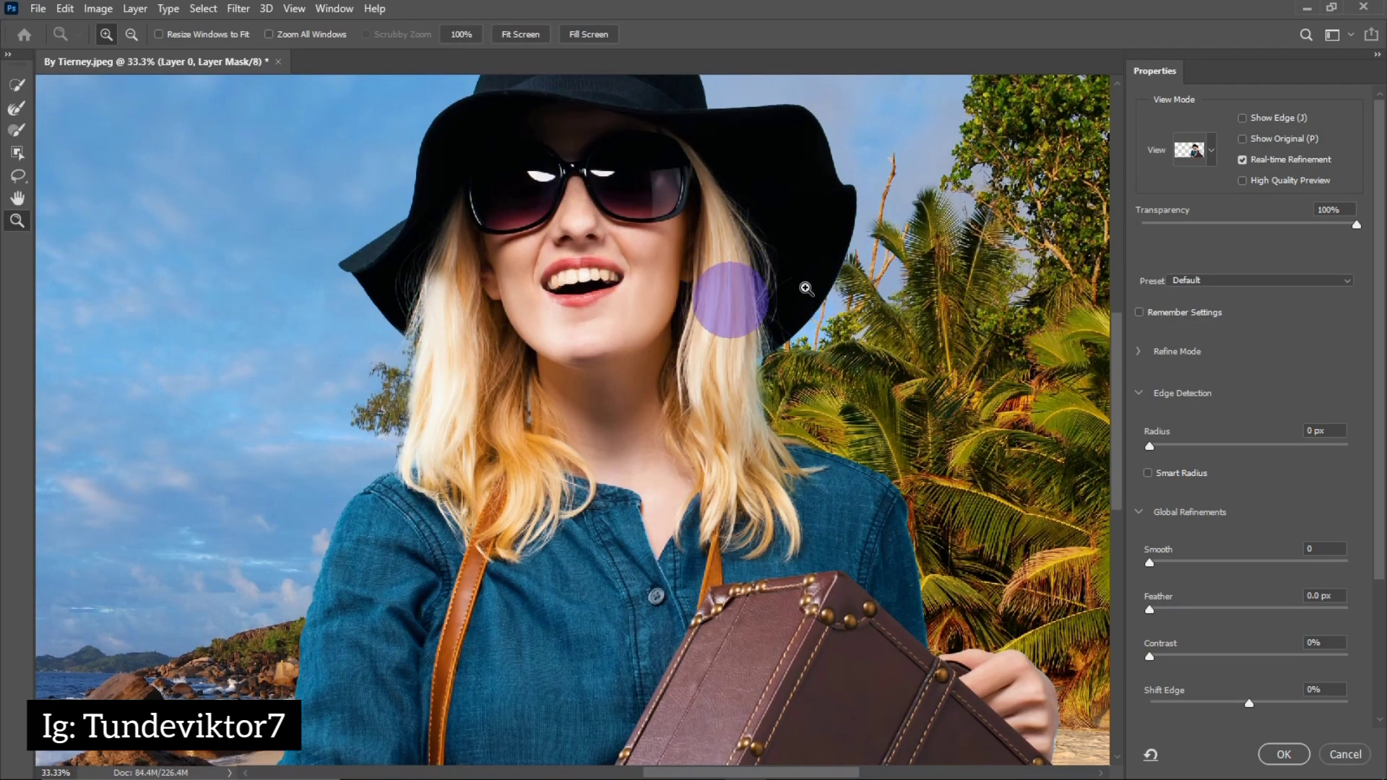
- Preview the cutout's edges at 55% and 3% view transparency, then set the transparency to 51%
{"action": "left_click_drag", "start_coordinate": [1330, 226], "coordinate": [1266, 229]}
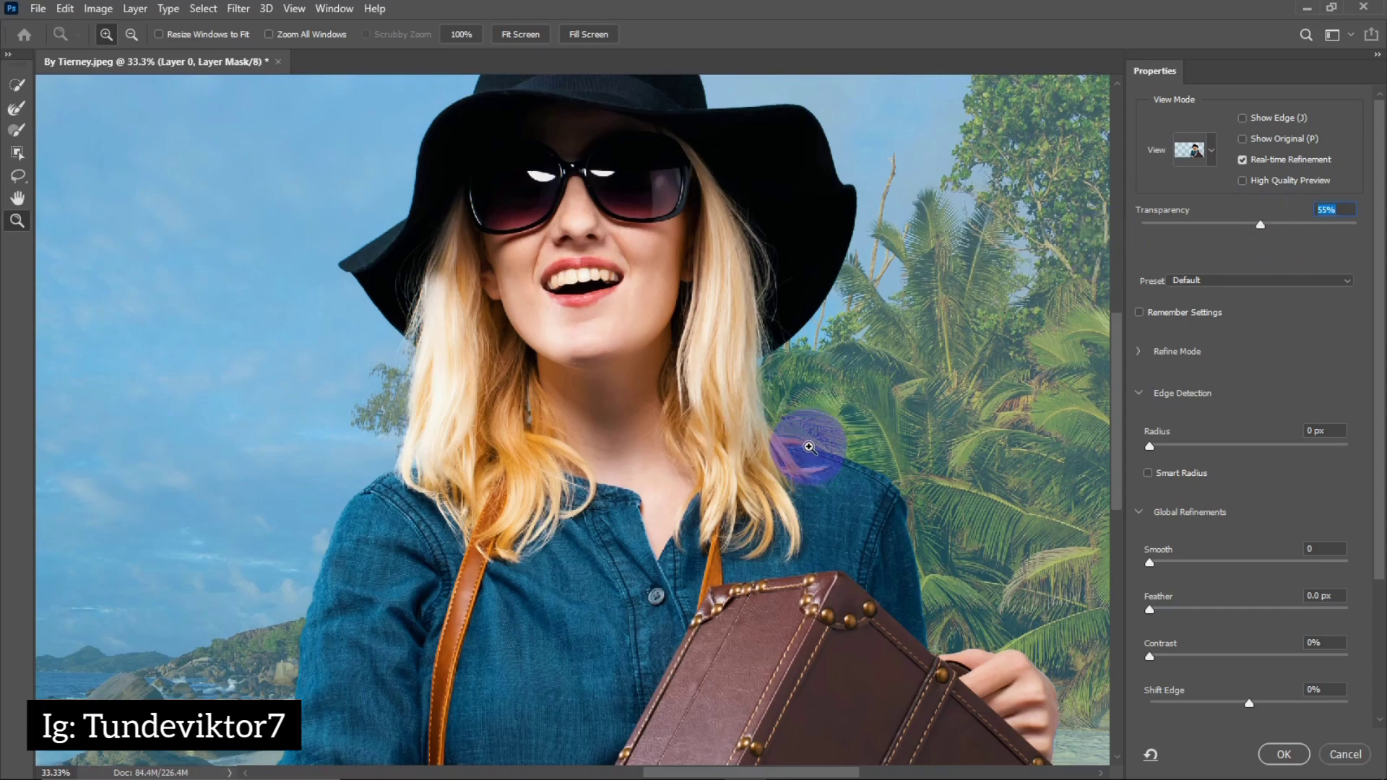
{"action": "left_click_drag", "start_coordinate": [811, 480], "coordinate": [811, 362]}
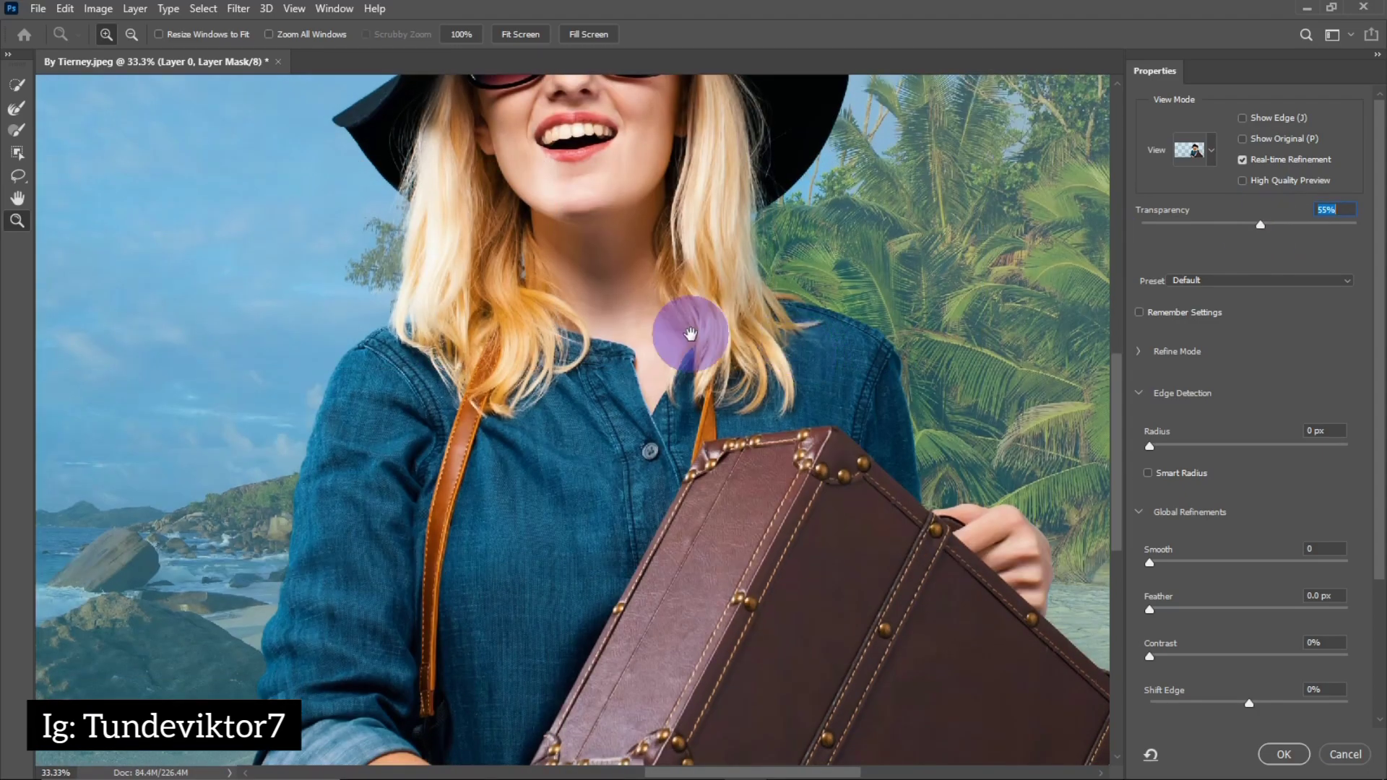
{"action": "left_click_drag", "start_coordinate": [636, 294], "coordinate": [552, 471]}
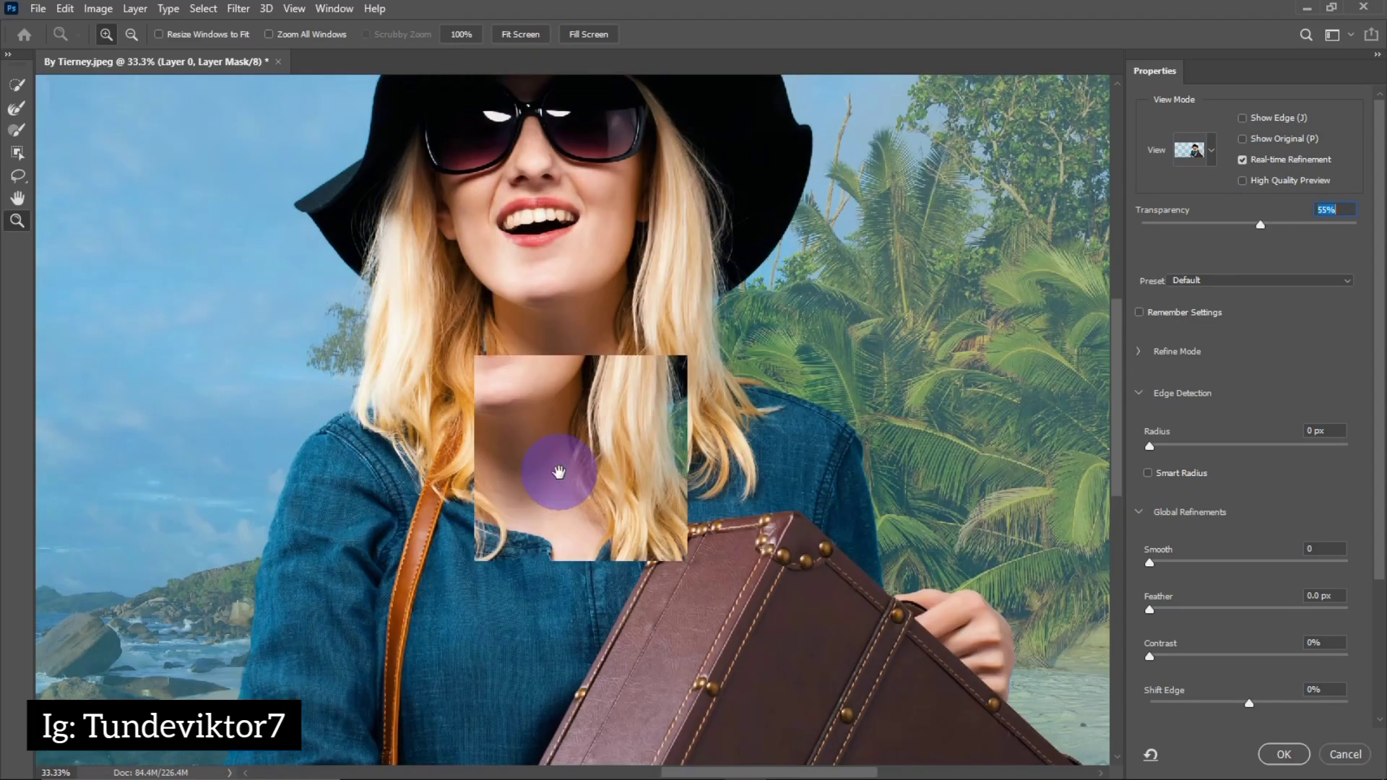
{"action": "scroll", "coordinate": [742, 448], "scroll_direction": "down", "scroll_amount": 3}
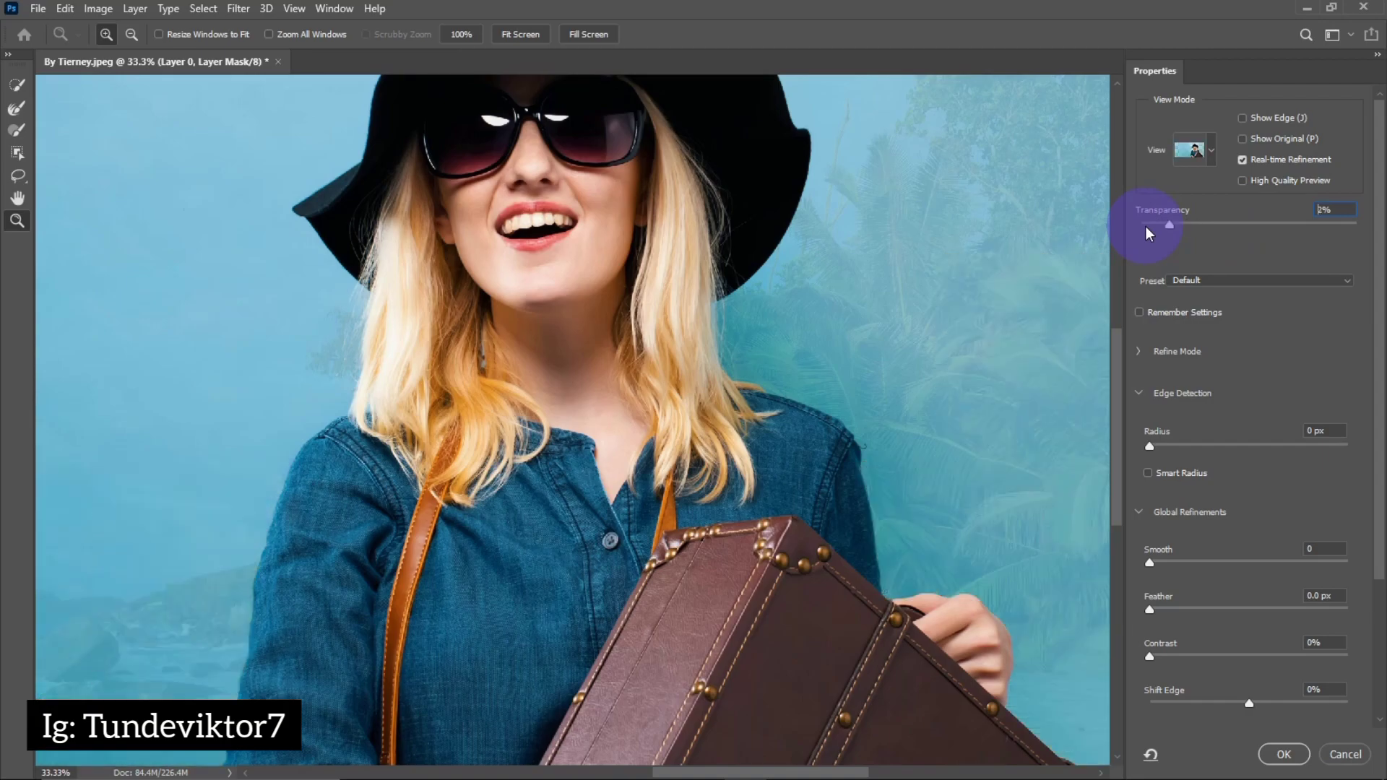
{"action": "left_click_drag", "start_coordinate": [1149, 229], "coordinate": [1151, 228]}
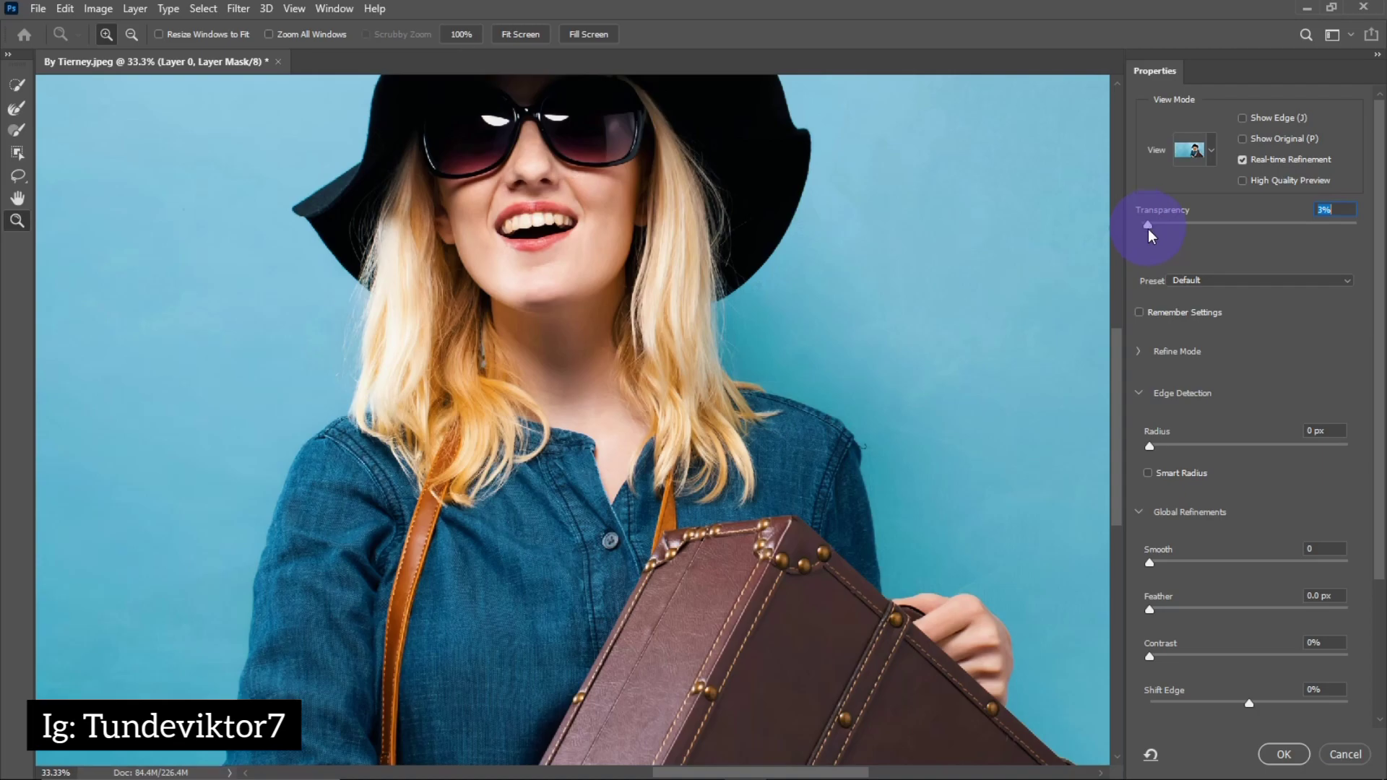
{"action": "left_click_drag", "start_coordinate": [1233, 251], "coordinate": [1254, 251]}
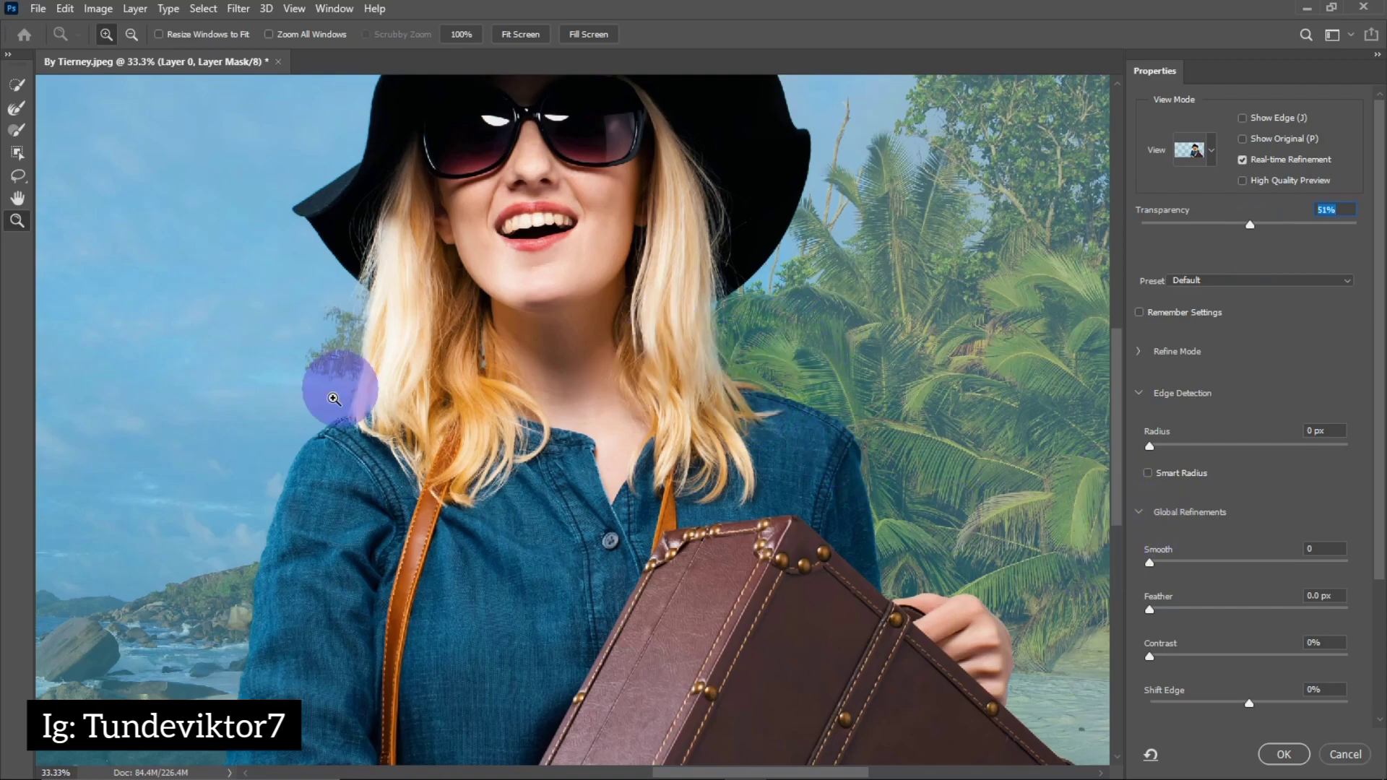
- Refine the mask's edge around the shoulder with Smooth 7, Feather 0.7 px and Contrast 11%, and apply the refinement
{"action": "left_click", "coordinate": [302, 455]}
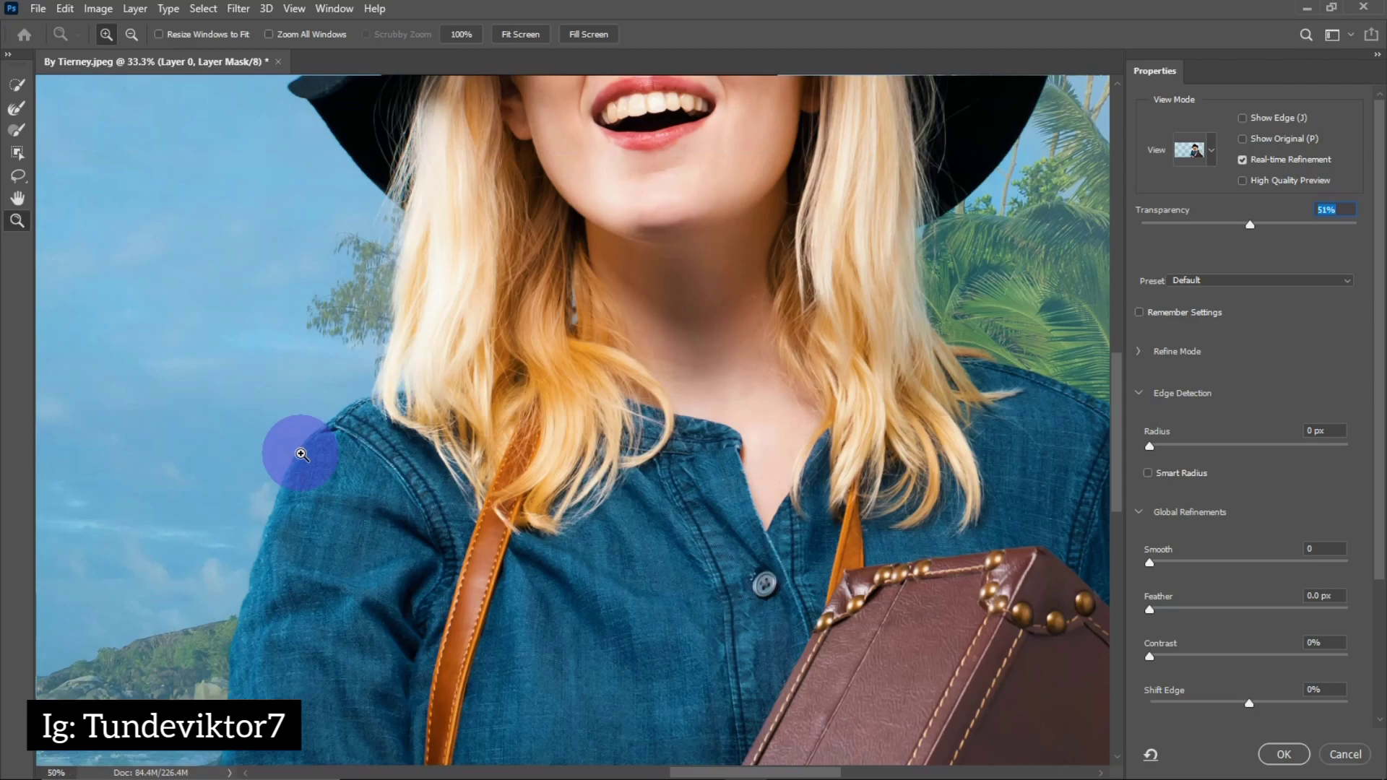
{"action": "left_click", "coordinate": [309, 448]}
{"action": "left_click", "coordinate": [310, 444]}
{"action": "left_click", "coordinate": [309, 444]}
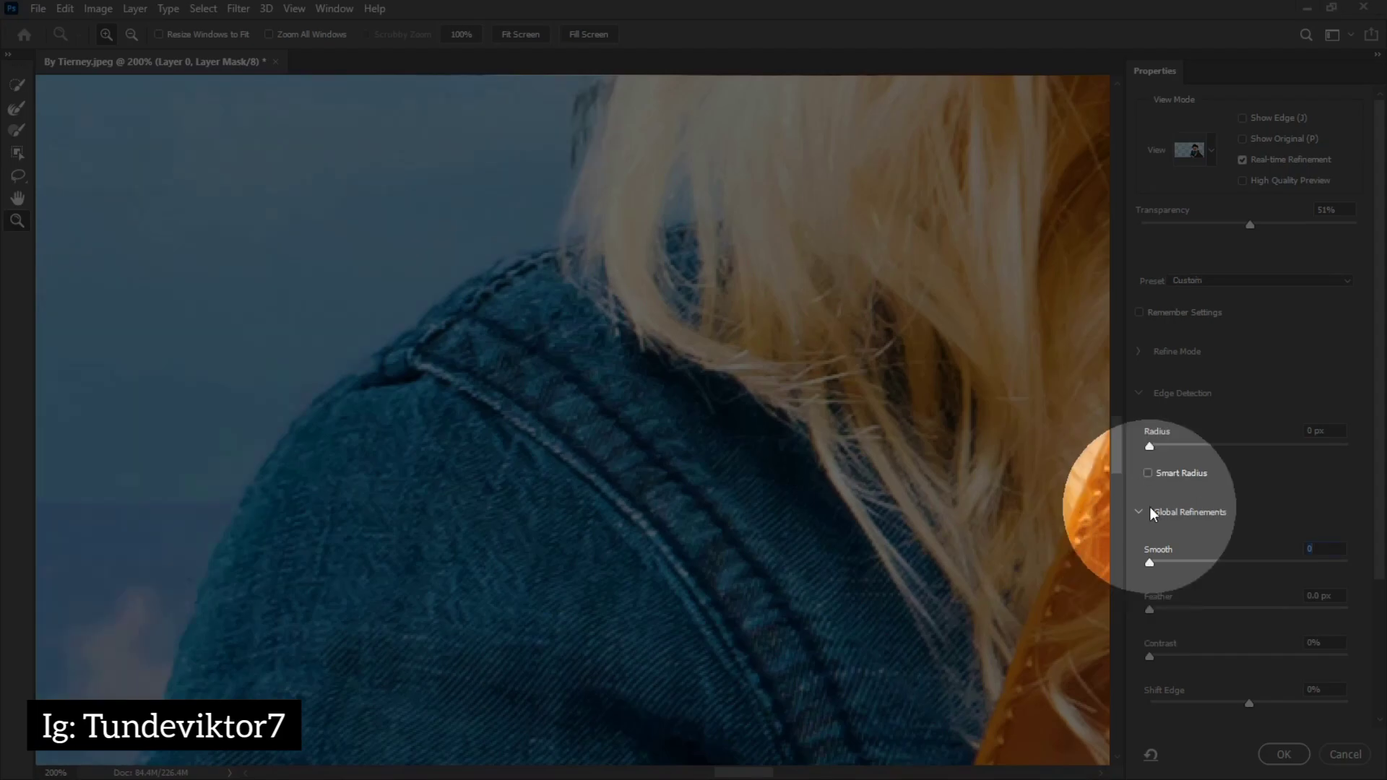
{"action": "left_click_drag", "start_coordinate": [1150, 562], "coordinate": [1159, 563]}
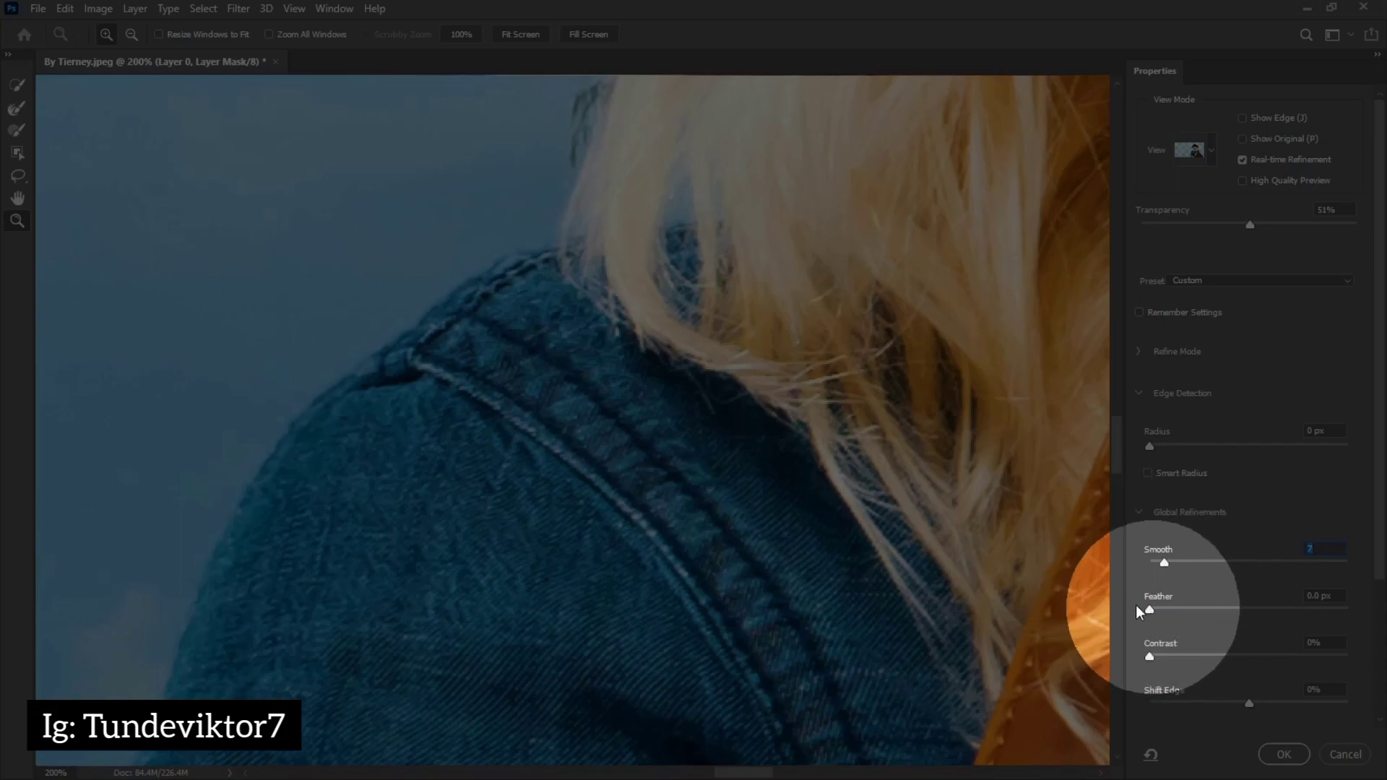
{"action": "left_click_drag", "start_coordinate": [1149, 613], "coordinate": [1157, 610]}
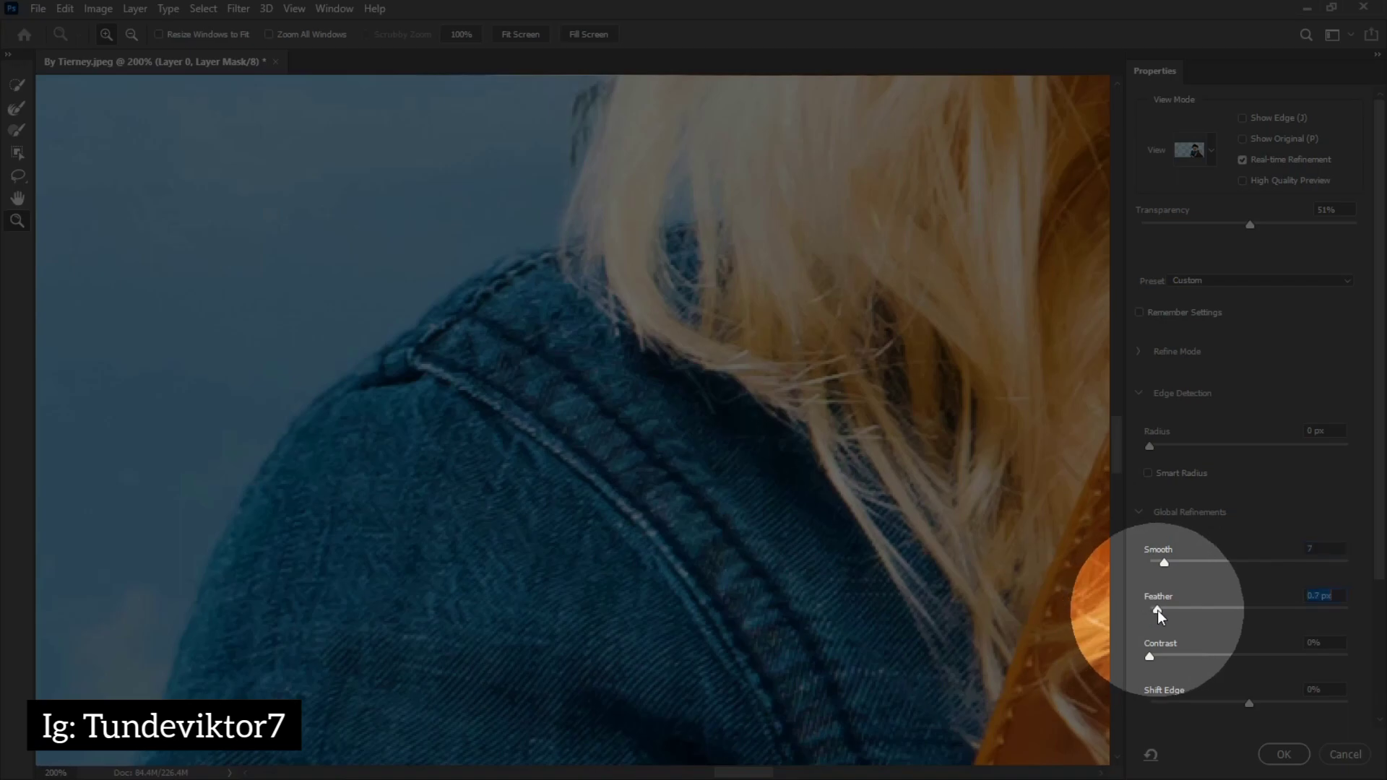
{"action": "left_click", "coordinate": [1150, 657]}
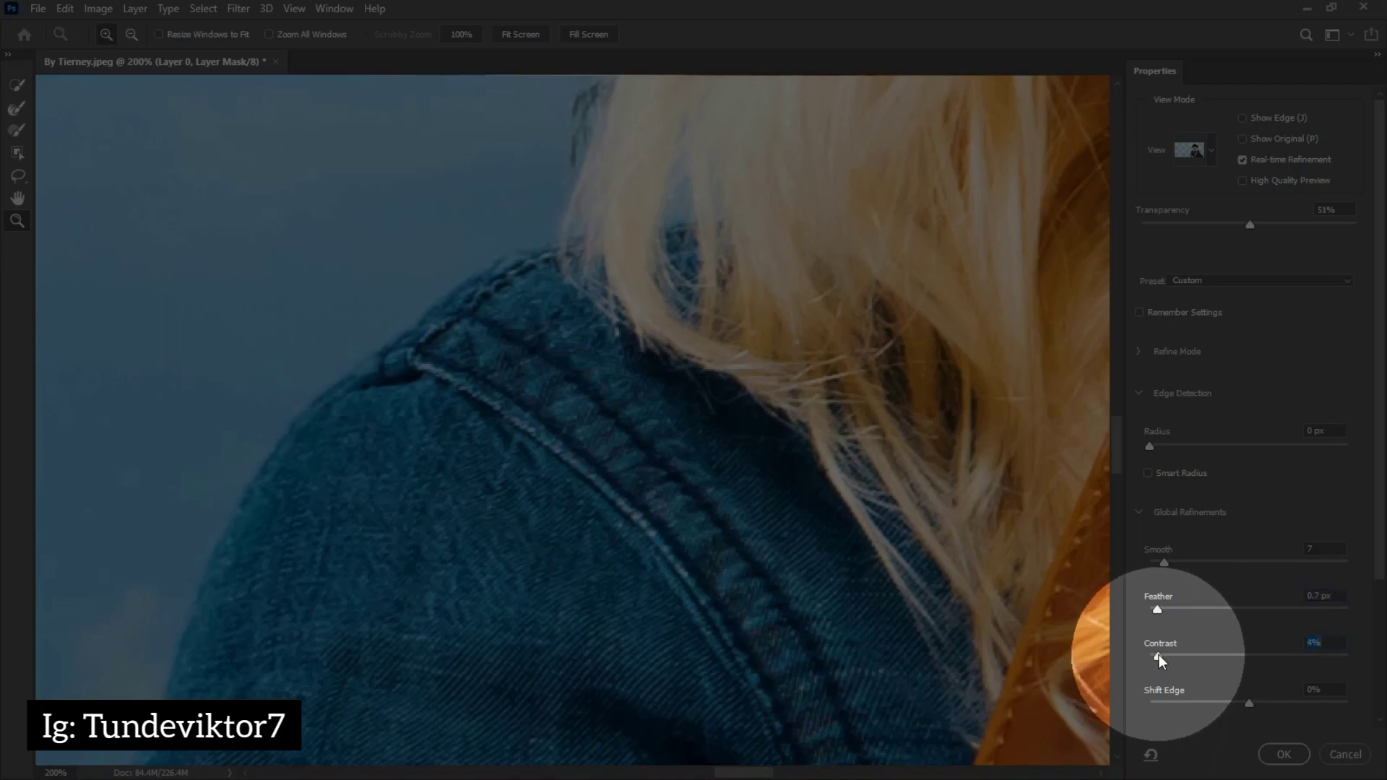
{"action": "left_click_drag", "start_coordinate": [1158, 656], "coordinate": [1171, 657]}
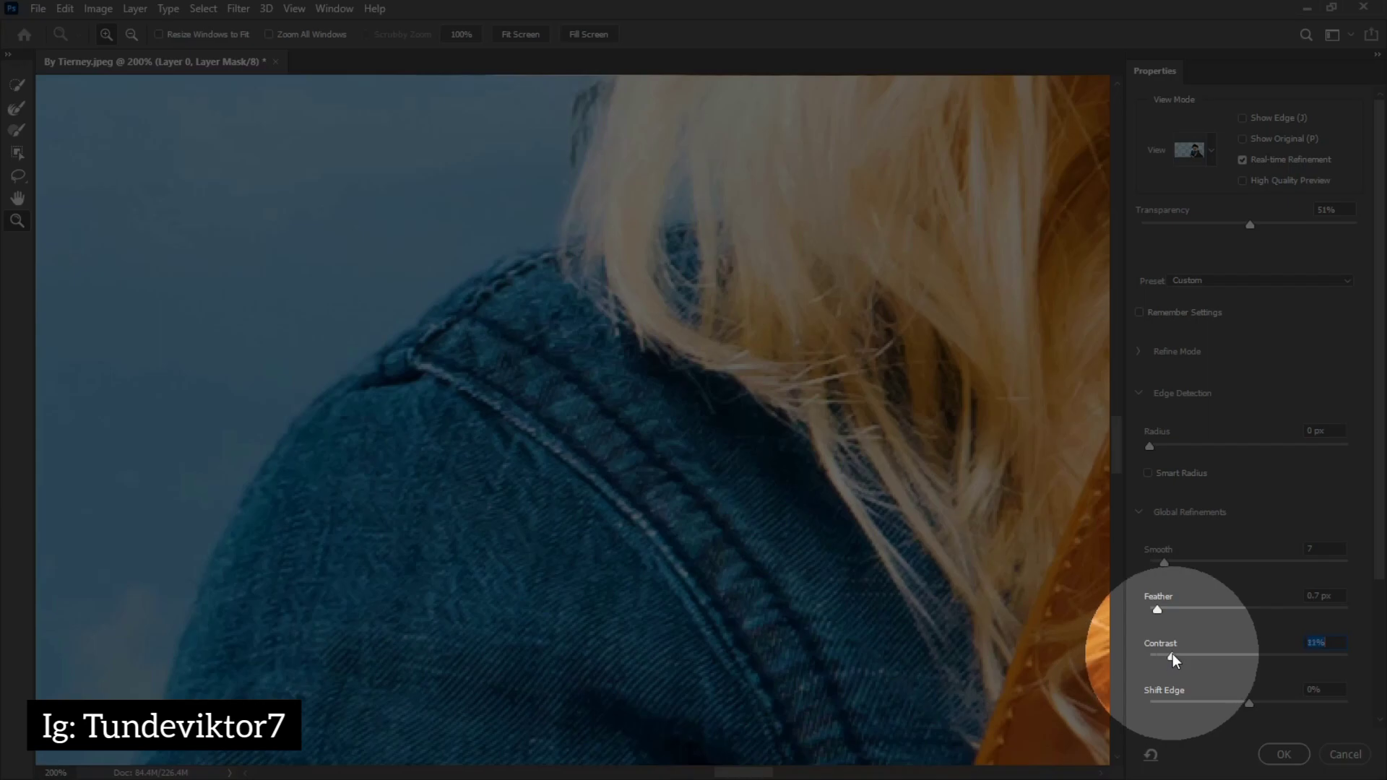
{"action": "left_click", "coordinate": [1282, 754]}
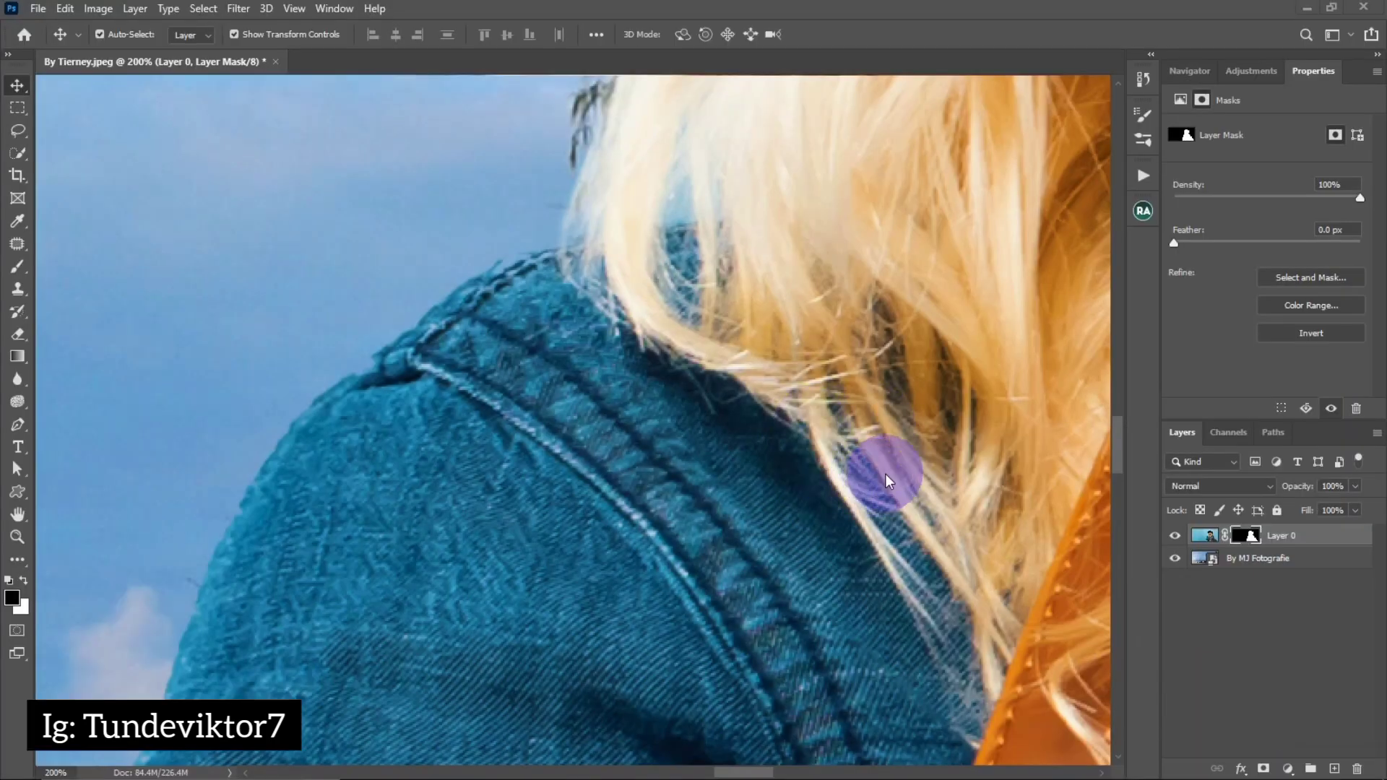
- Examine the refined mask edge where the hair falls over the denim shoulder, followed by the whole composite
{"action": "key", "text": "space"}
{"action": "left_click_drag", "start_coordinate": [821, 434], "coordinate": [635, 347]}
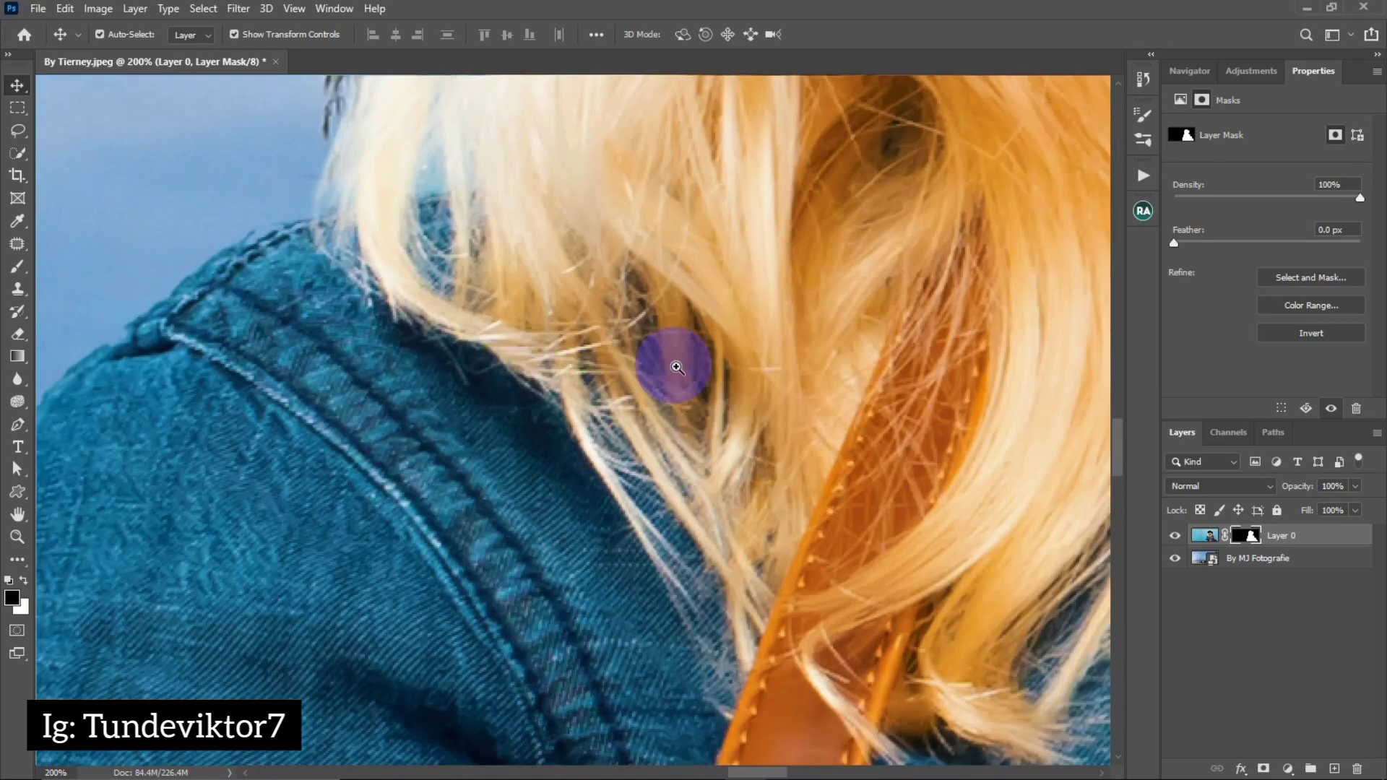
{"action": "key", "text": "alt"}
{"action": "left_click", "coordinate": [672, 372]}
{"action": "left_click", "coordinate": [686, 399]}
{"action": "left_click", "coordinate": [703, 409]}
{"action": "left_click", "coordinate": [707, 415]}
{"action": "left_click", "coordinate": [706, 416]}
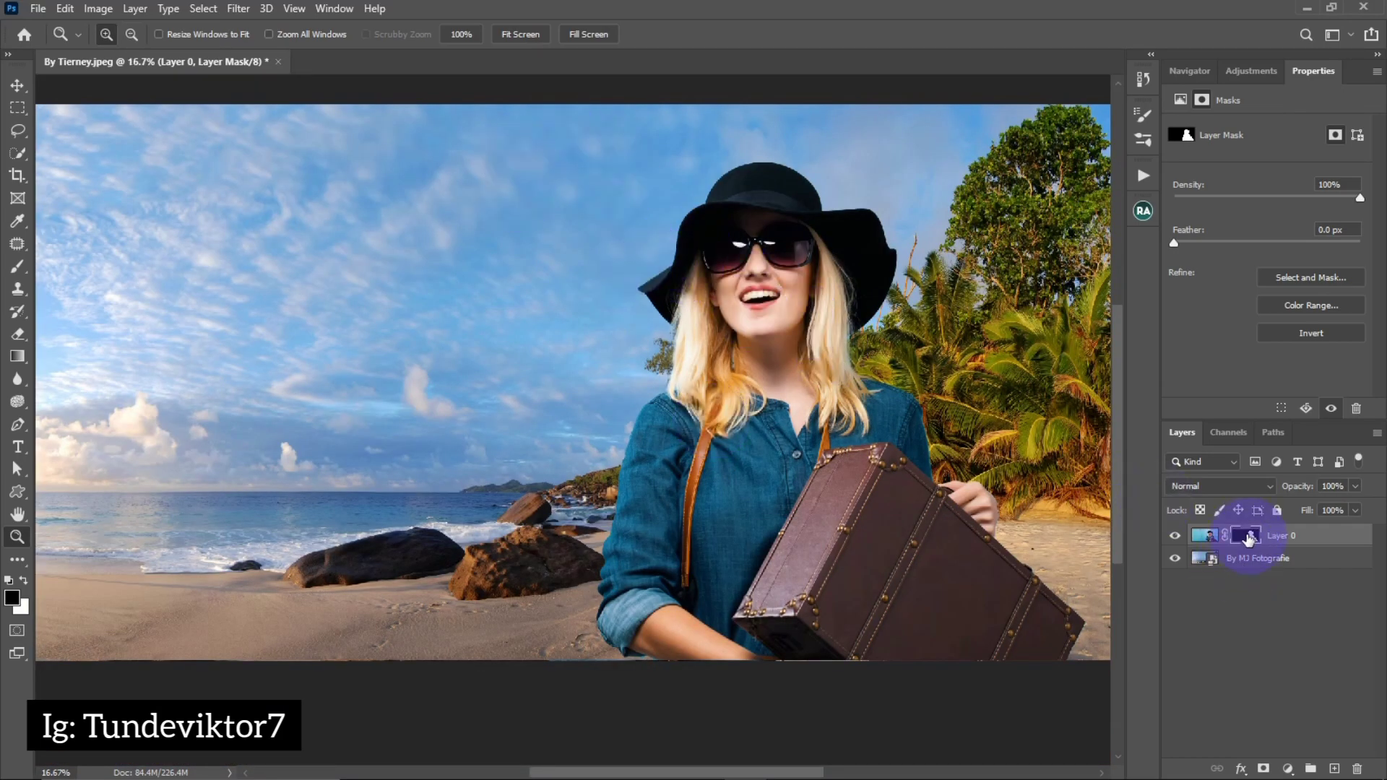
- Try the automatic Refine Hair option on the woman's layer mask in the Select and Mask workspace
{"action": "double_click", "coordinate": [1250, 539]}
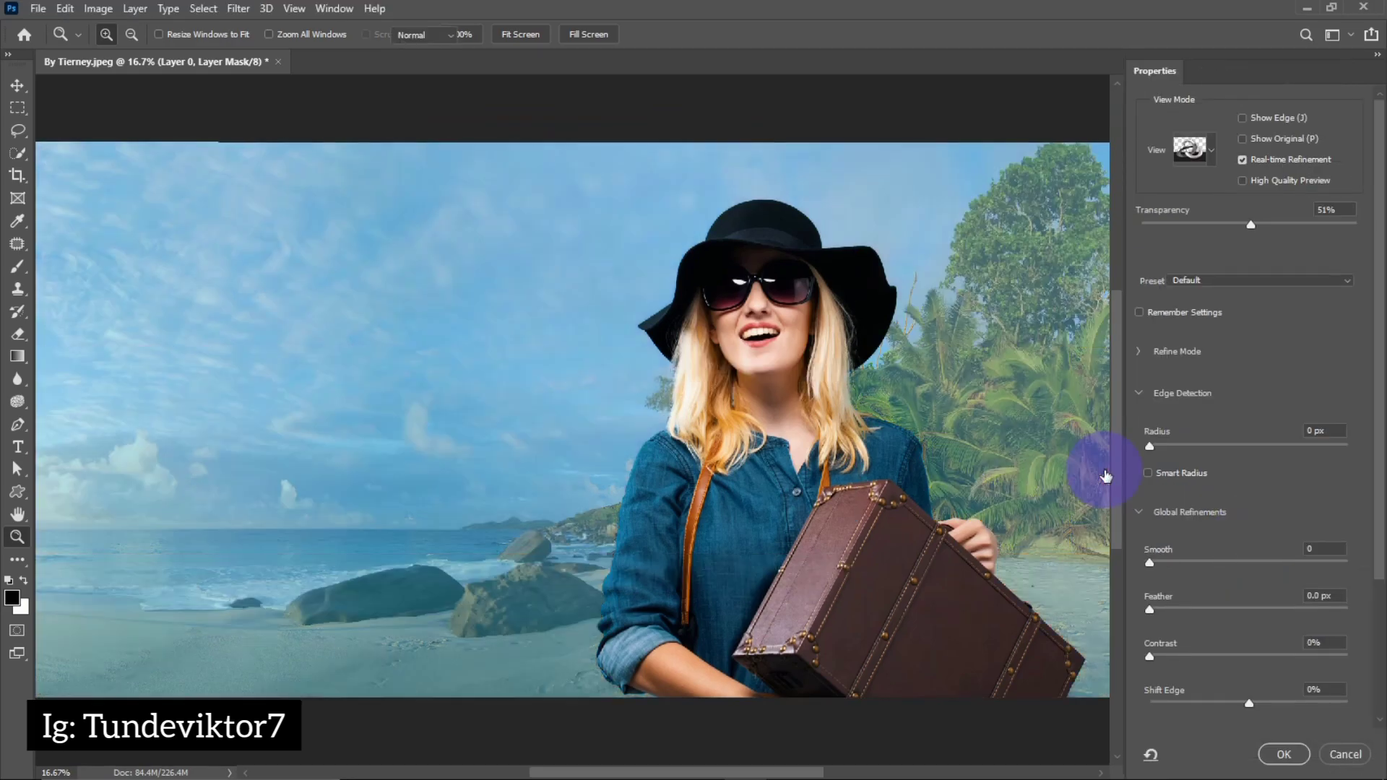
{"action": "left_click_drag", "start_coordinate": [737, 294], "coordinate": [637, 294]}
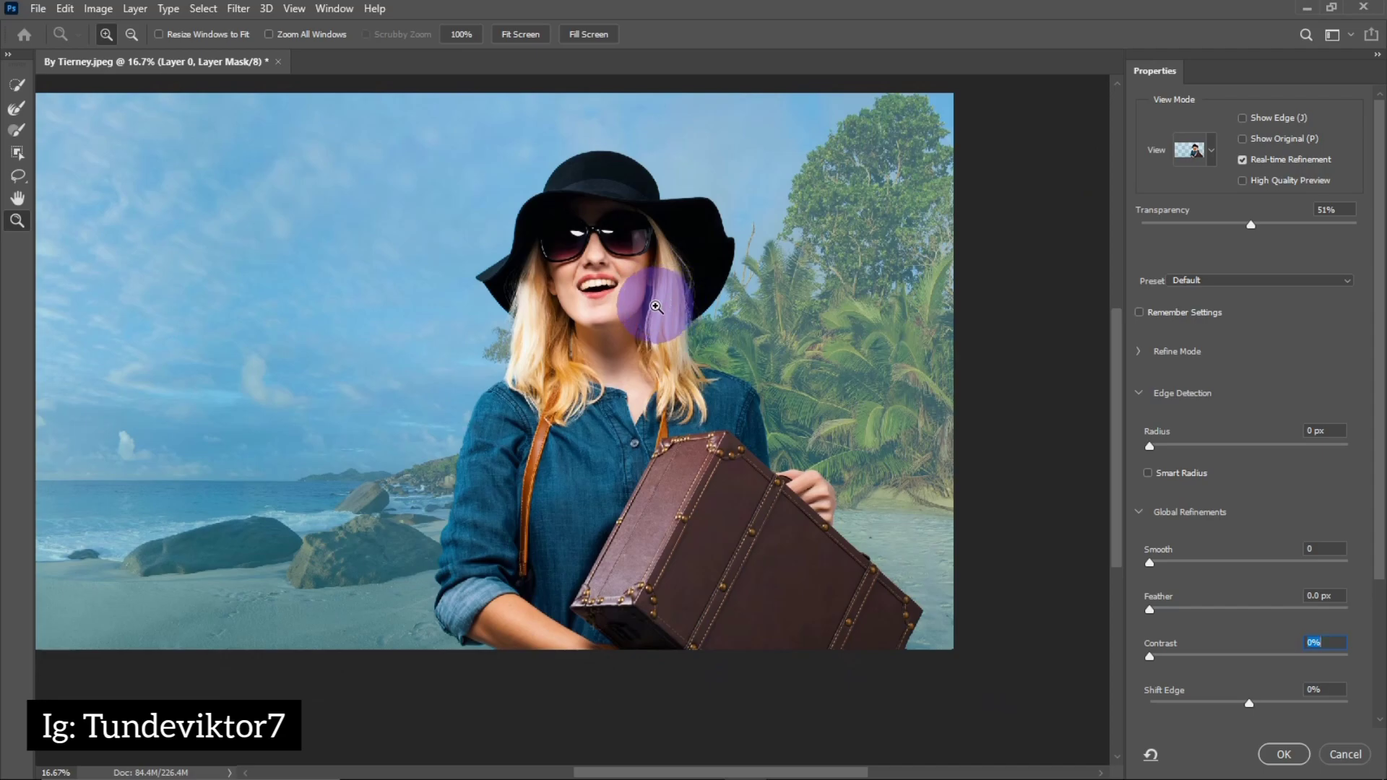
{"action": "left_click", "coordinate": [668, 318]}
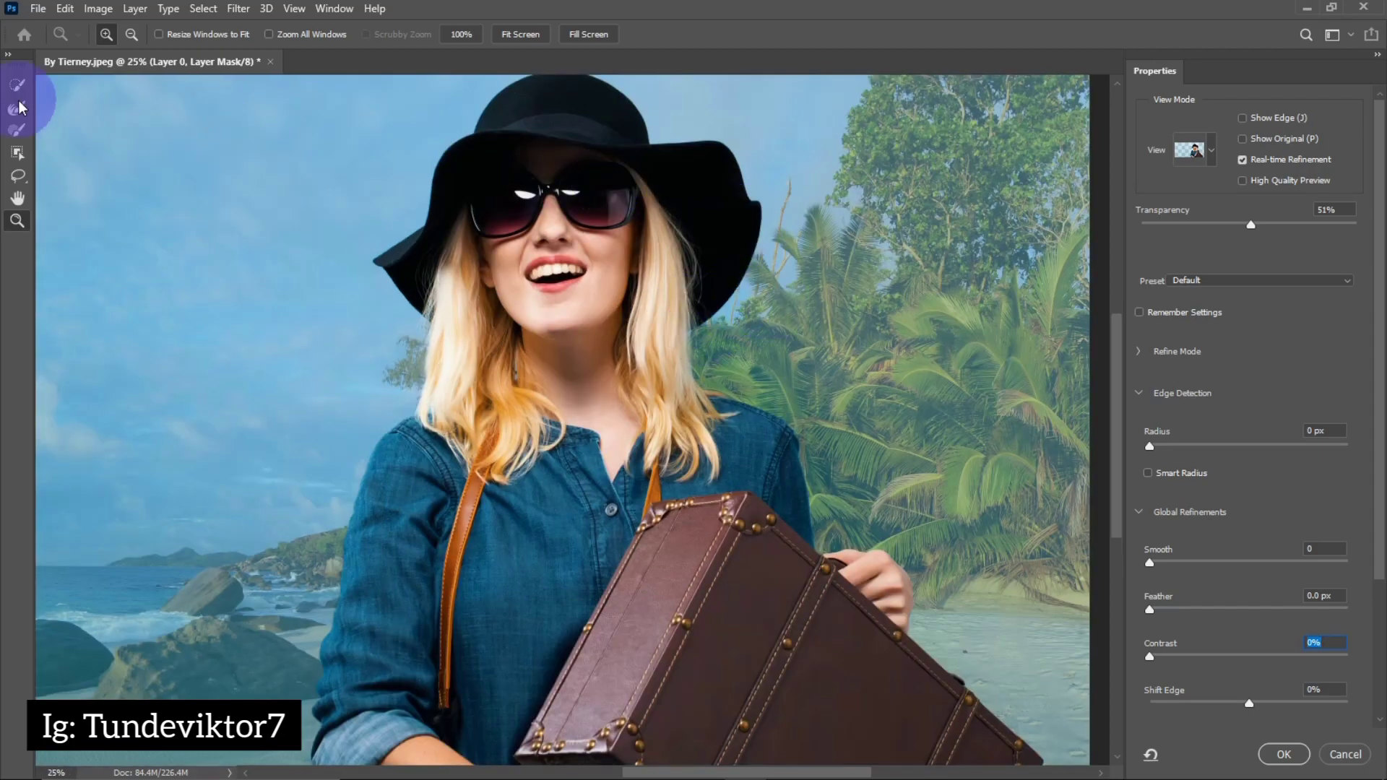
{"action": "left_click", "coordinate": [12, 110]}
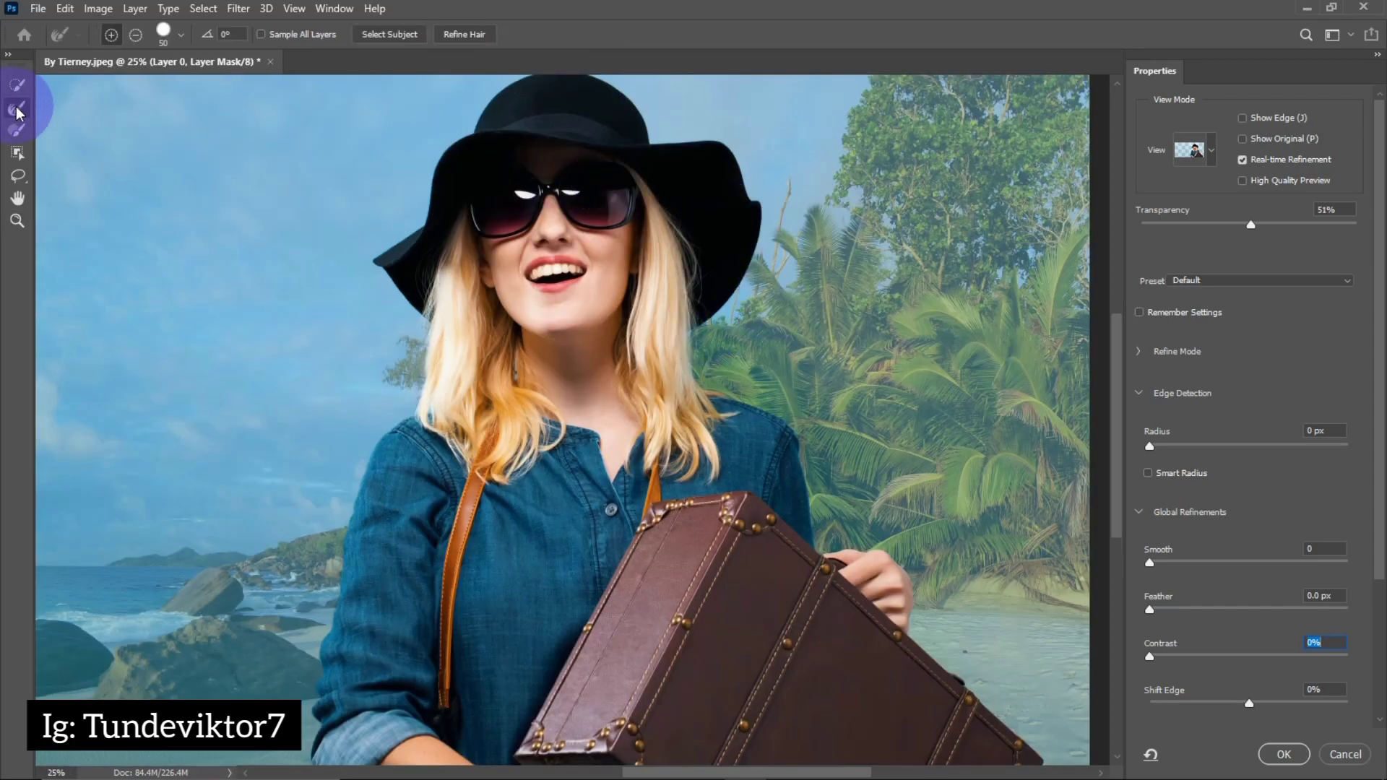
{"action": "left_click", "coordinate": [478, 36]}
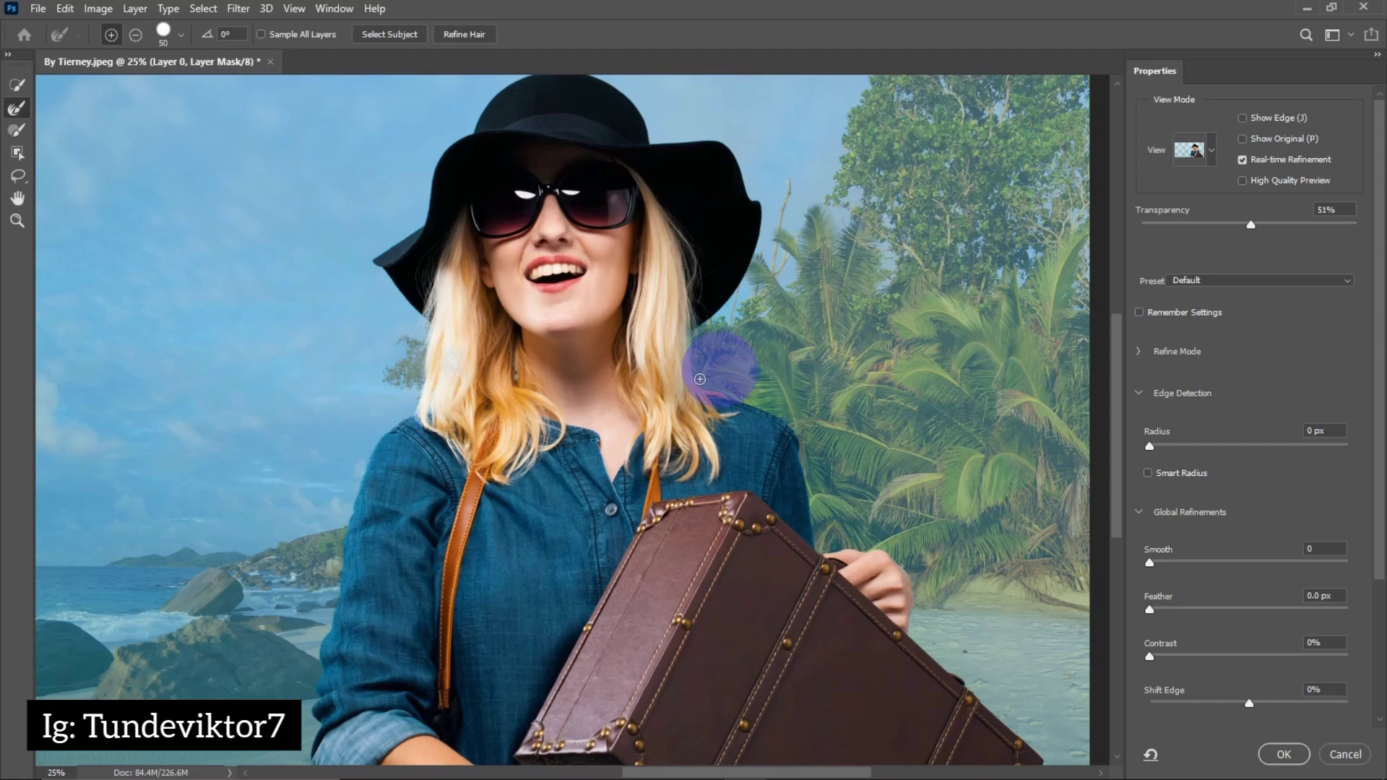
{"action": "key", "text": "z"}
{"action": "left_click", "coordinate": [685, 348]}
{"action": "key", "text": "r"}
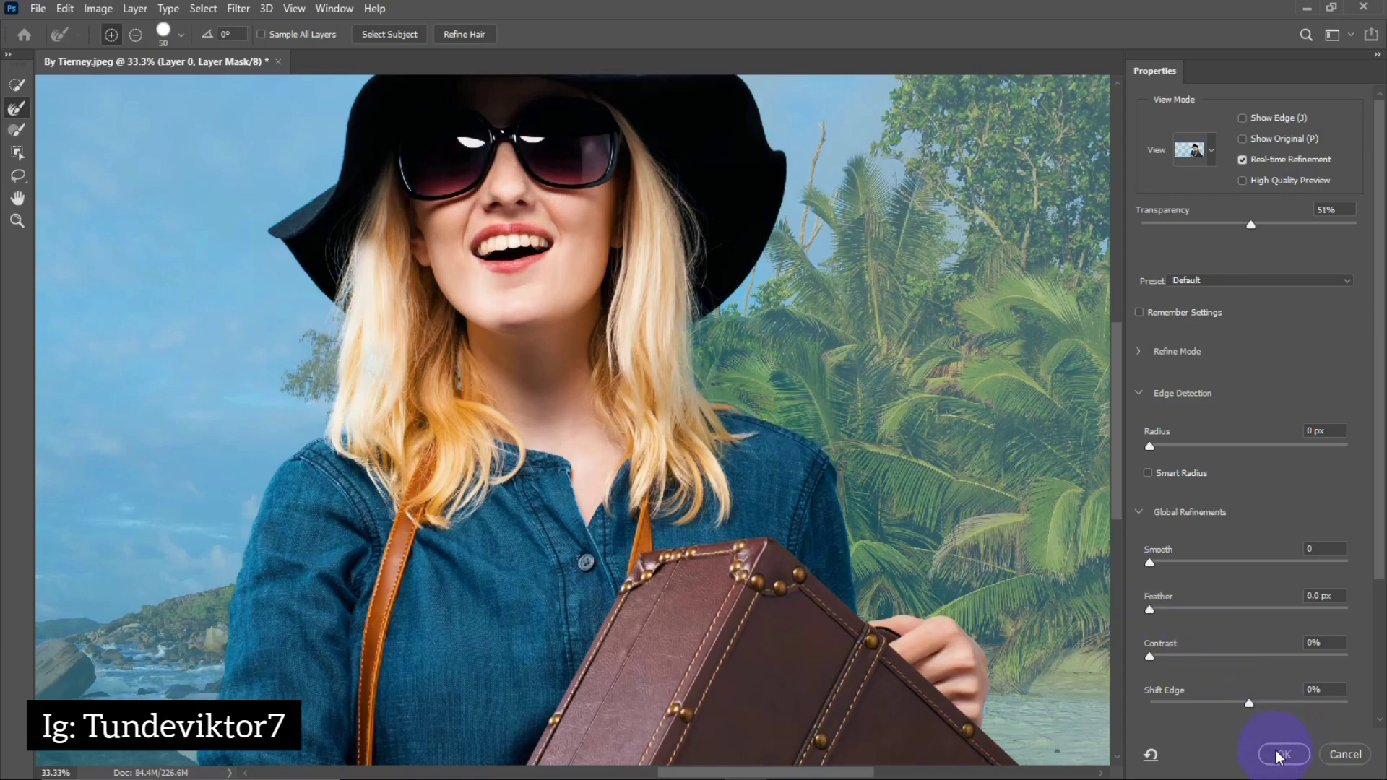
{"action": "left_click", "coordinate": [1345, 756]}
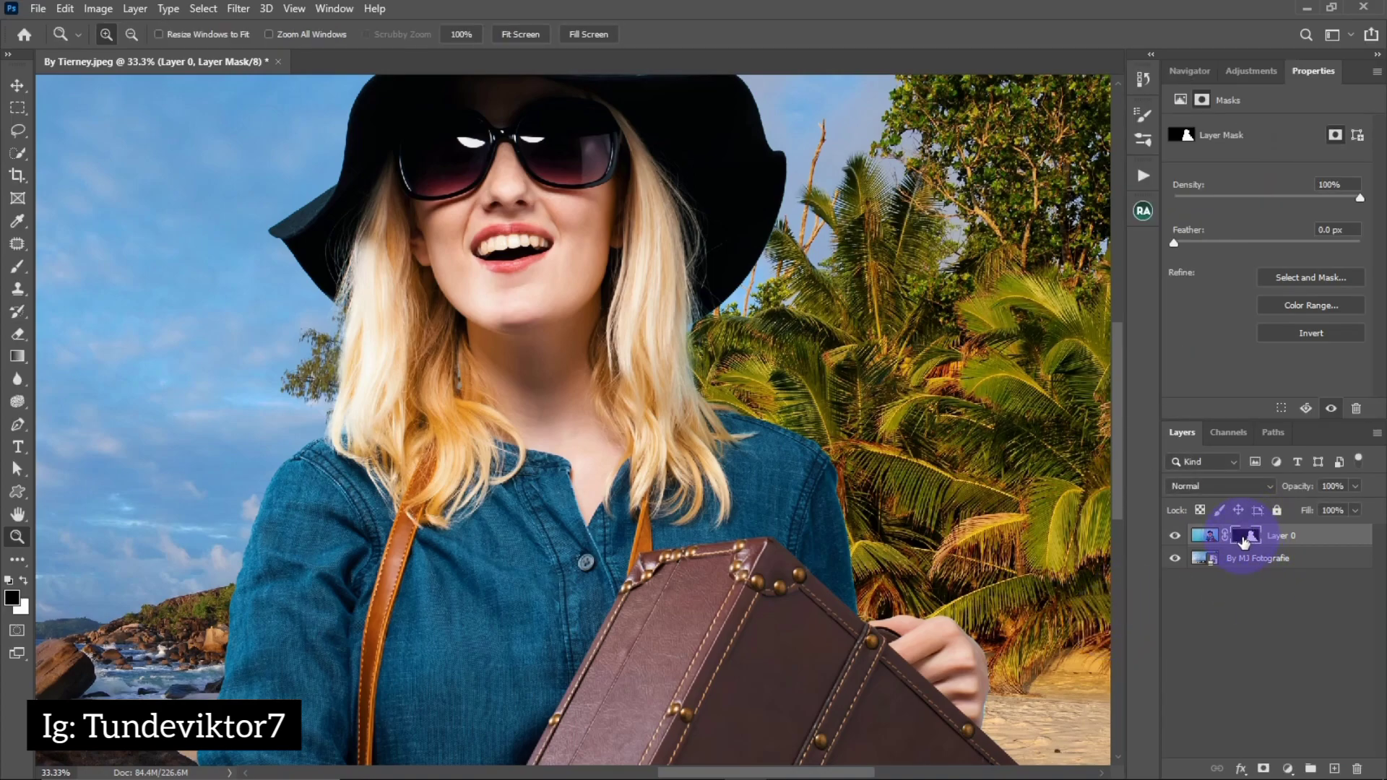
- Reopen the woman's mask in Select and Mask and refine the sky-side hair edge with the Refine Edge Brush at size 60
{"action": "double_click", "coordinate": [1251, 538]}
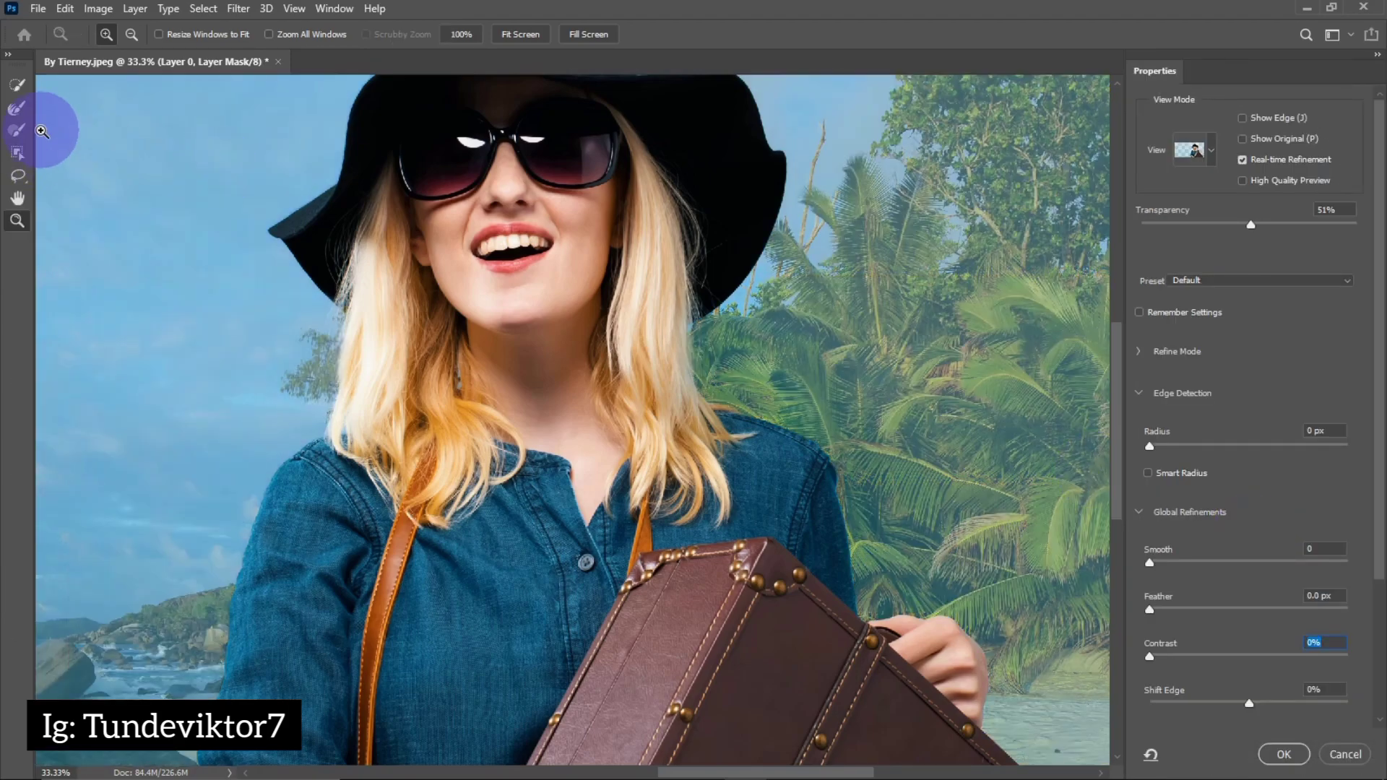
{"action": "left_click", "coordinate": [18, 109]}
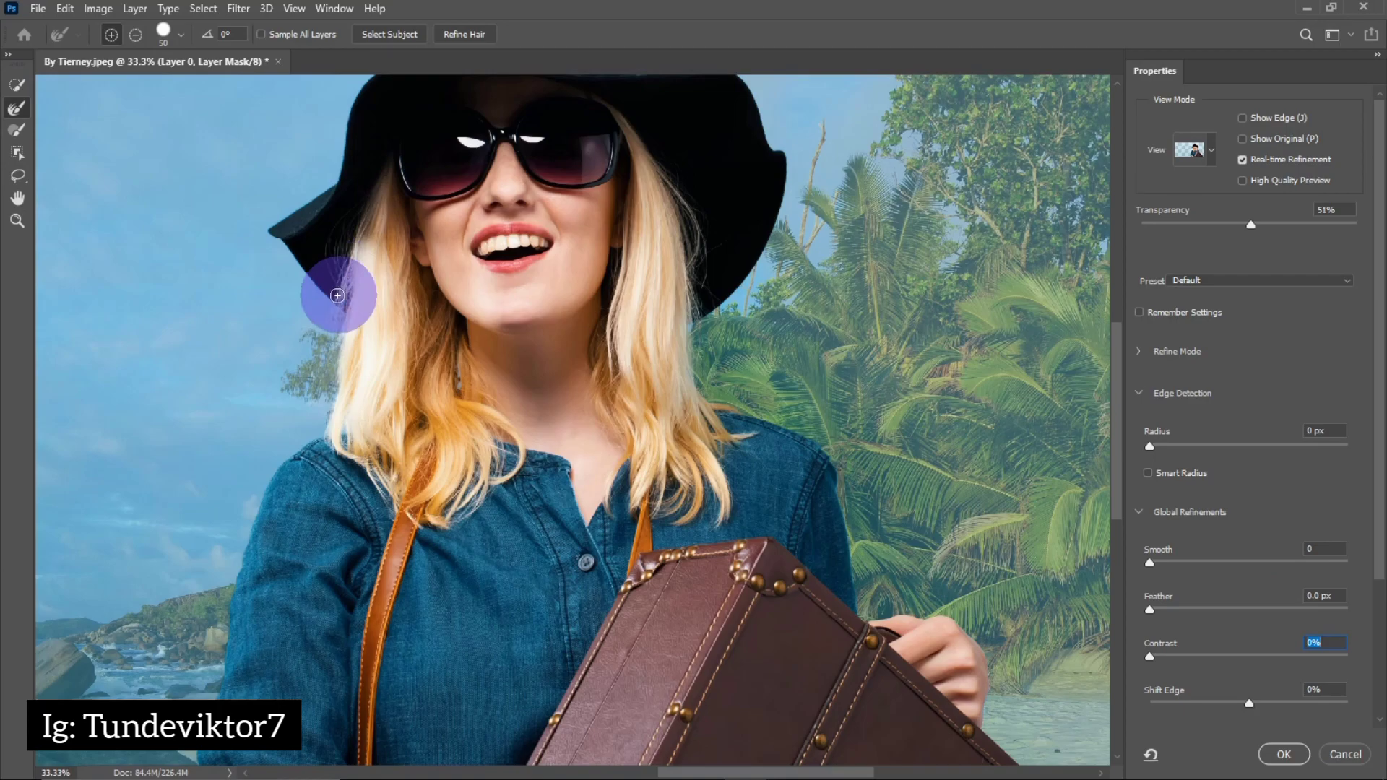
{"action": "key", "text": "bracketleft"}
{"action": "key", "text": "bracketleft"}
{"action": "key", "text": "bracketleft"}
{"action": "key", "text": "bracketleft"}
{"action": "key", "text": "bracketleft"}
{"action": "key", "text": "bracketright"}
{"action": "key", "text": "bracketright"}
{"action": "key", "text": "bracketright"}
{"action": "key", "text": "bracketright"}
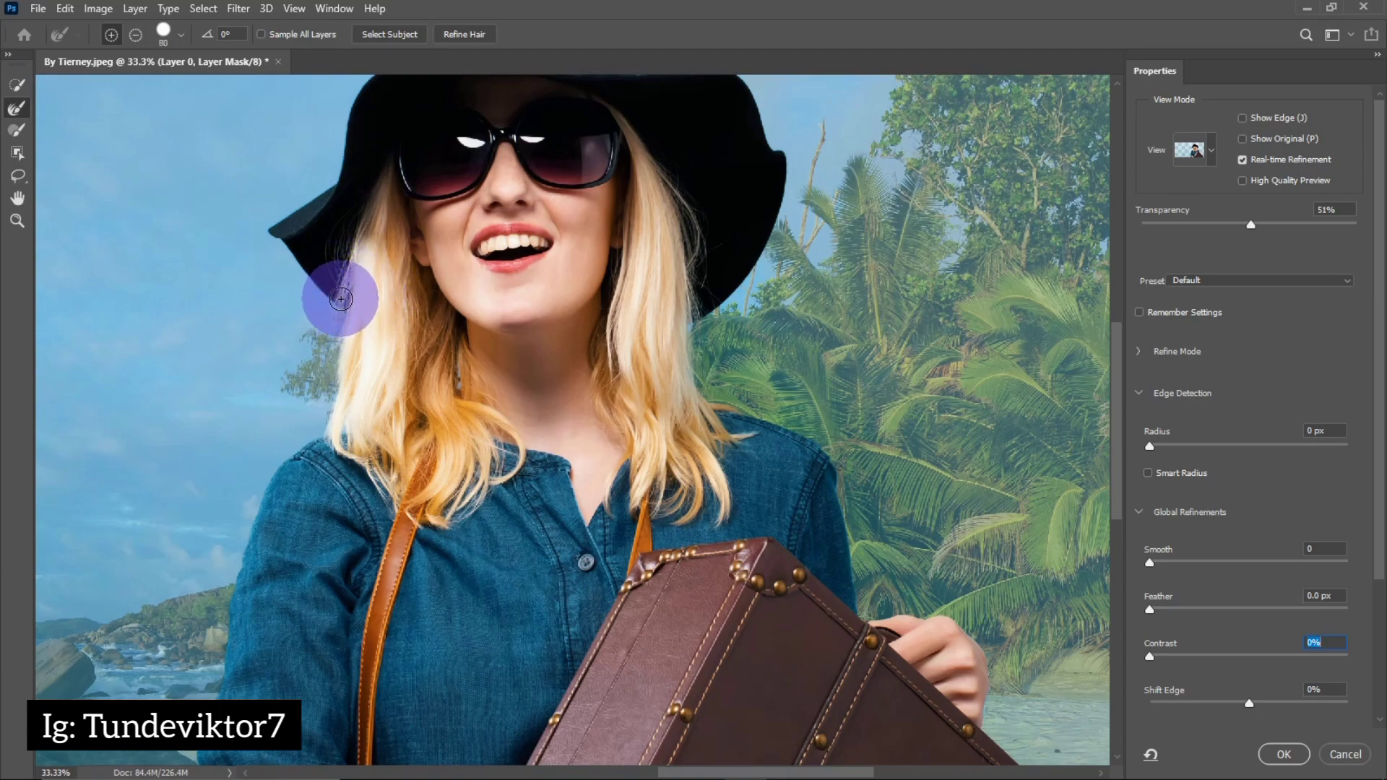
{"action": "mouse_move", "coordinate": [340, 301]}
{"action": "left_mouse_down"}
{"action": "mouse_move", "coordinate": [315, 365]}
{"action": "mouse_move", "coordinate": [324, 427]}
{"action": "left_mouse_up"}
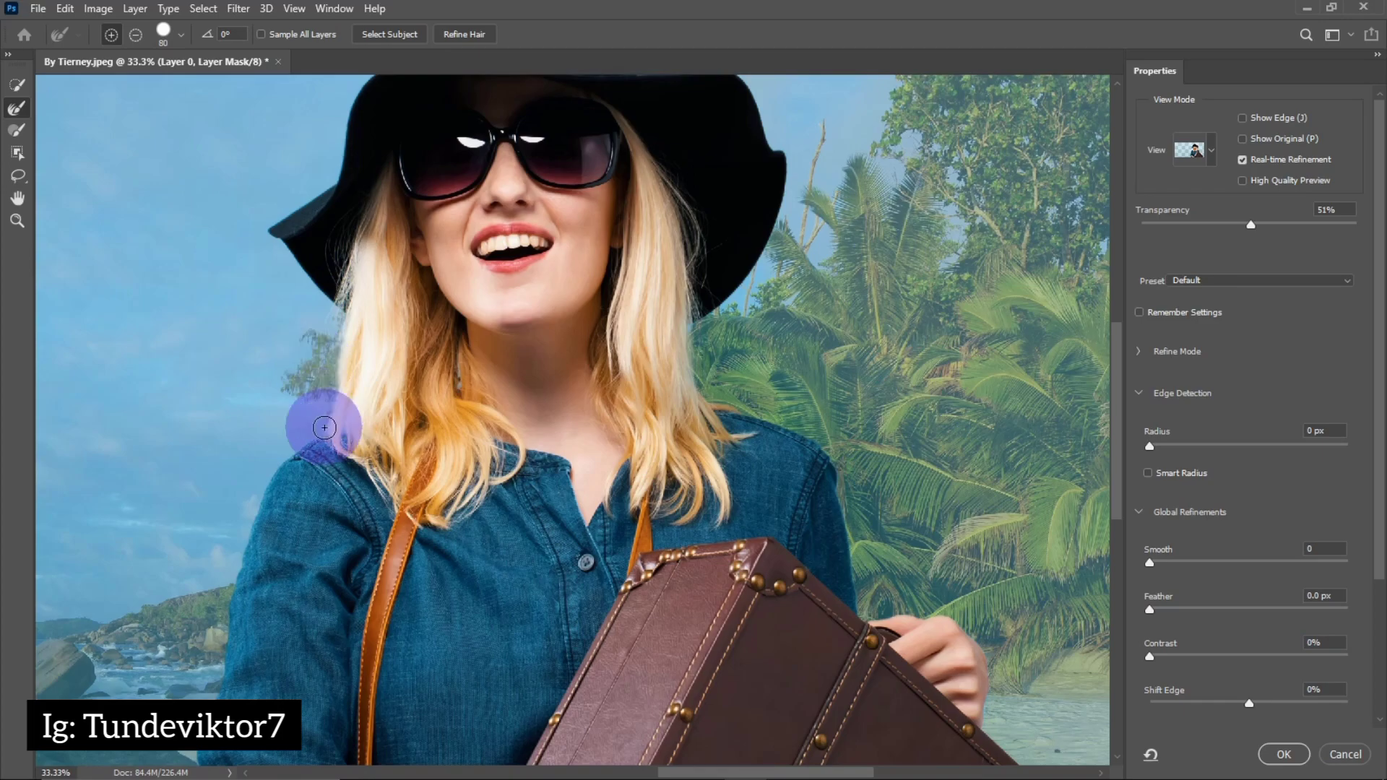
{"action": "left_click_drag", "start_coordinate": [325, 428], "coordinate": [325, 428]}
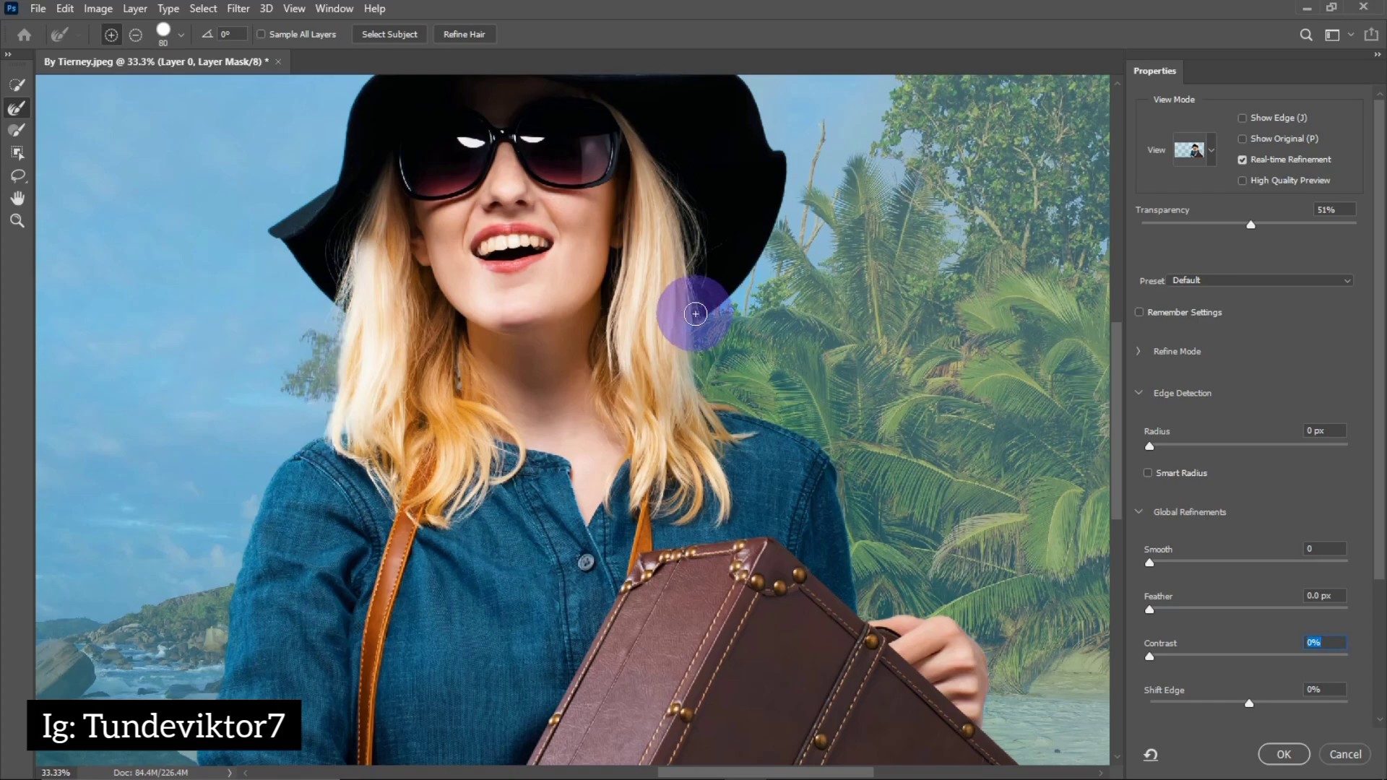
- Brush over the hair edge on the palm-tree side to refine it, check the sleeve area, and apply the mask refinement
{"action": "mouse_move", "coordinate": [695, 313]}
{"action": "left_mouse_down"}
{"action": "mouse_move", "coordinate": [695, 375]}
{"action": "mouse_move", "coordinate": [715, 400]}
{"action": "left_mouse_up"}
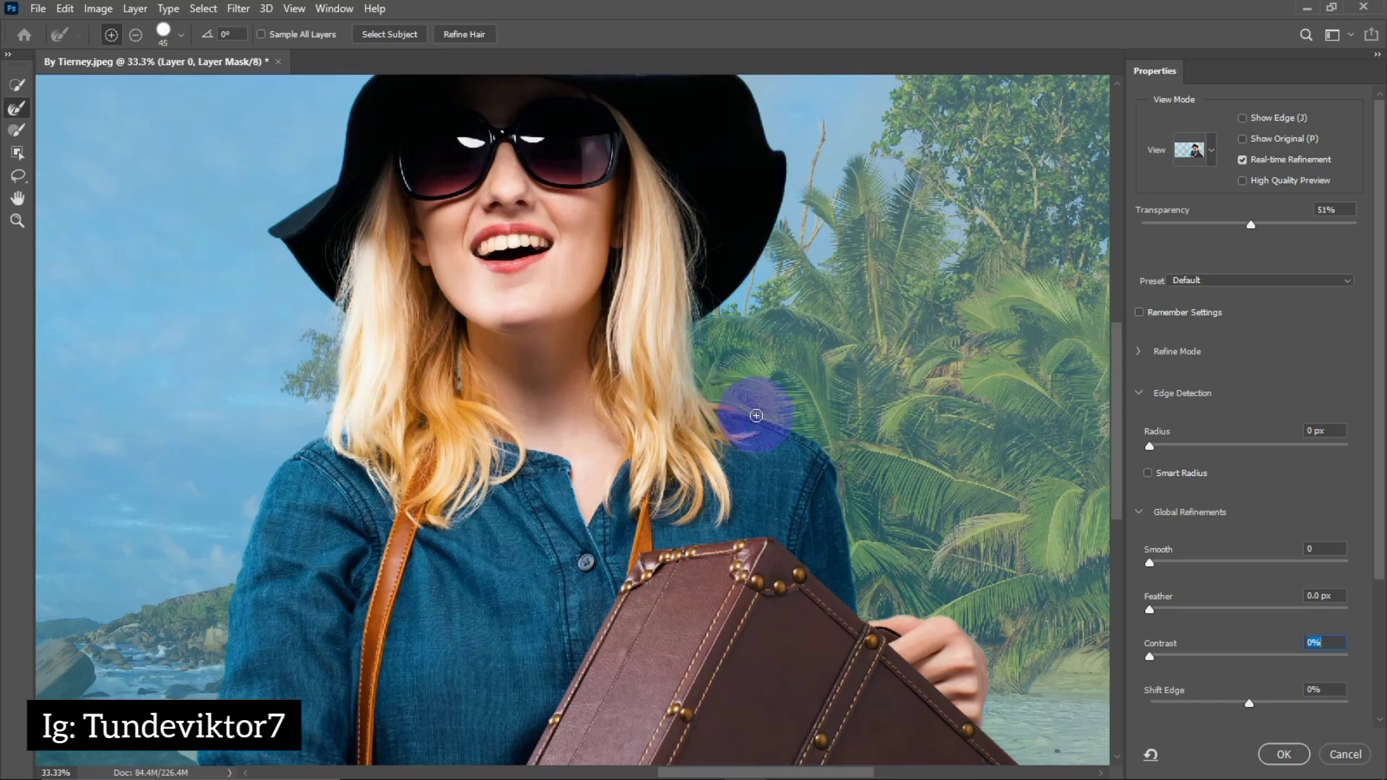
{"action": "mouse_move", "coordinate": [232, 573]}
{"action": "left_mouse_down"}
{"action": "mouse_move", "coordinate": [198, 766]}
{"action": "mouse_move", "coordinate": [372, 626]}
{"action": "mouse_move", "coordinate": [456, 650]}
{"action": "left_mouse_up"}
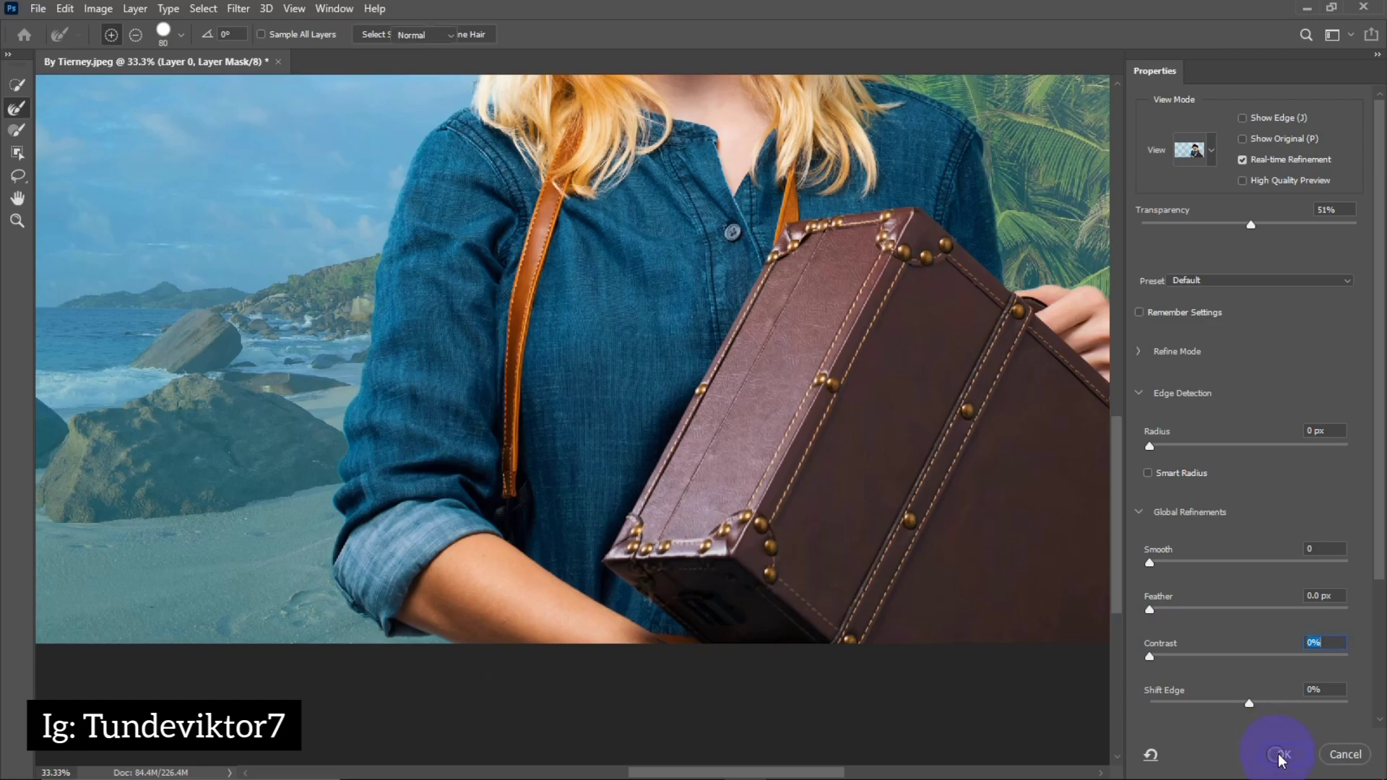
{"action": "left_click", "coordinate": [1280, 756]}
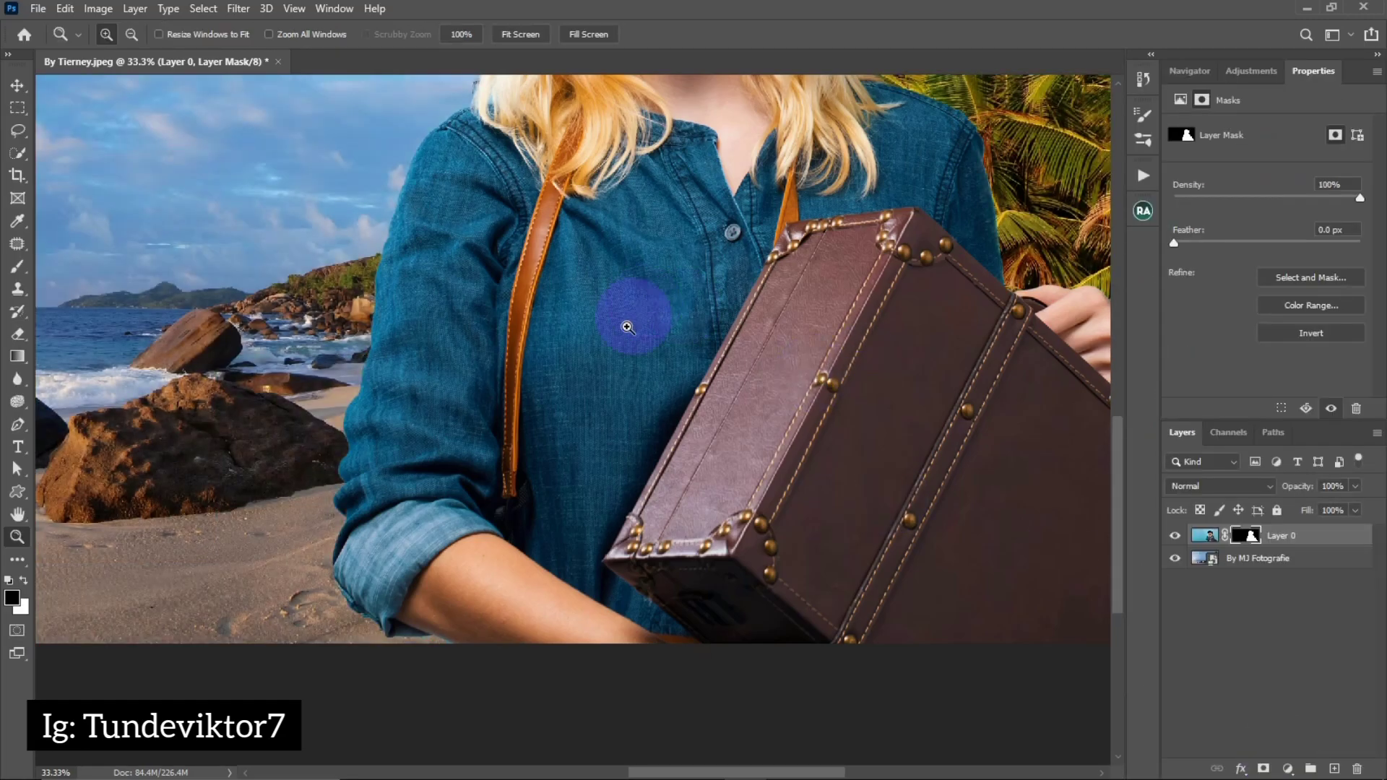
- Examine the woman's cutout against the beach up close, then the full composite
{"action": "left_click", "coordinate": [623, 322], "text": "alt"}
{"action": "left_click", "coordinate": [617, 332], "text": "alt"}
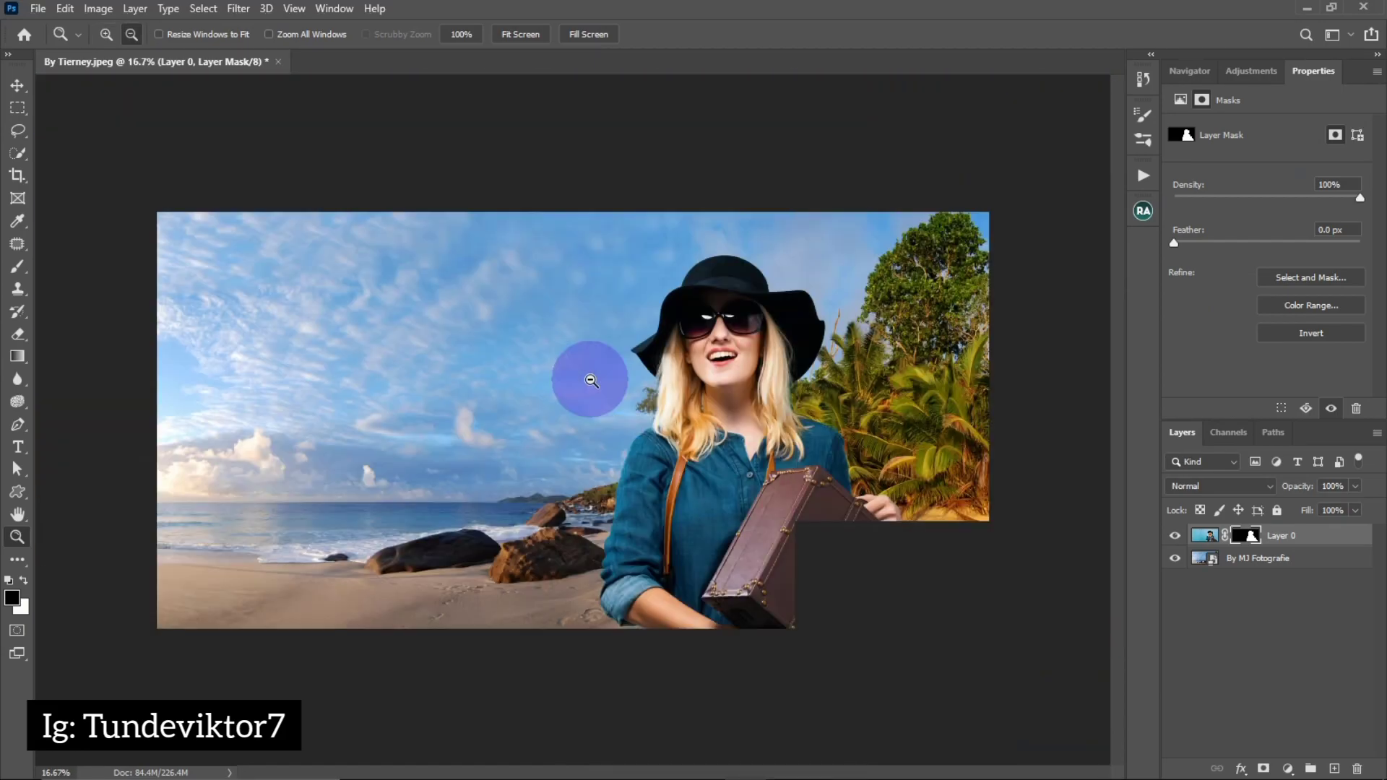
{"action": "left_click", "coordinate": [815, 433]}
{"action": "left_click", "coordinate": [812, 428]}
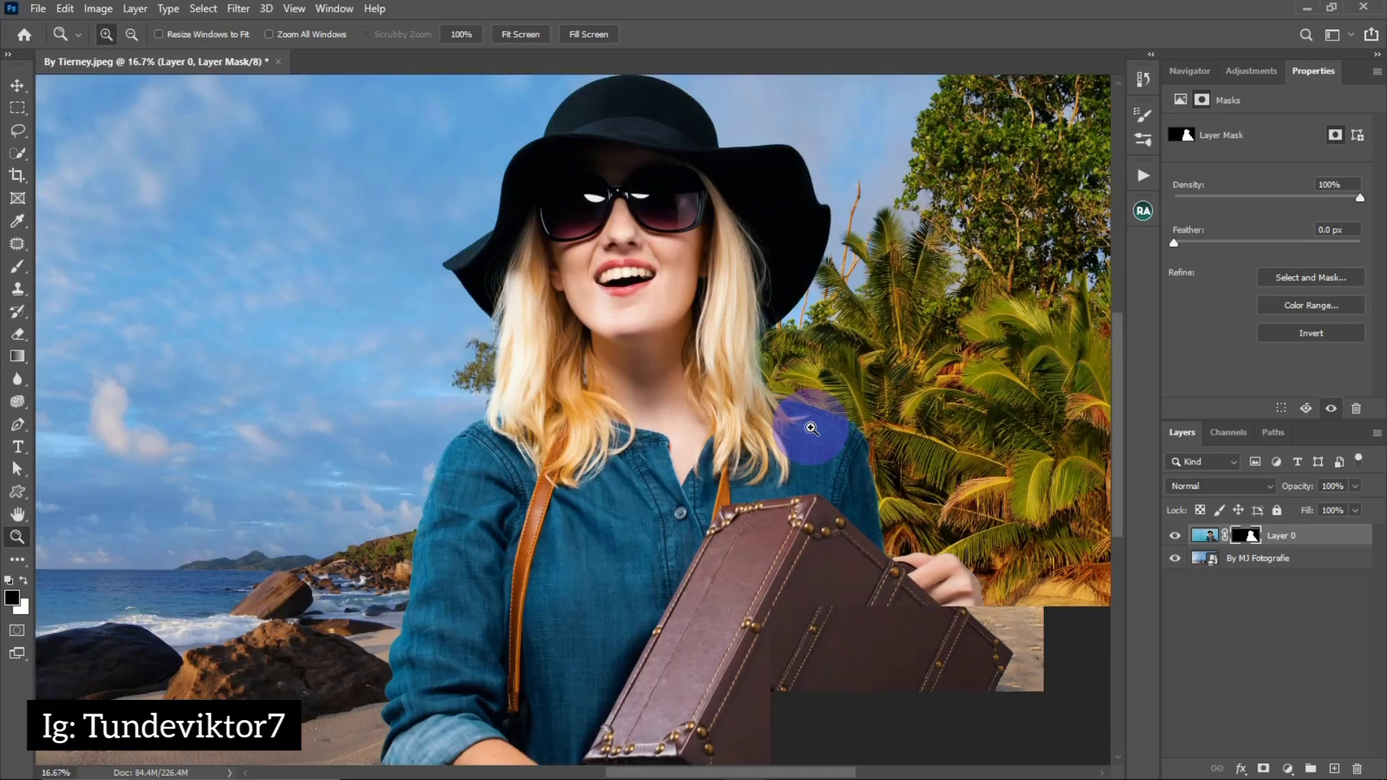
{"action": "left_click", "coordinate": [644, 431], "text": "alt"}
{"action": "left_click", "coordinate": [635, 432]}
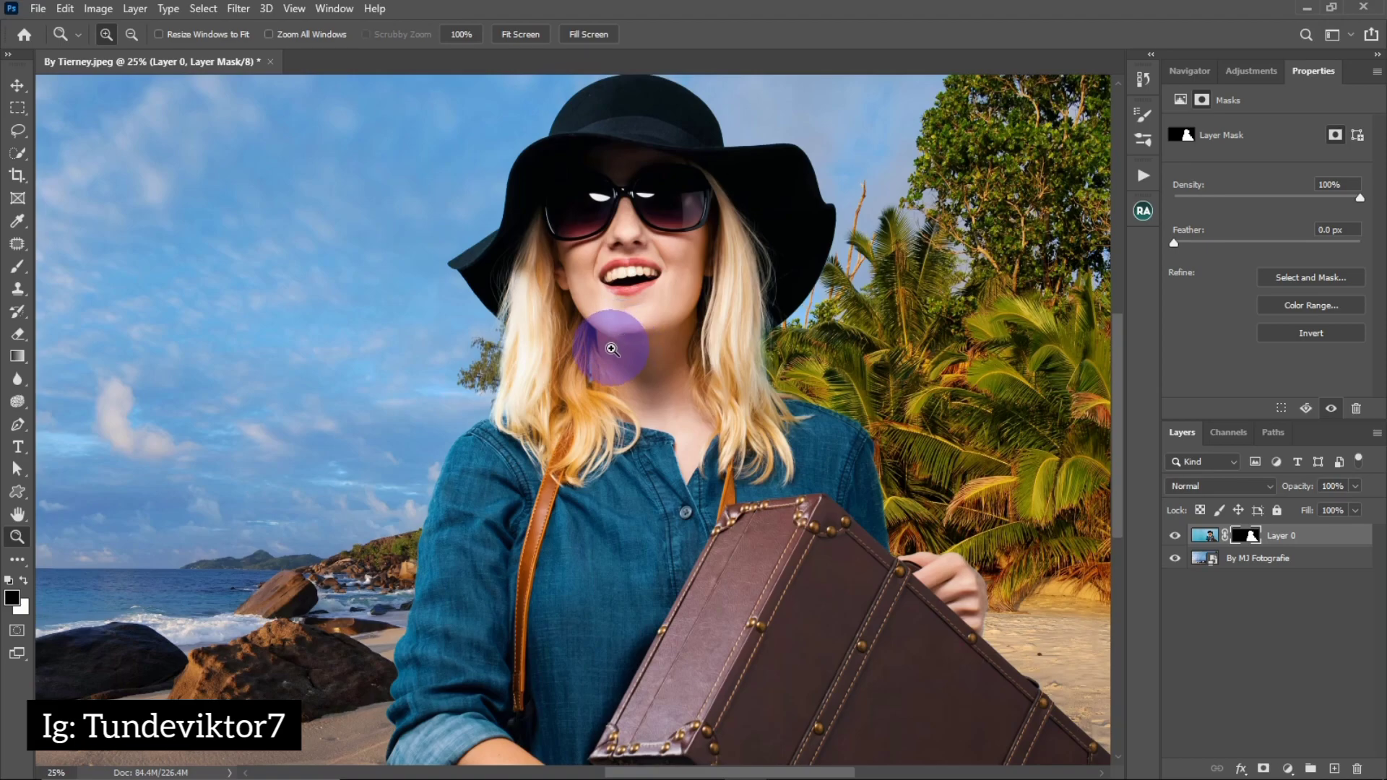
{"action": "left_click", "coordinate": [616, 355], "text": "alt"}
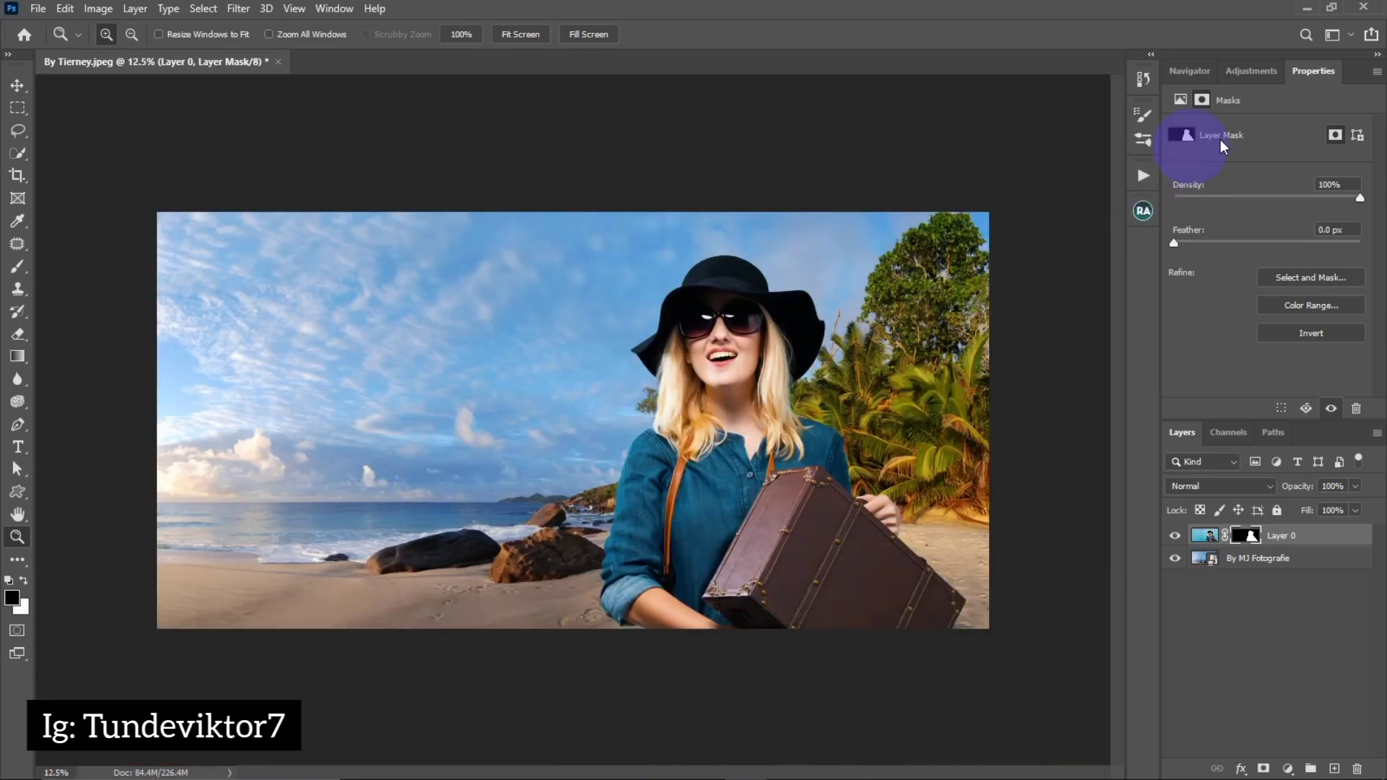
- Add a Curves adjustment layer above the woman's layer with the Darker (RGB) preset
{"action": "left_click", "coordinate": [1250, 71]}
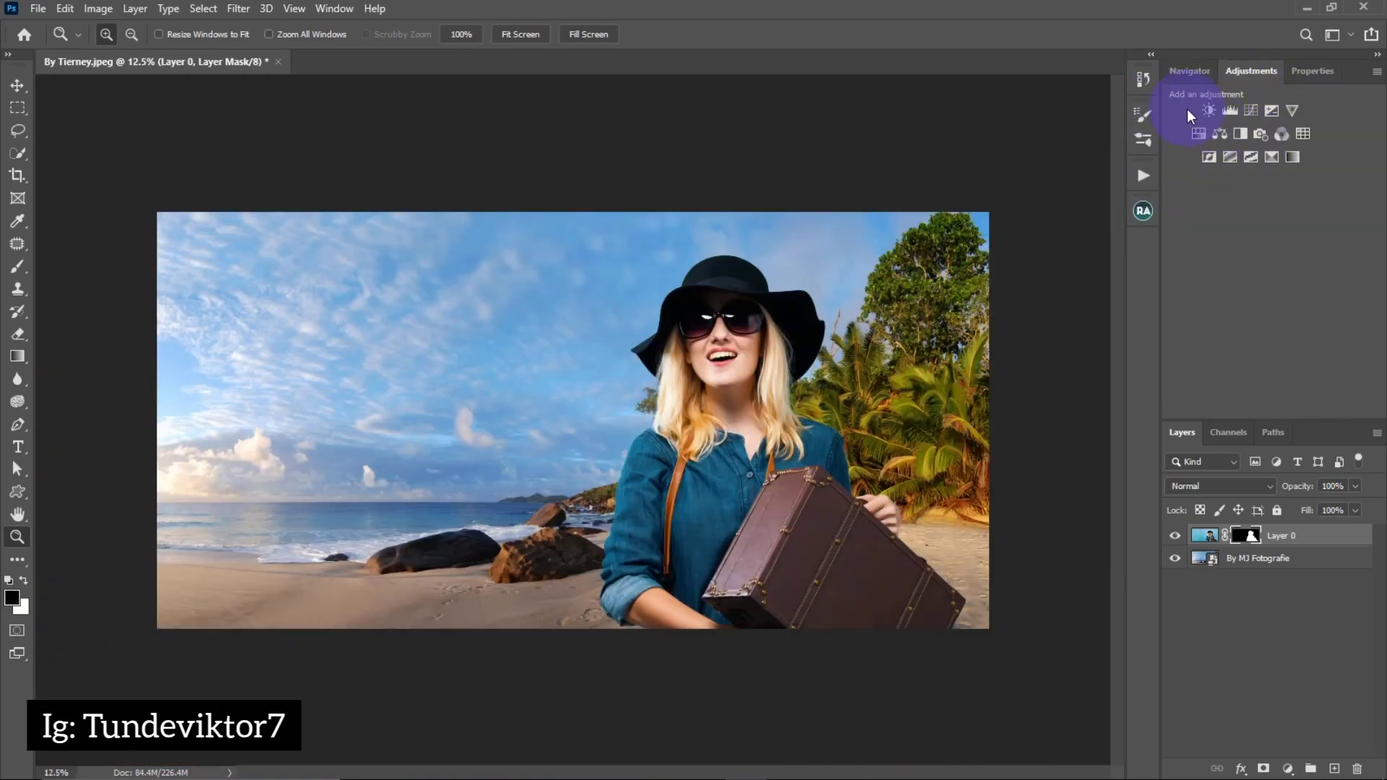
{"action": "left_click", "coordinate": [1251, 112]}
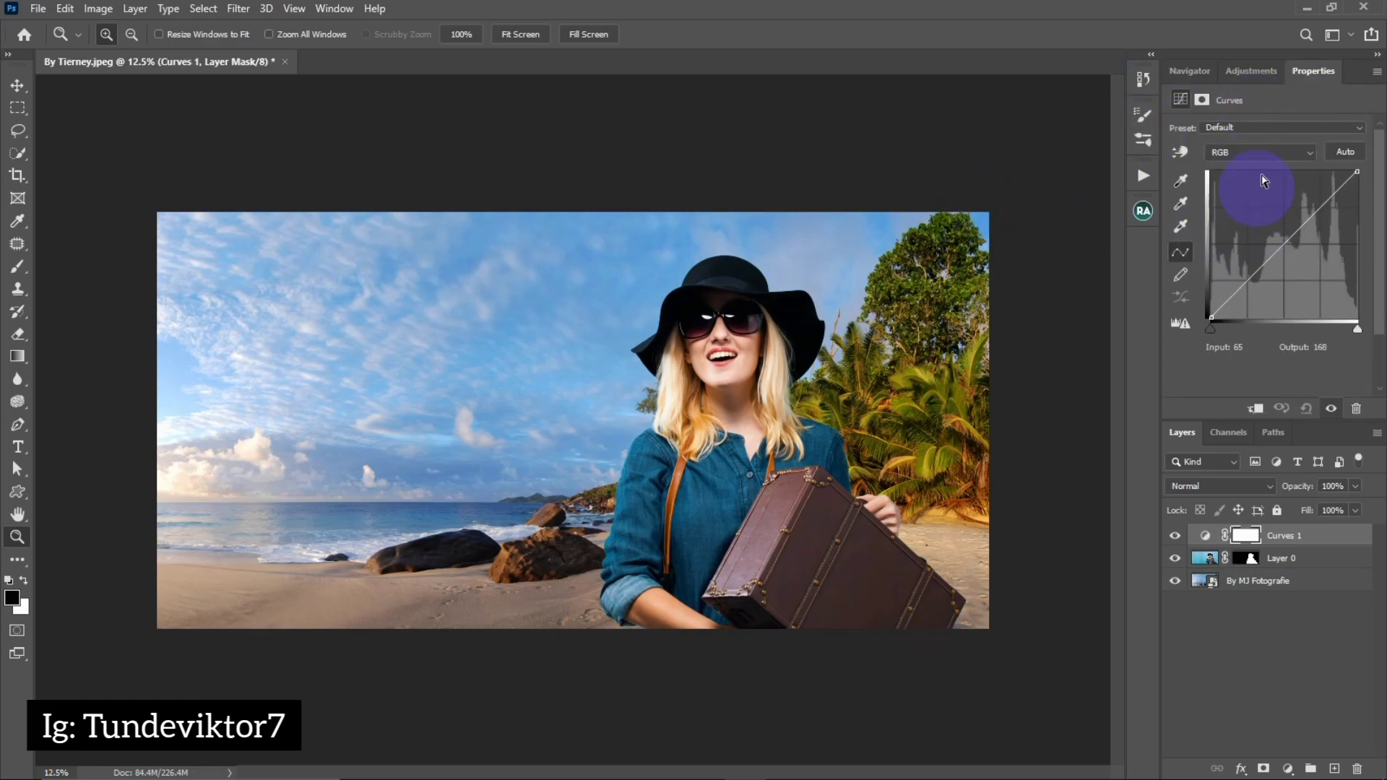
{"action": "left_click", "coordinate": [1242, 152]}
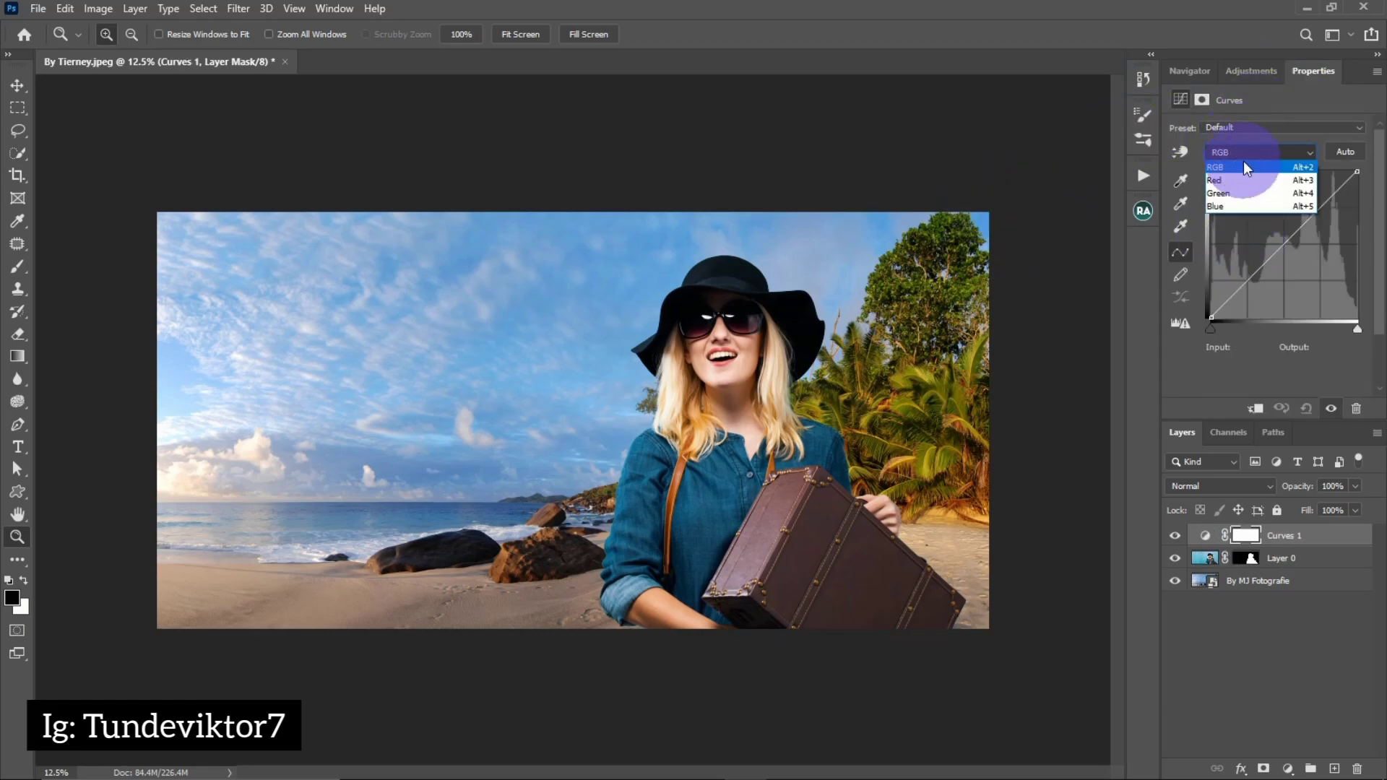
{"action": "left_click", "coordinate": [1243, 156]}
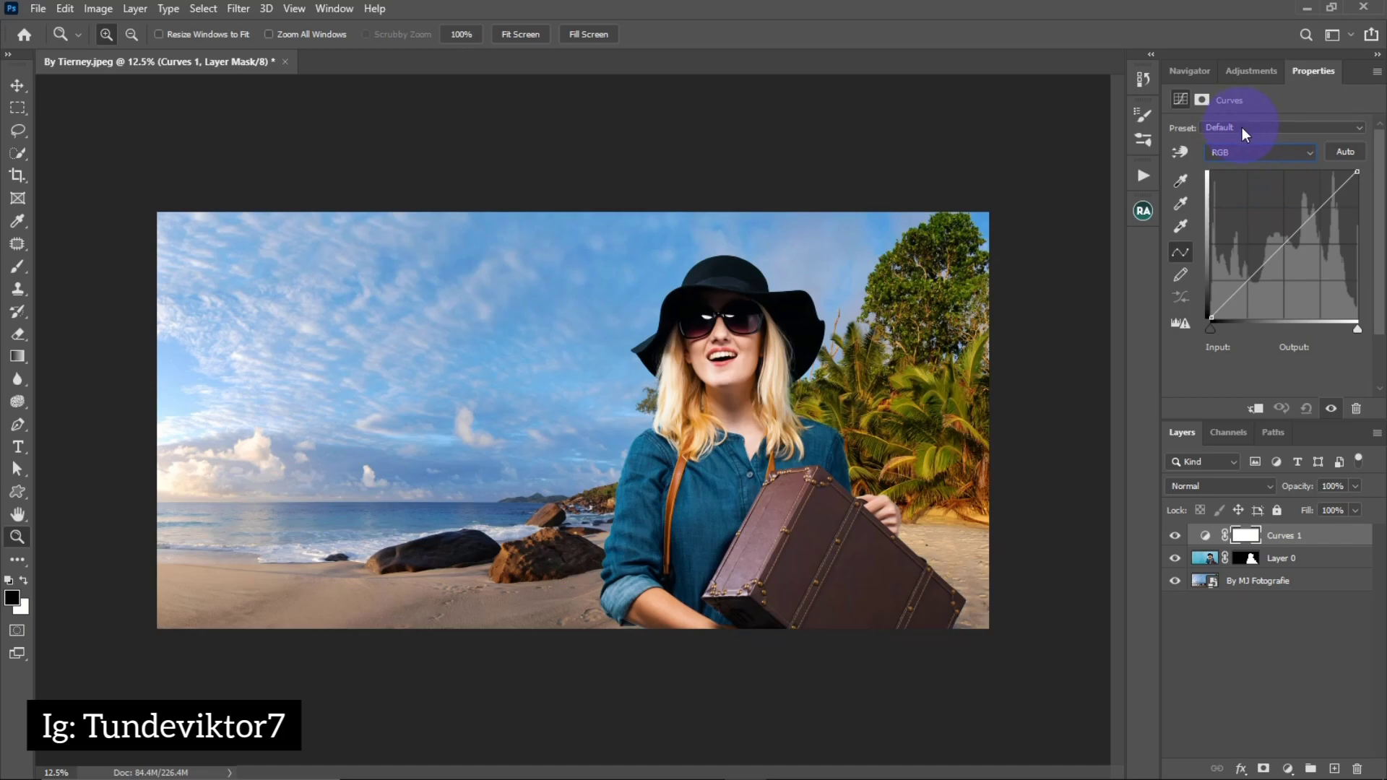
{"action": "left_click", "coordinate": [1242, 127]}
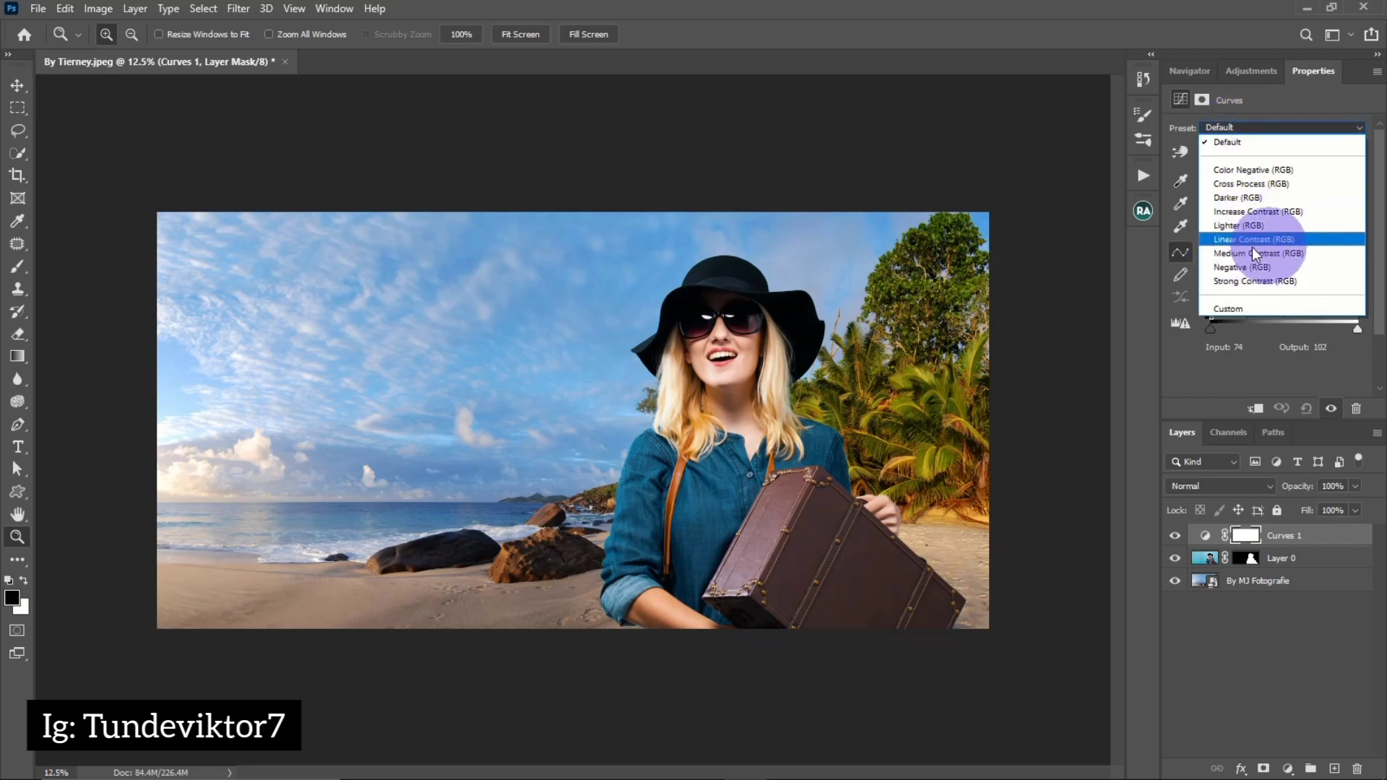
{"action": "left_click", "coordinate": [1245, 198]}
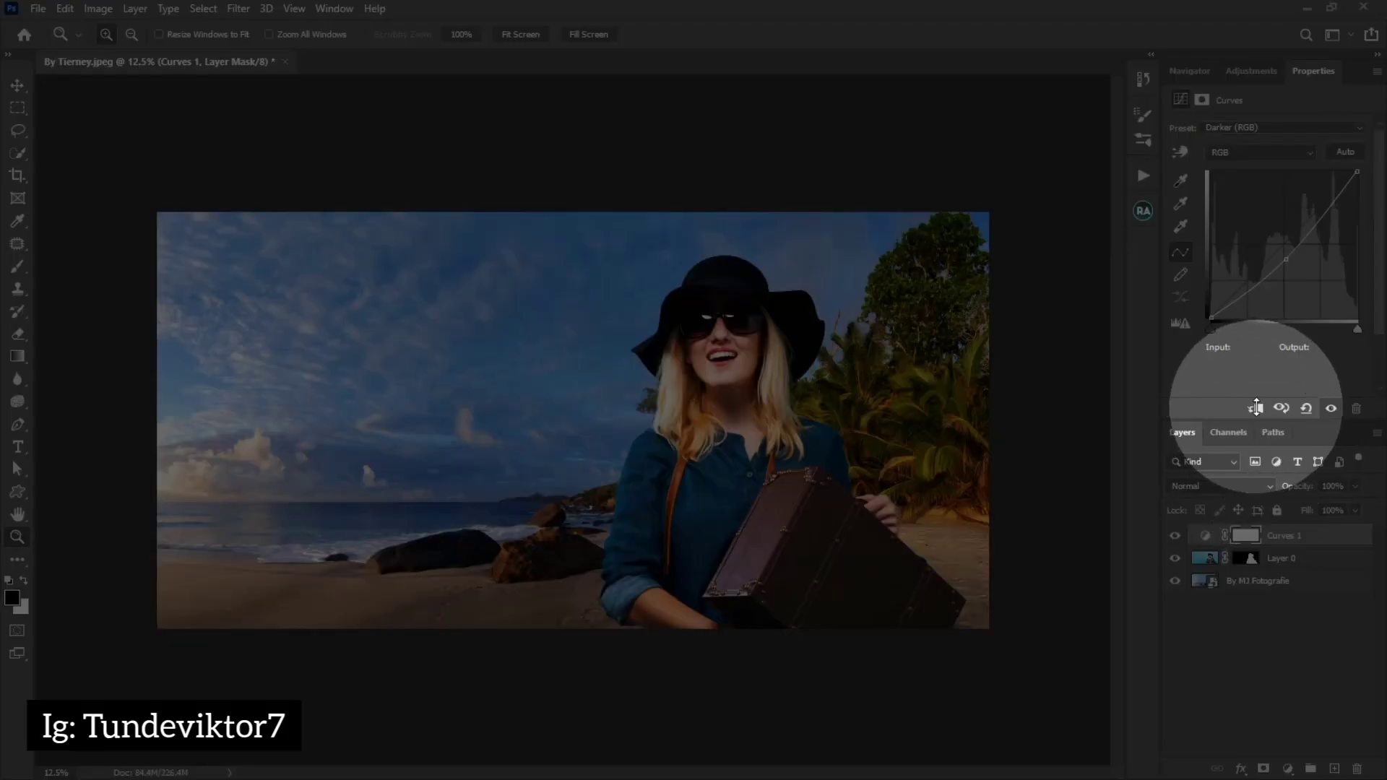
- Clip the Curves adjustment to the woman's layer, compare with and without it, and set its opacity to 34%
{"action": "left_click", "coordinate": [1257, 408]}
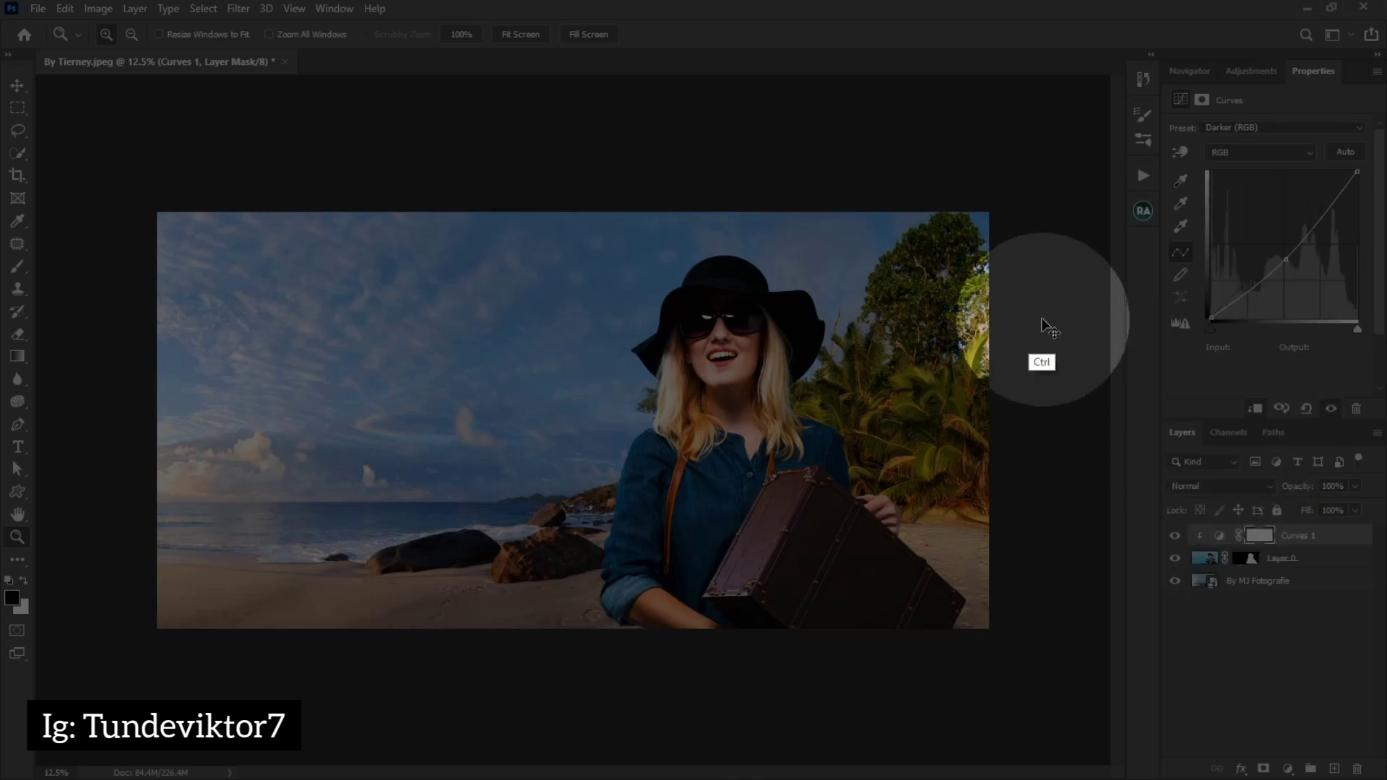
{"action": "key", "text": "ctrl"}
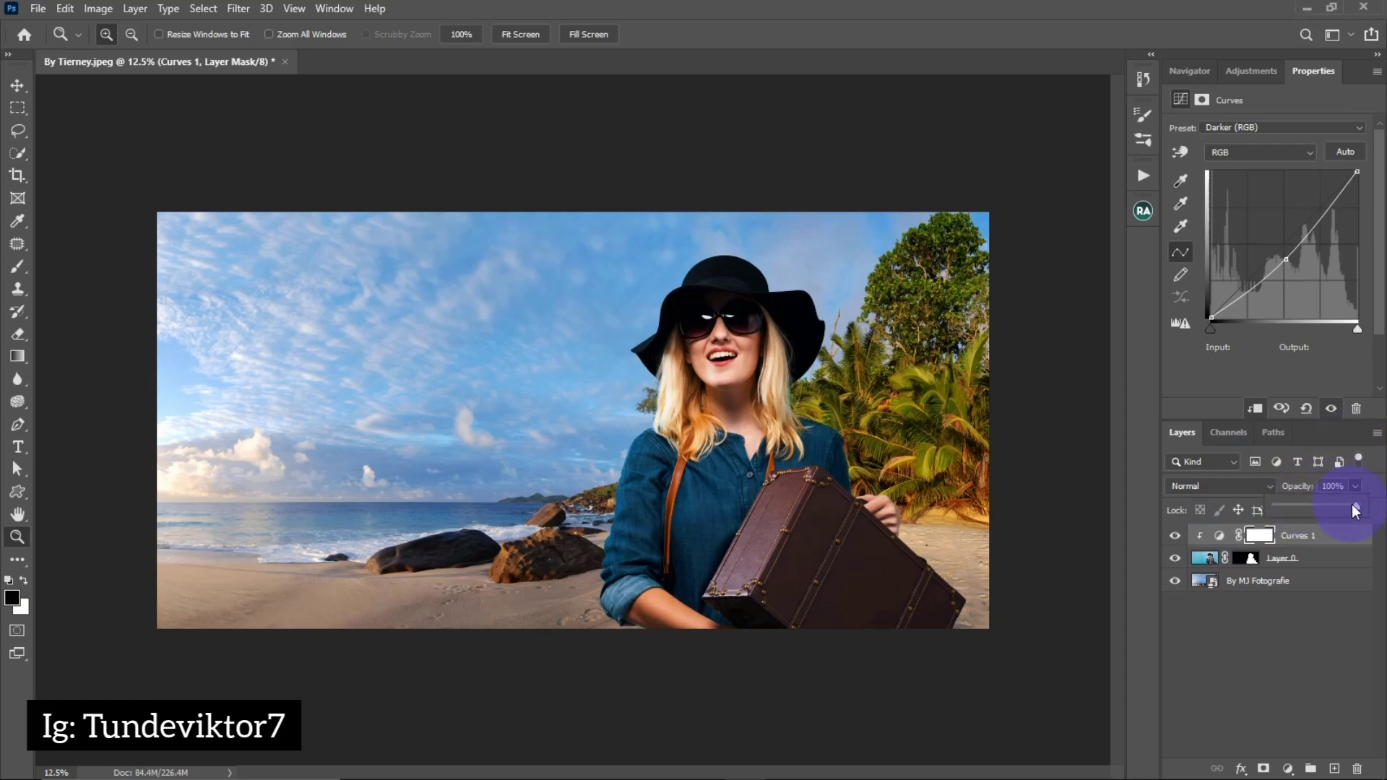
{"action": "left_click", "coordinate": [1175, 535]}
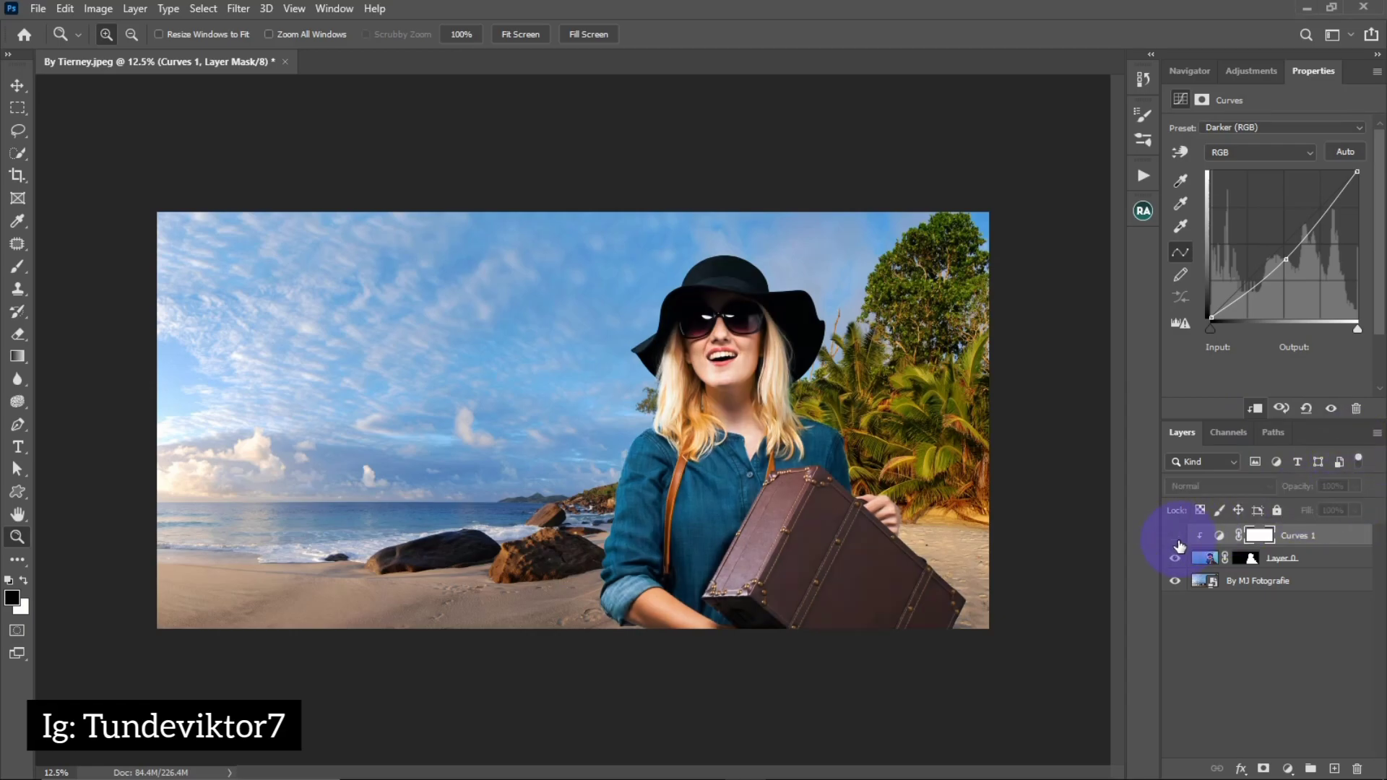
{"action": "left_click", "coordinate": [1175, 537]}
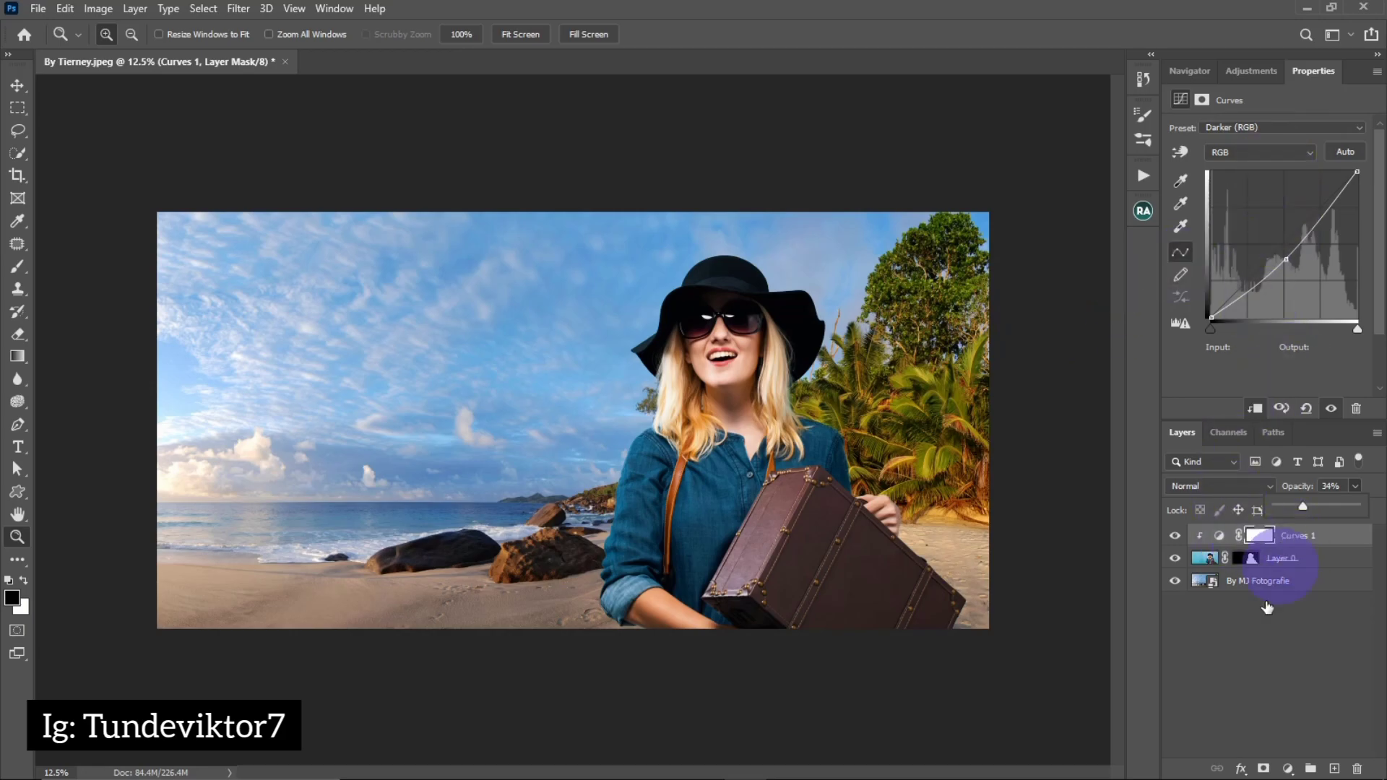
- Add a second Curves adjustment layer above the first one and clip it to the woman's layer
{"action": "left_click", "coordinate": [1251, 71]}
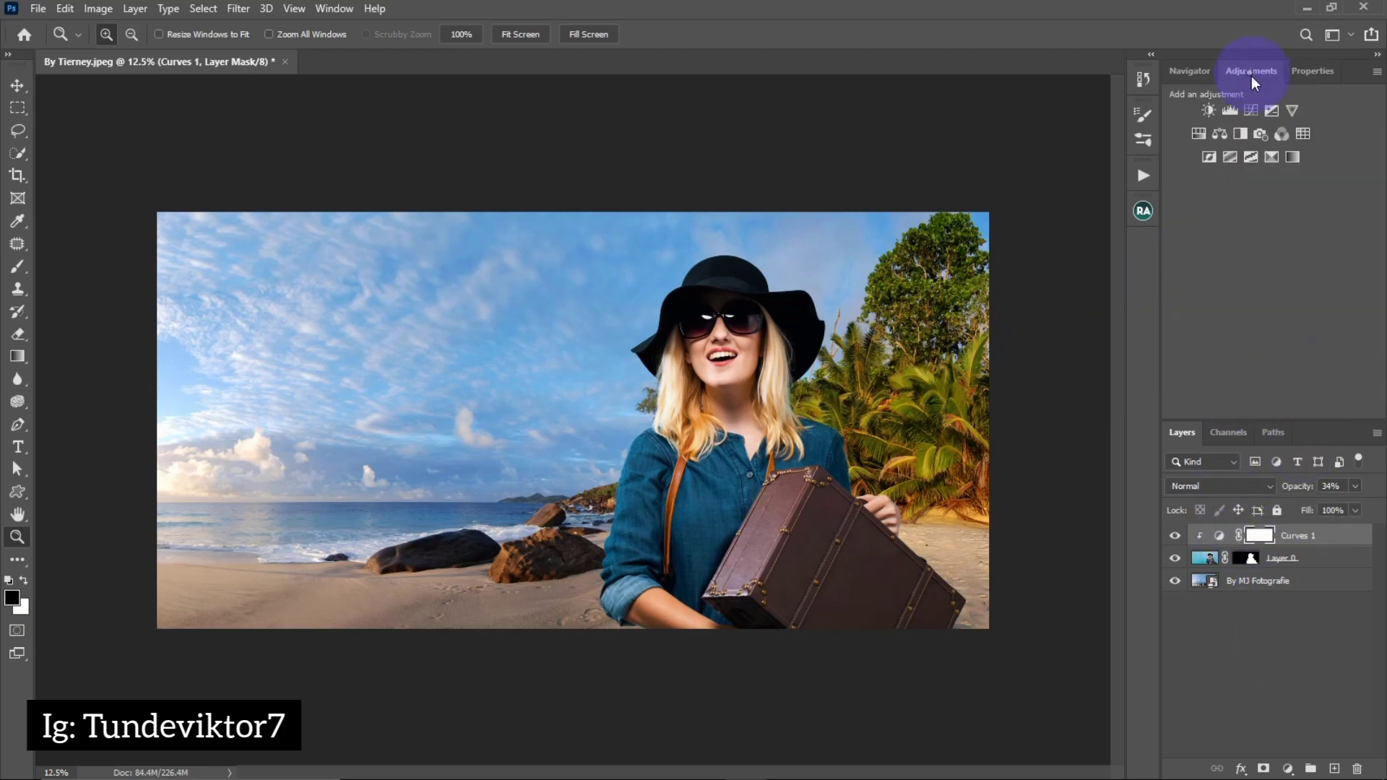
{"action": "left_click", "coordinate": [1251, 110]}
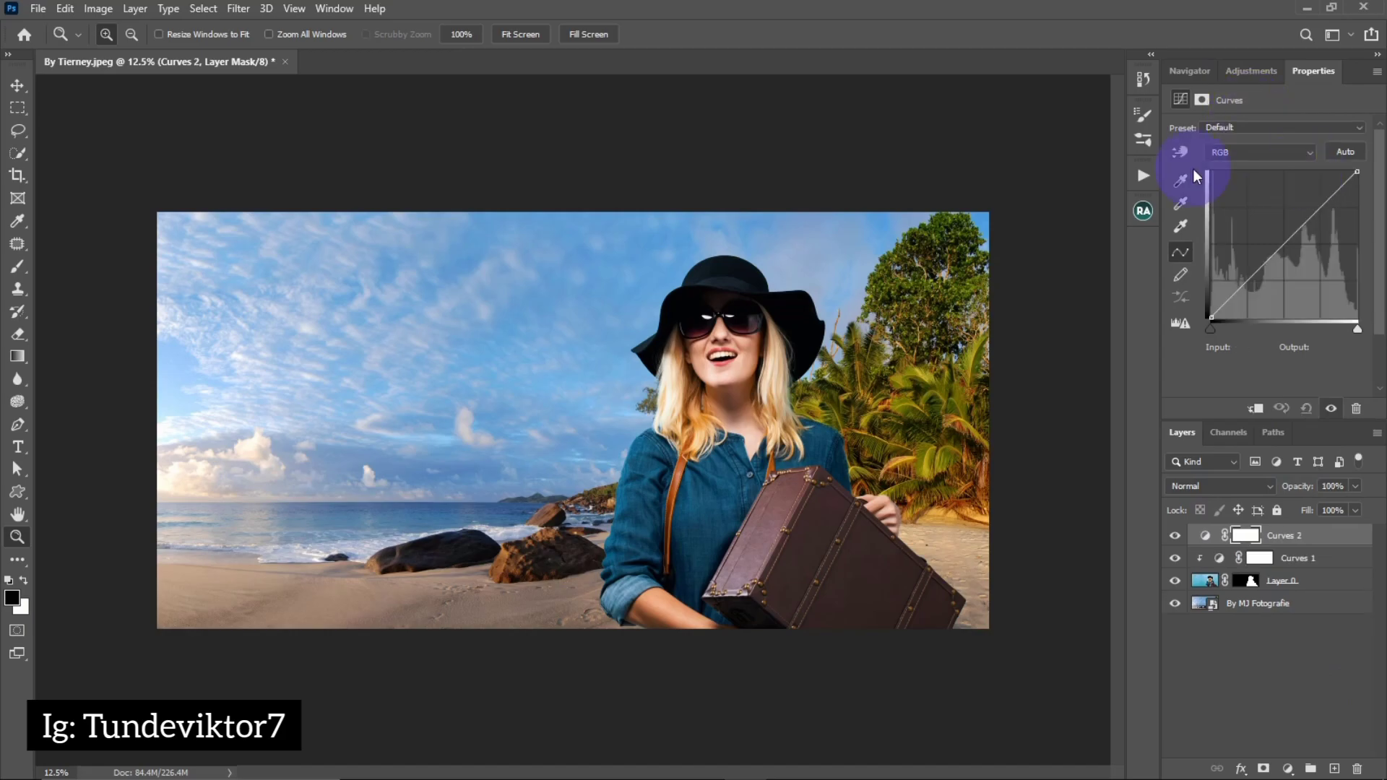
{"action": "left_click", "coordinate": [1253, 412]}
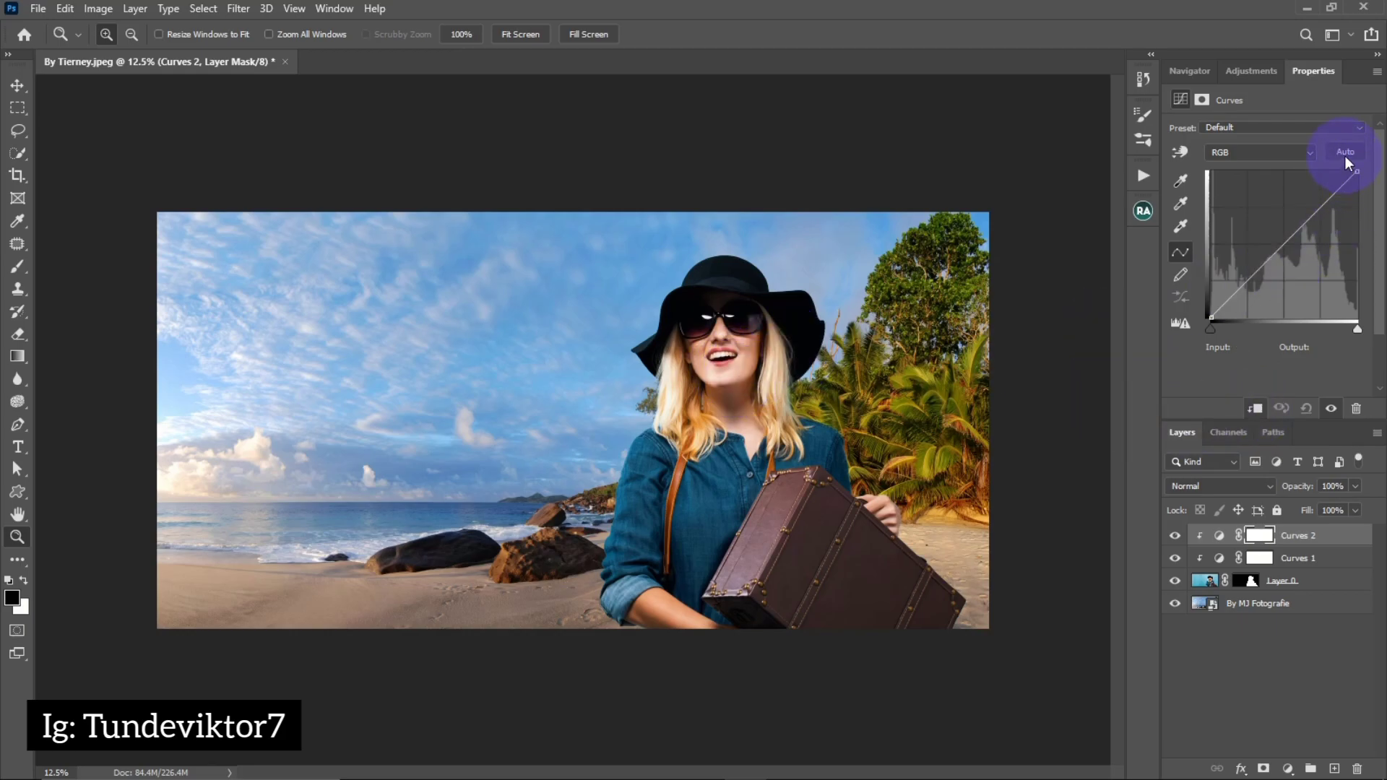
{"action": "key", "text": "alt"}
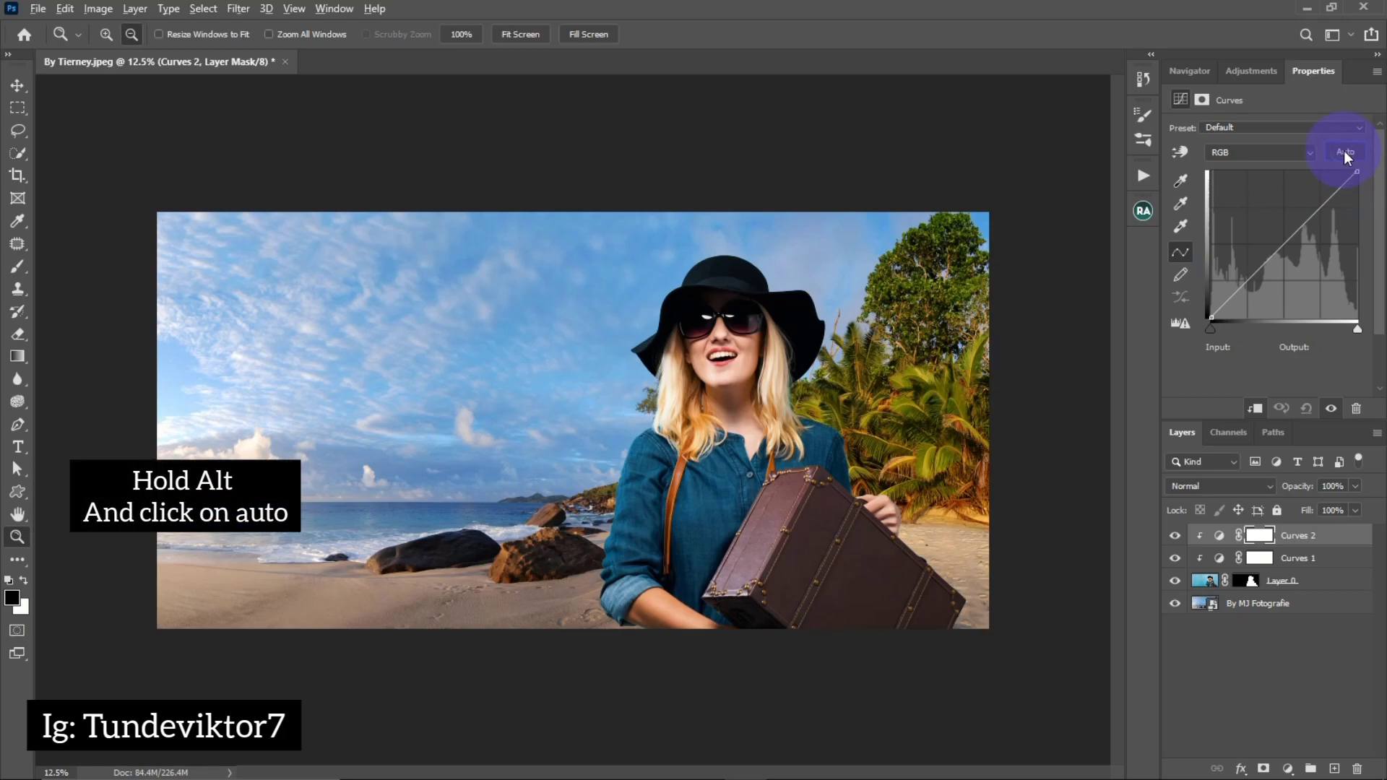
{"action": "left_click", "coordinate": [1343, 150], "text": "alt"}
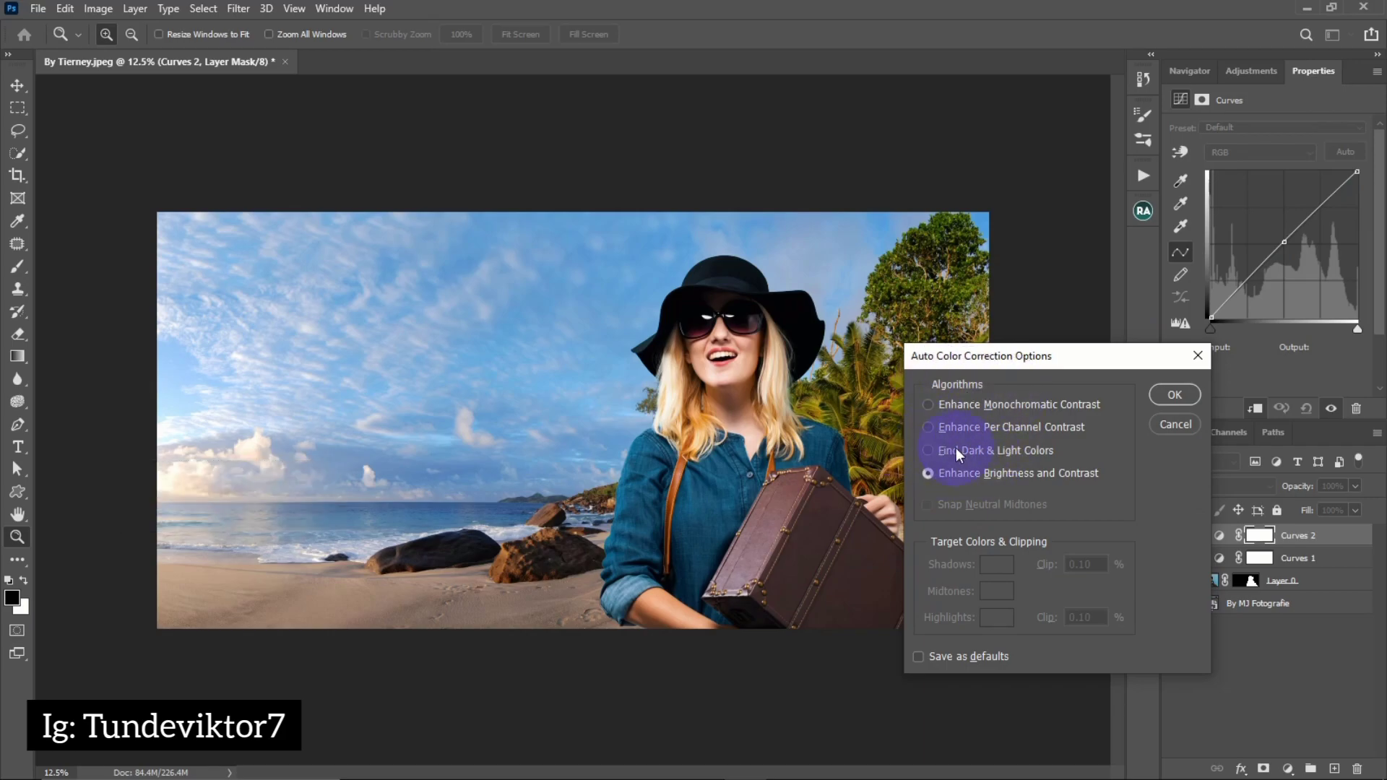
{"action": "left_click", "coordinate": [929, 404]}
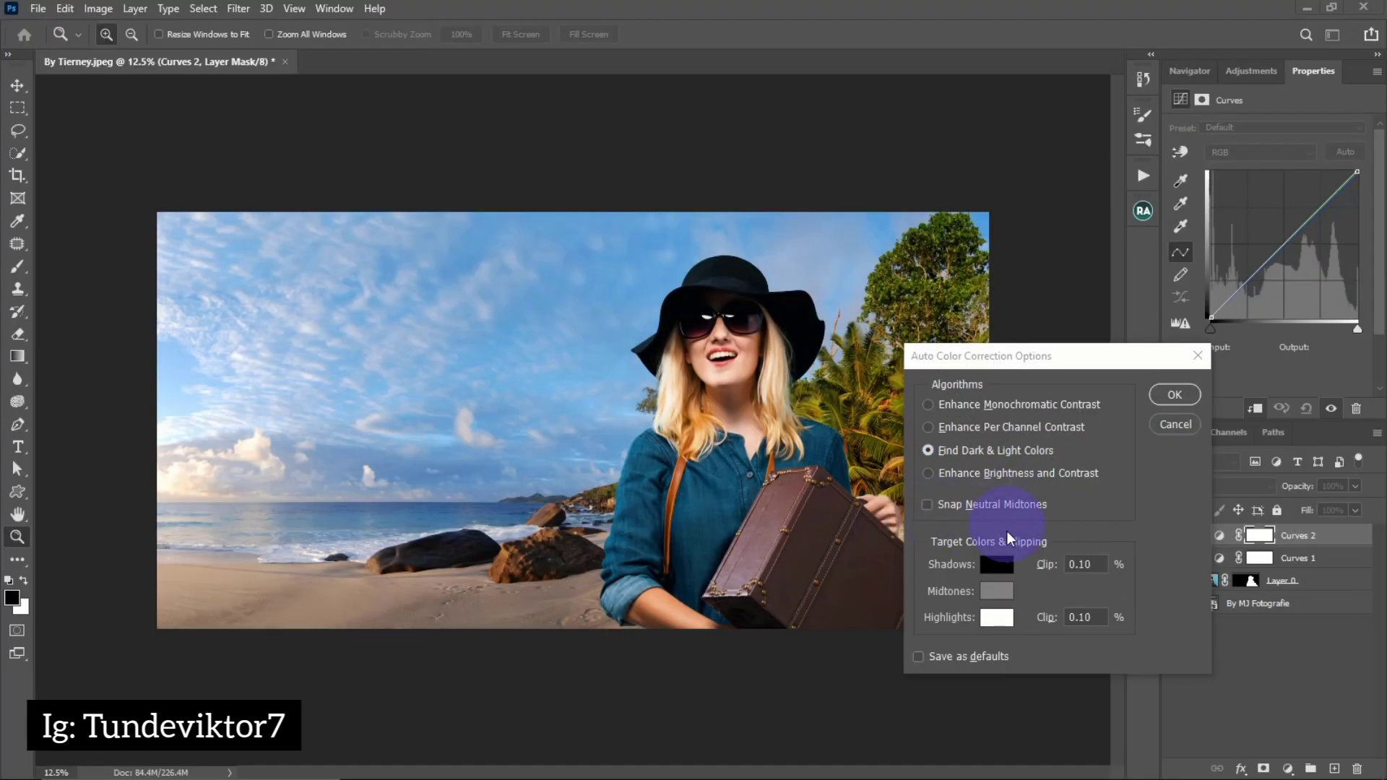
{"action": "left_click", "coordinate": [996, 566]}
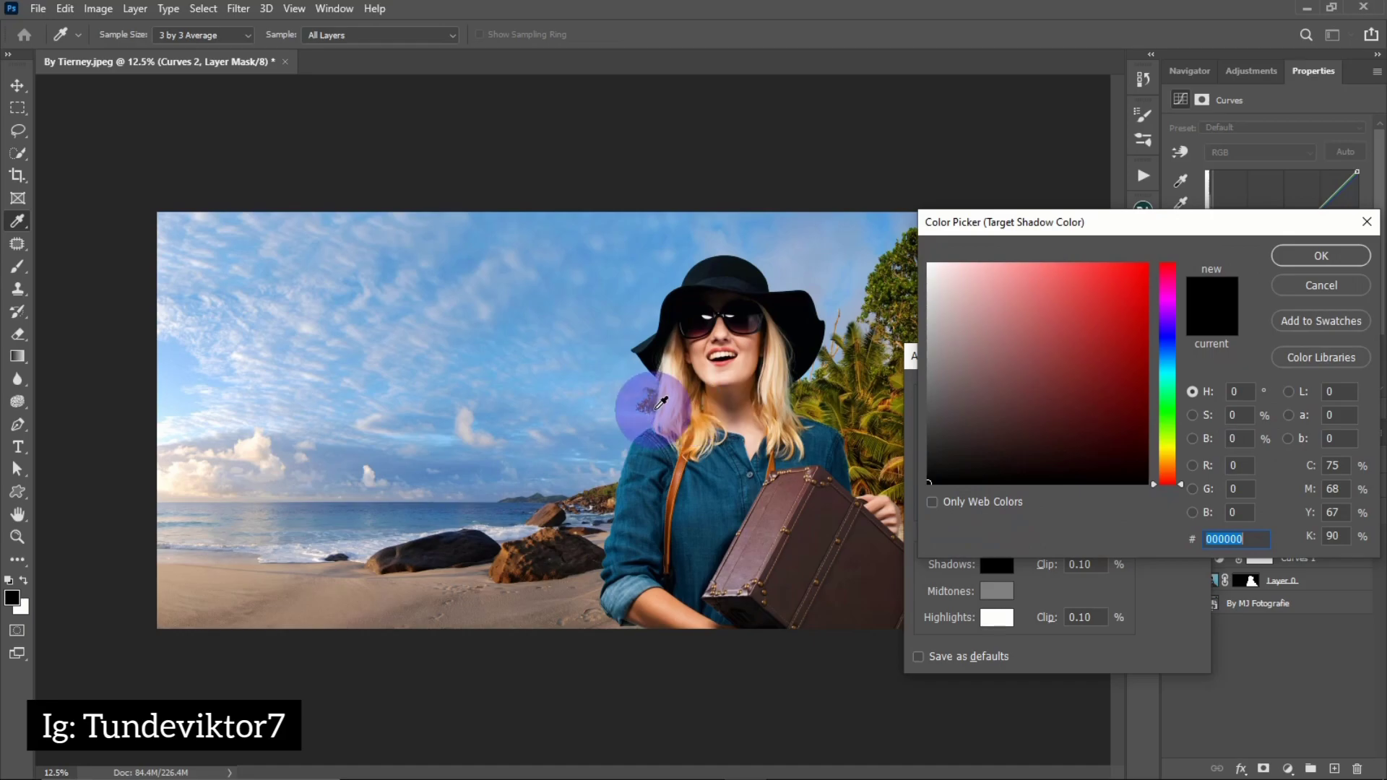
{"action": "left_click", "coordinate": [442, 548]}
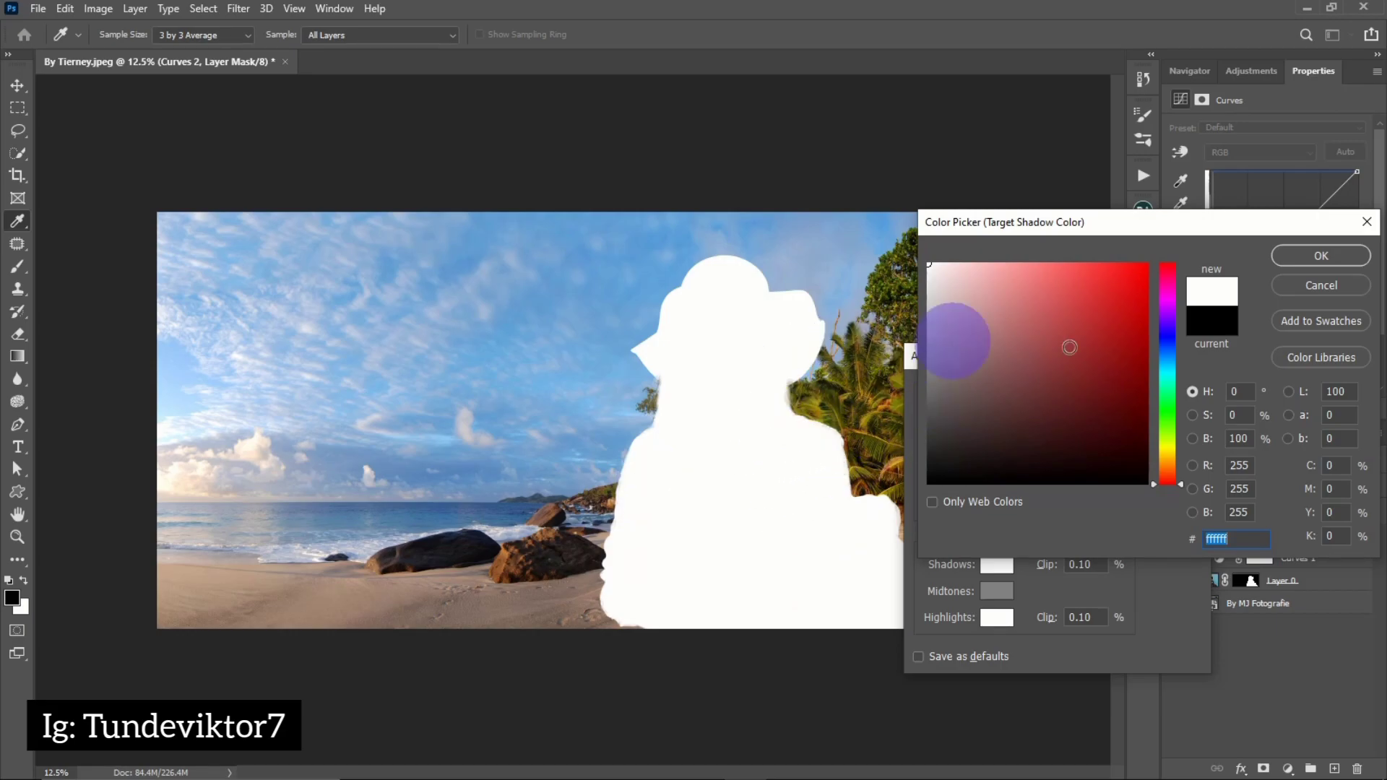
{"action": "left_click", "coordinate": [1321, 286]}
{"action": "key", "text": "z"}
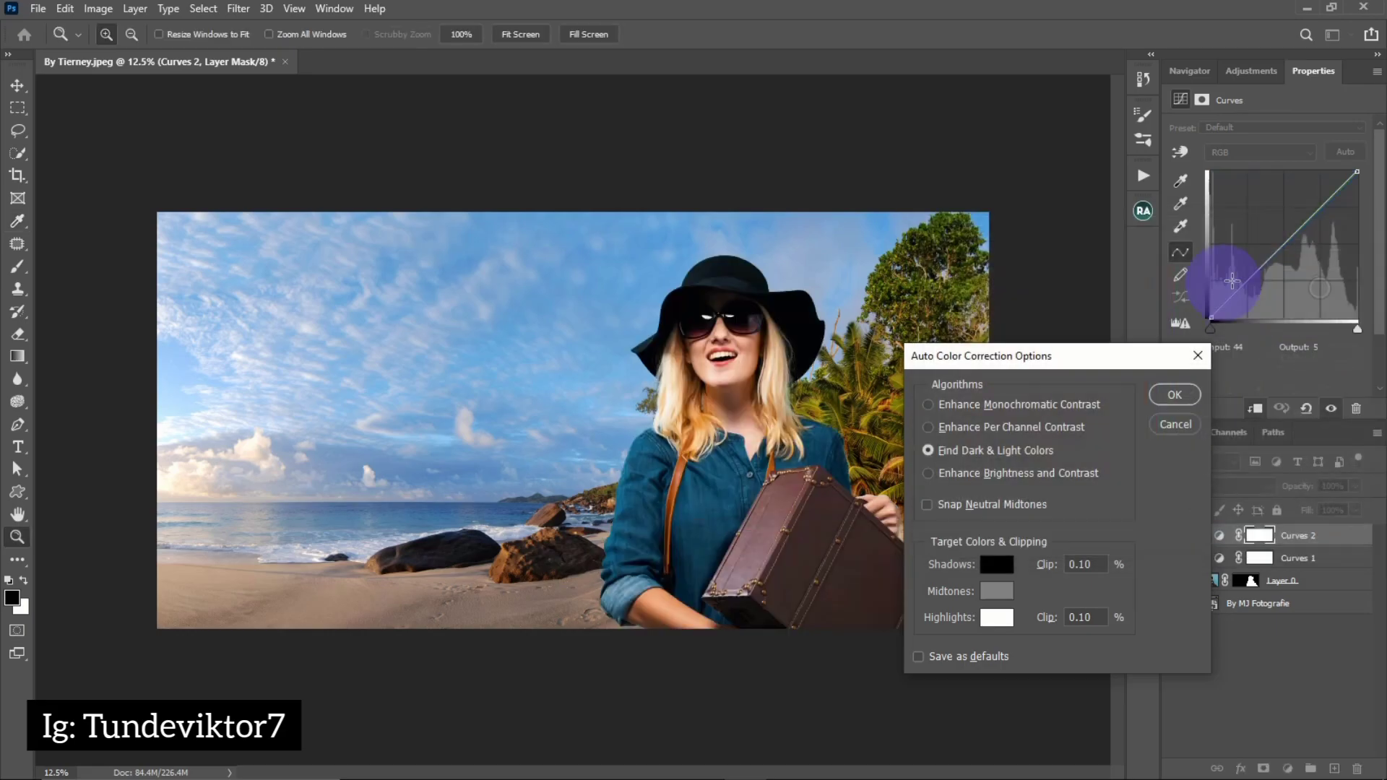
{"action": "left_click", "coordinate": [1197, 357]}
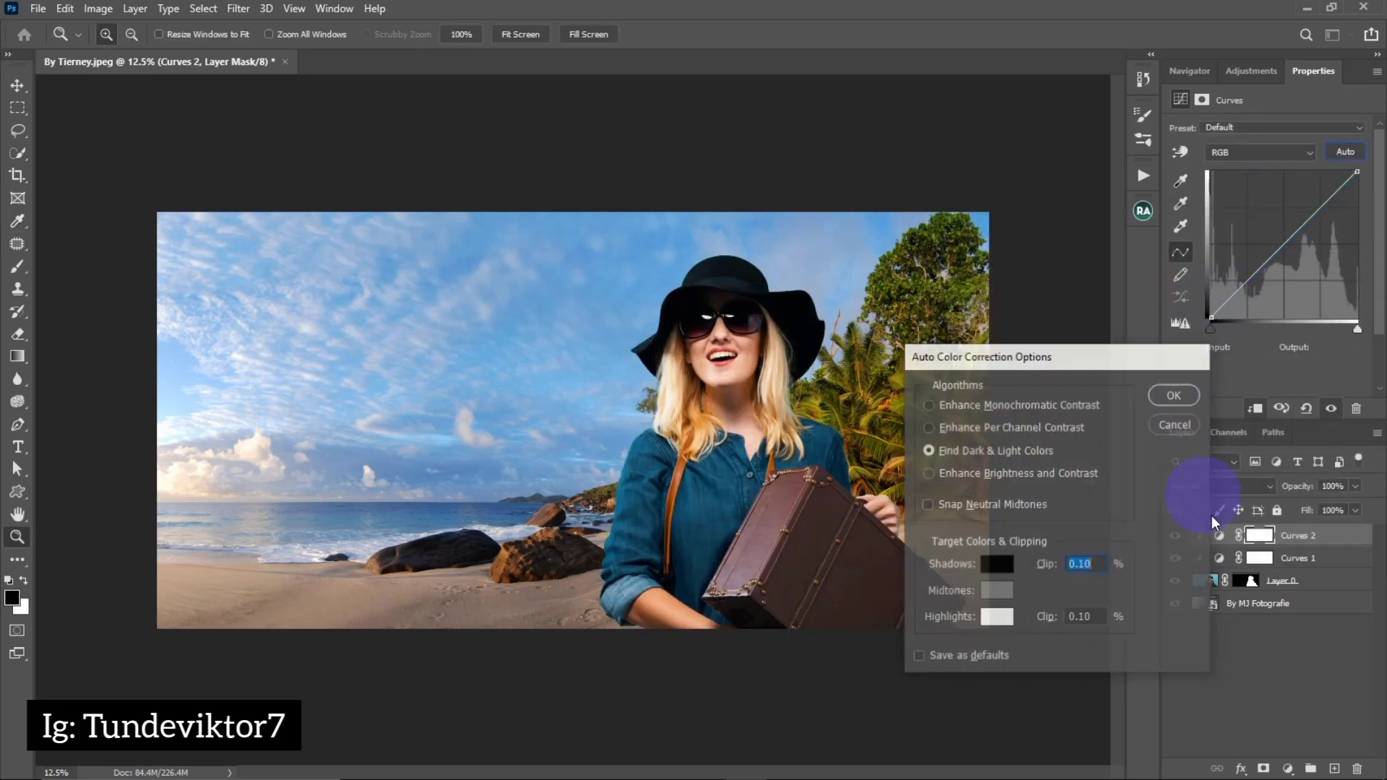
- Make the second Curves layer's adjustment active instead of its layer mask
{"action": "left_click", "coordinate": [1258, 541]}
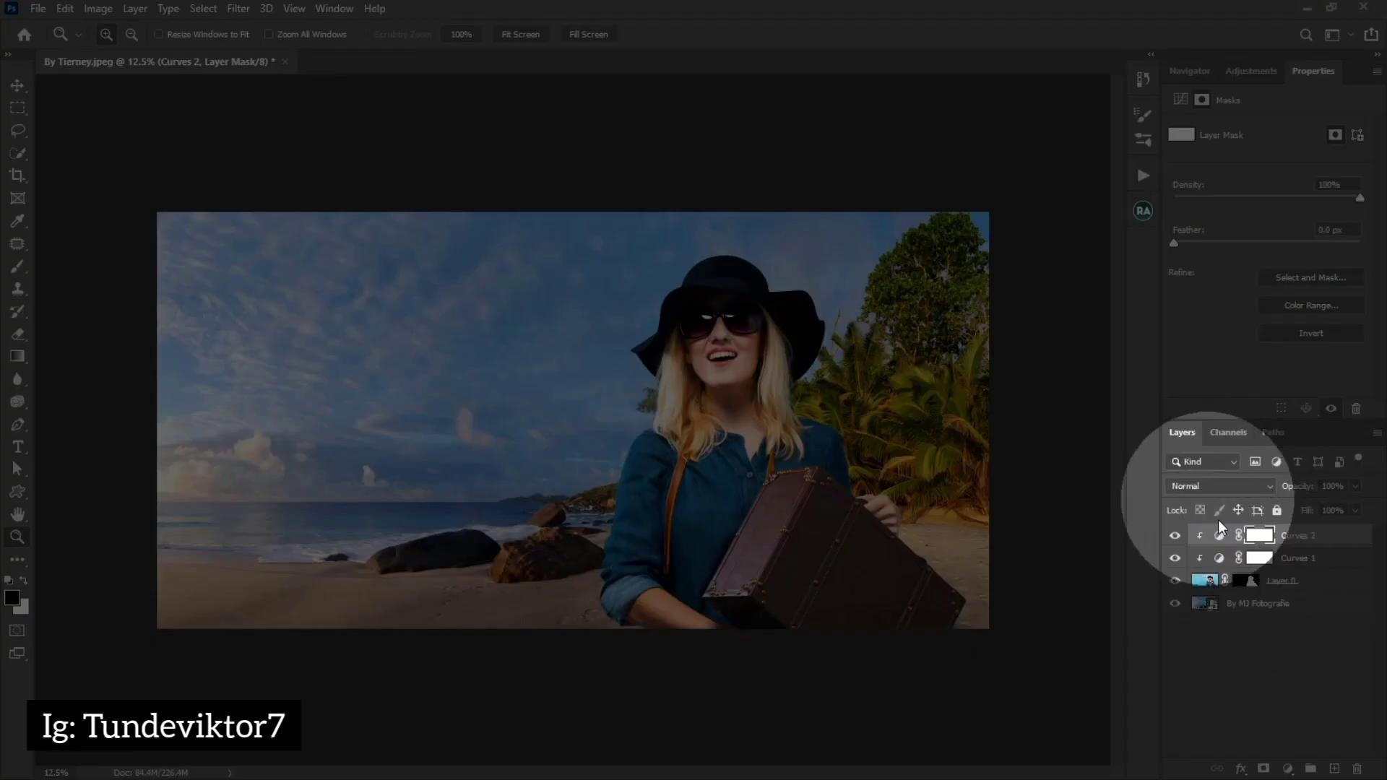
{"action": "left_click", "coordinate": [1218, 537]}
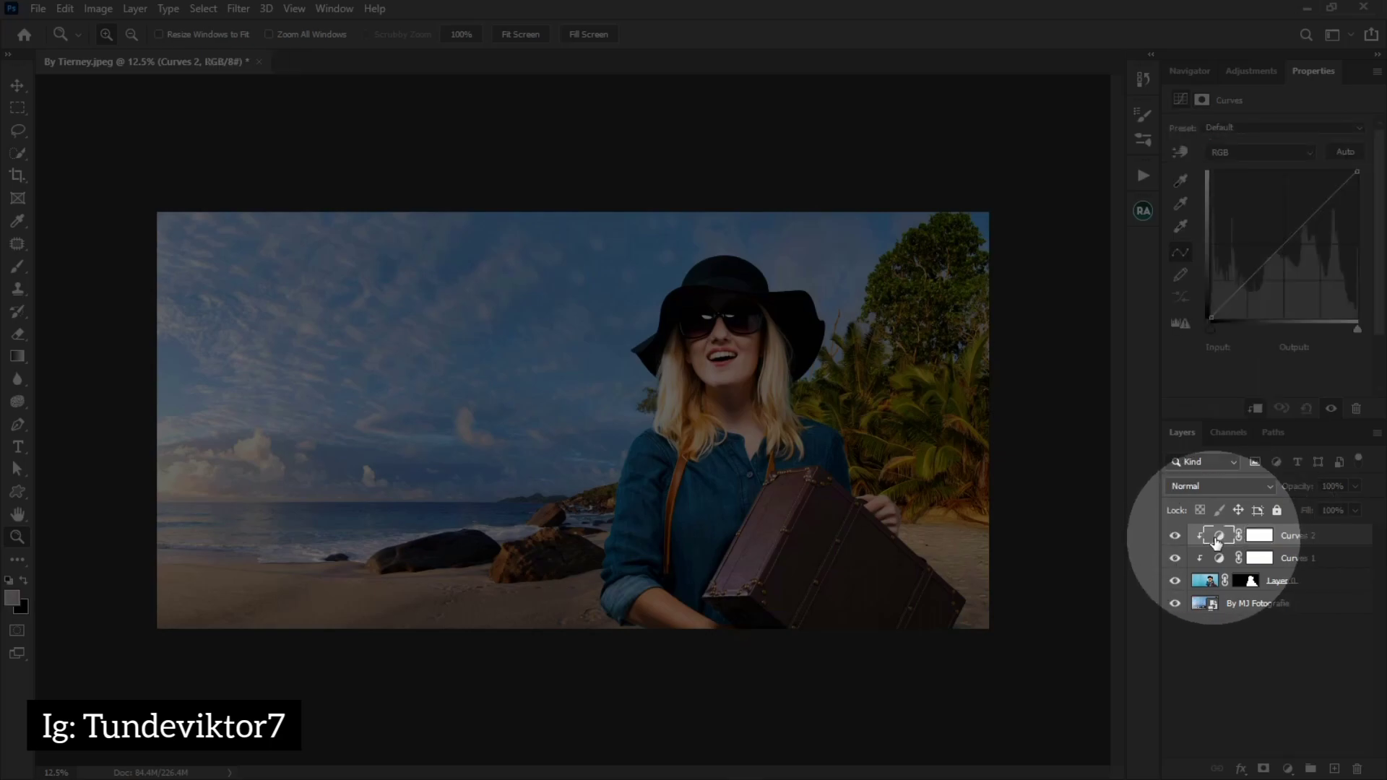
{"action": "double_click", "coordinate": [1217, 535]}
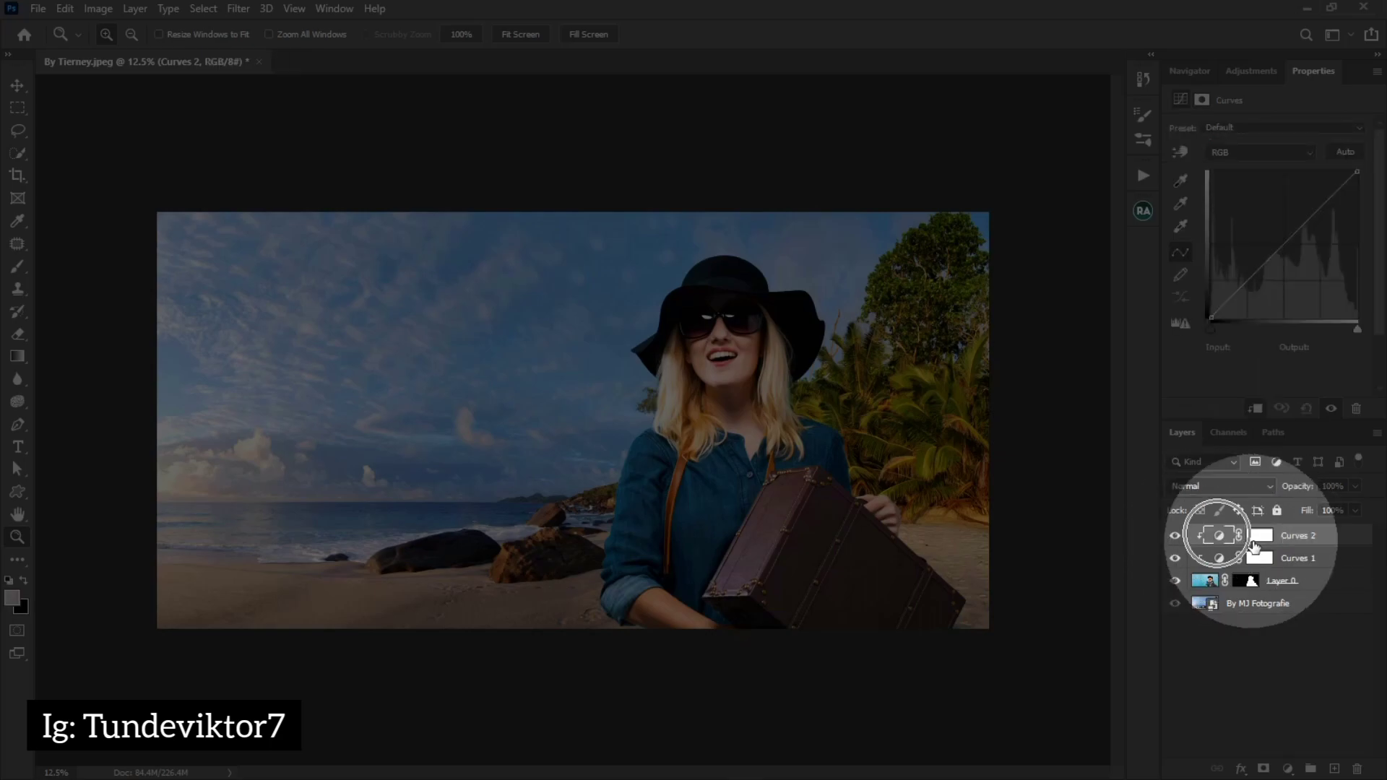
{"action": "left_click", "coordinate": [1255, 539]}
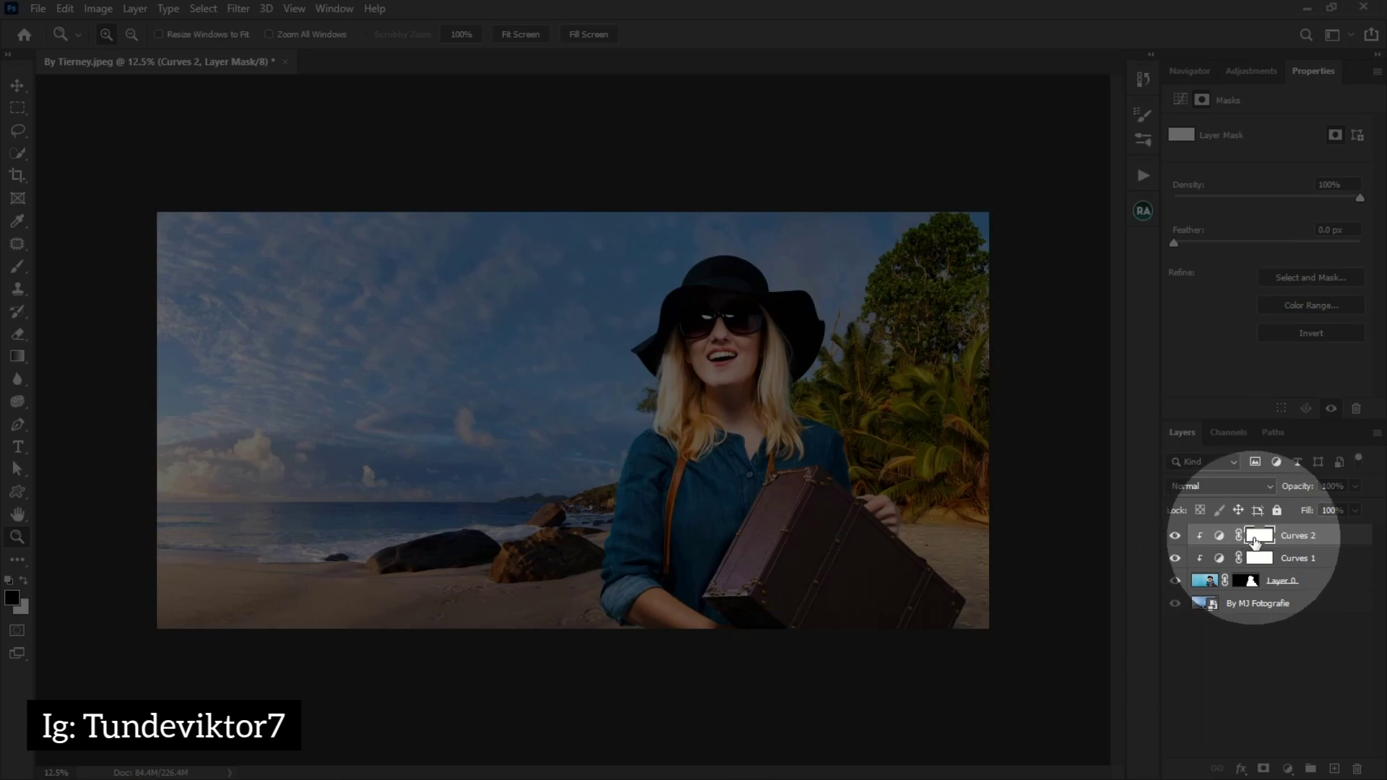
{"action": "left_click", "coordinate": [1255, 538]}
{"action": "left_click", "coordinate": [1256, 538]}
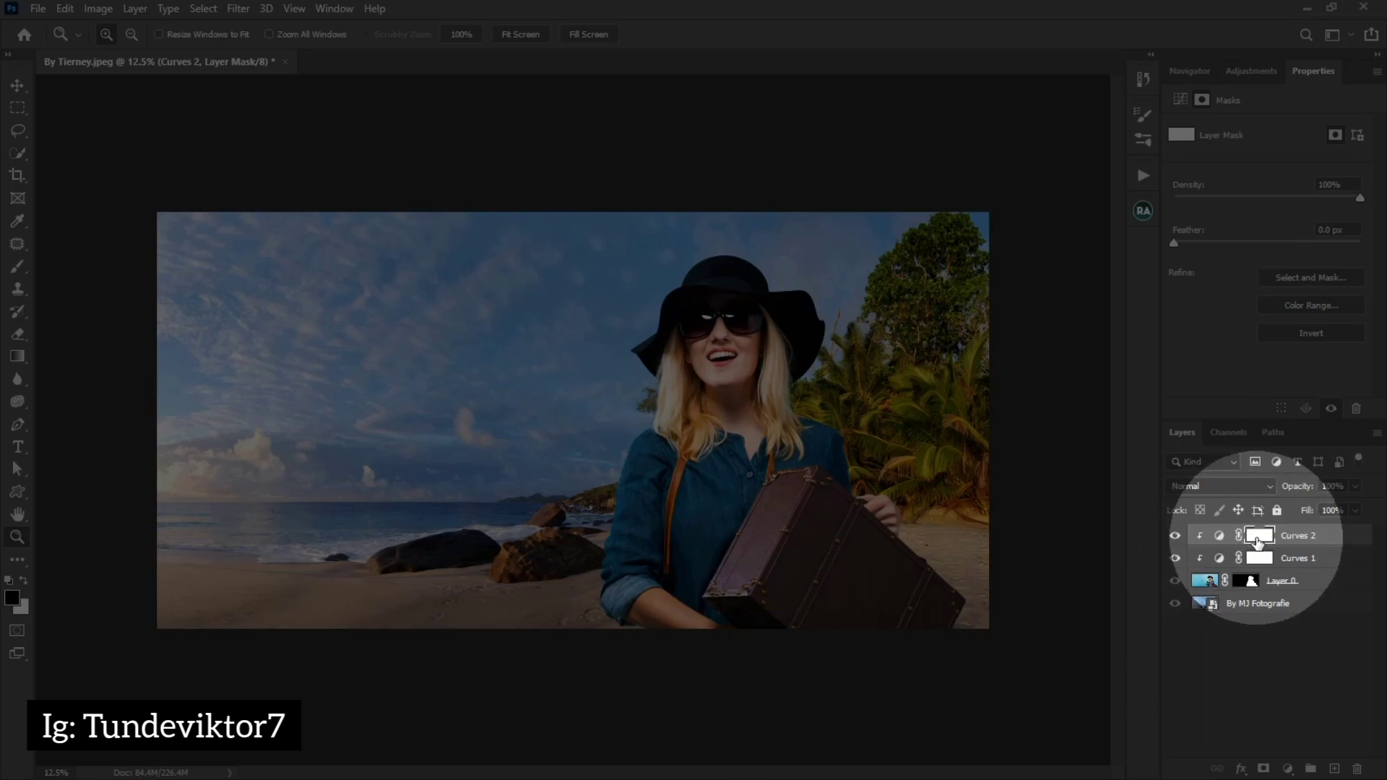
{"action": "left_click", "coordinate": [1221, 537]}
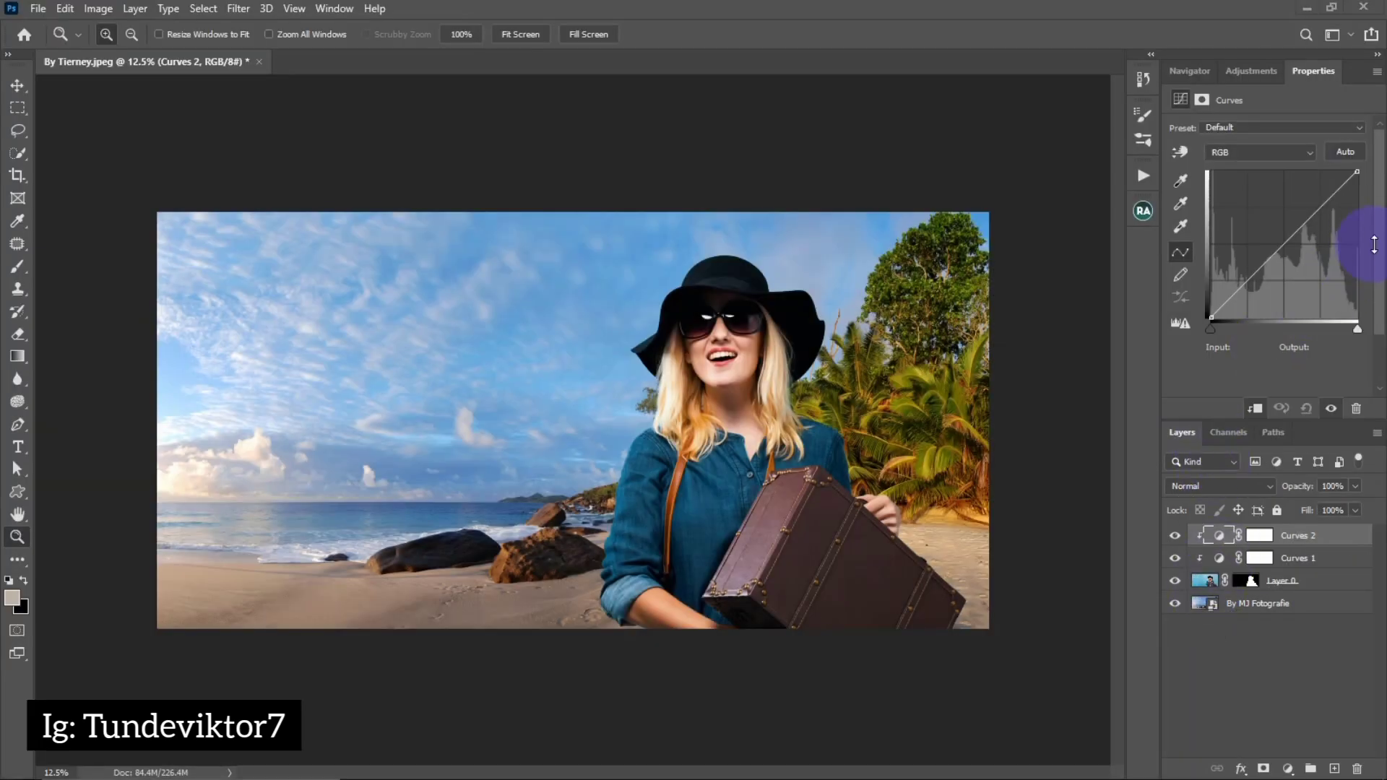
- Set the auto color correction to Find Dark & Light Colors, with a target shadow colour sampled from the beach rock and darkened to 0b0d11
{"action": "left_click", "coordinate": [1346, 153], "text": "alt"}
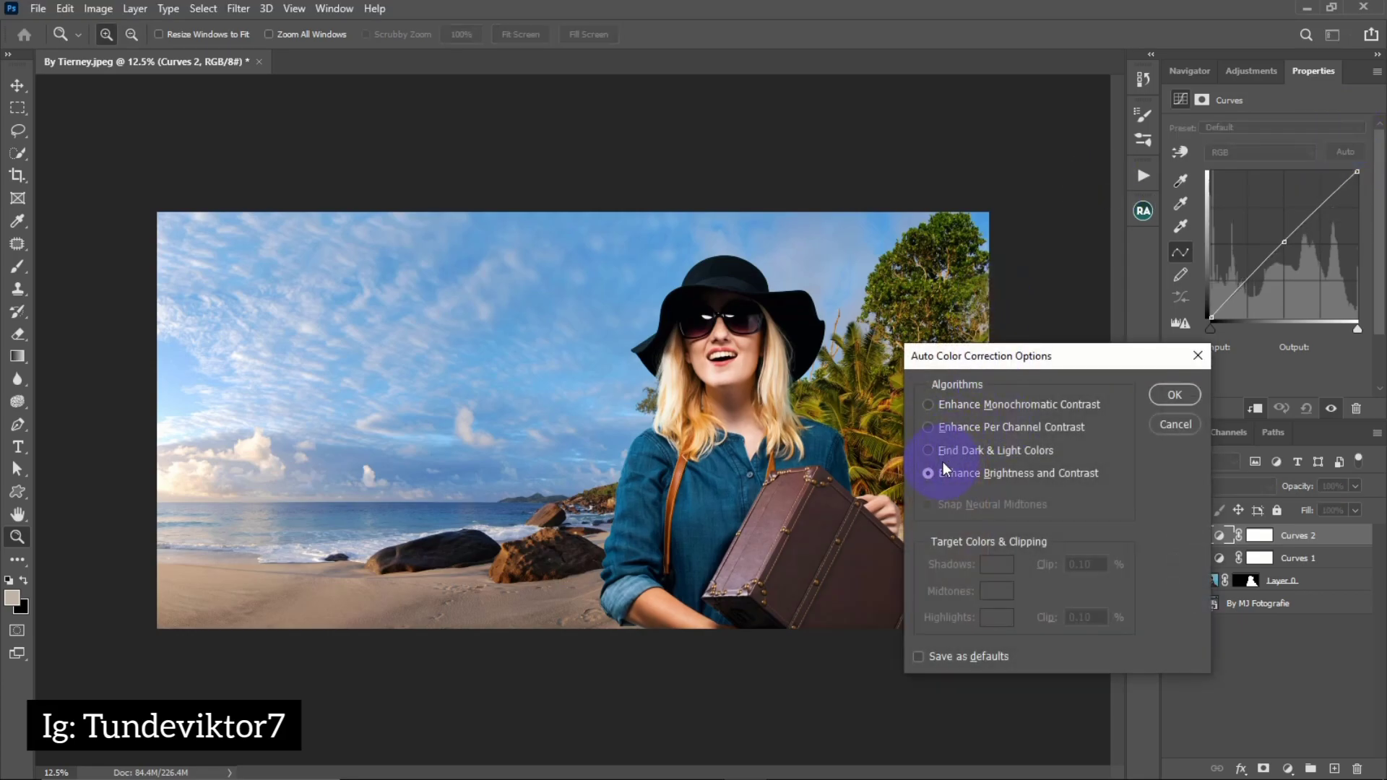
{"action": "left_click", "coordinate": [928, 450]}
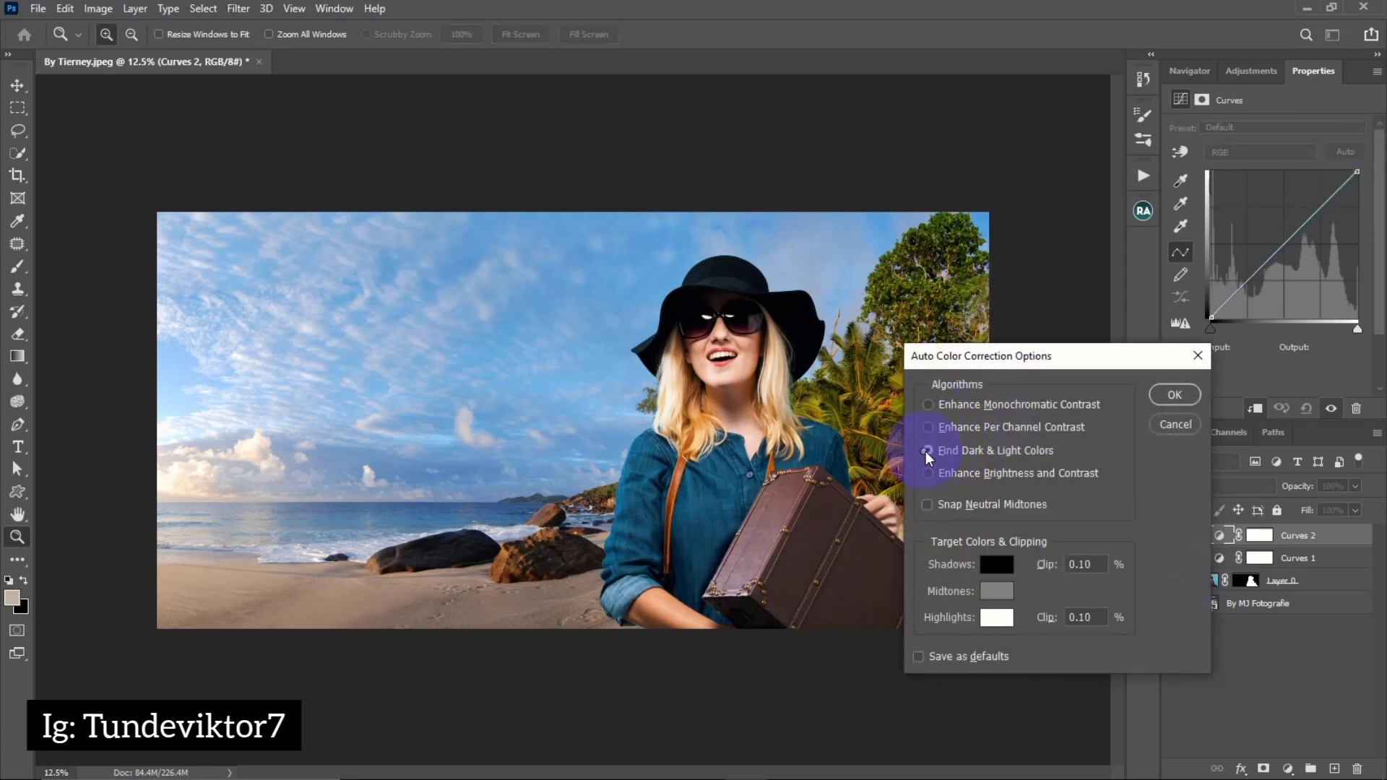
{"action": "left_click", "coordinate": [996, 569]}
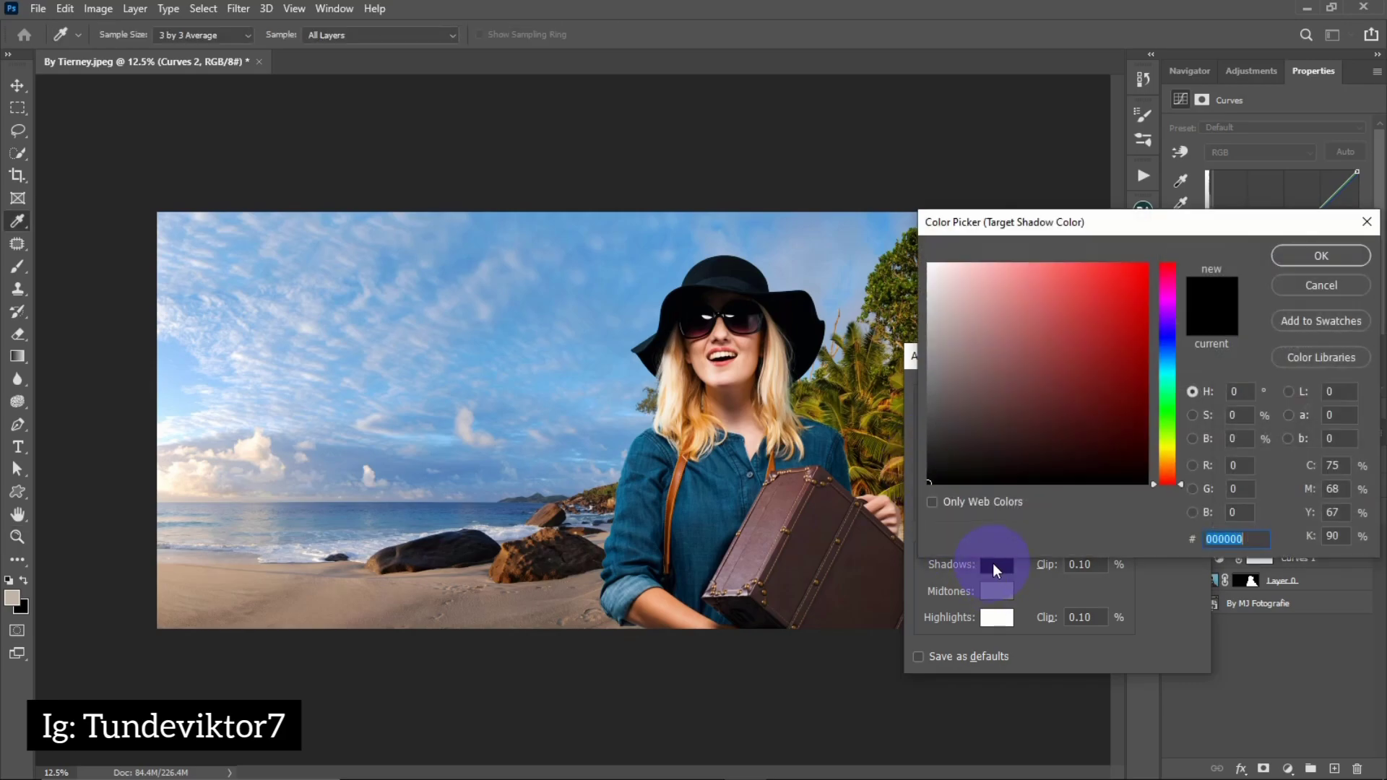
{"action": "left_click", "coordinate": [455, 538]}
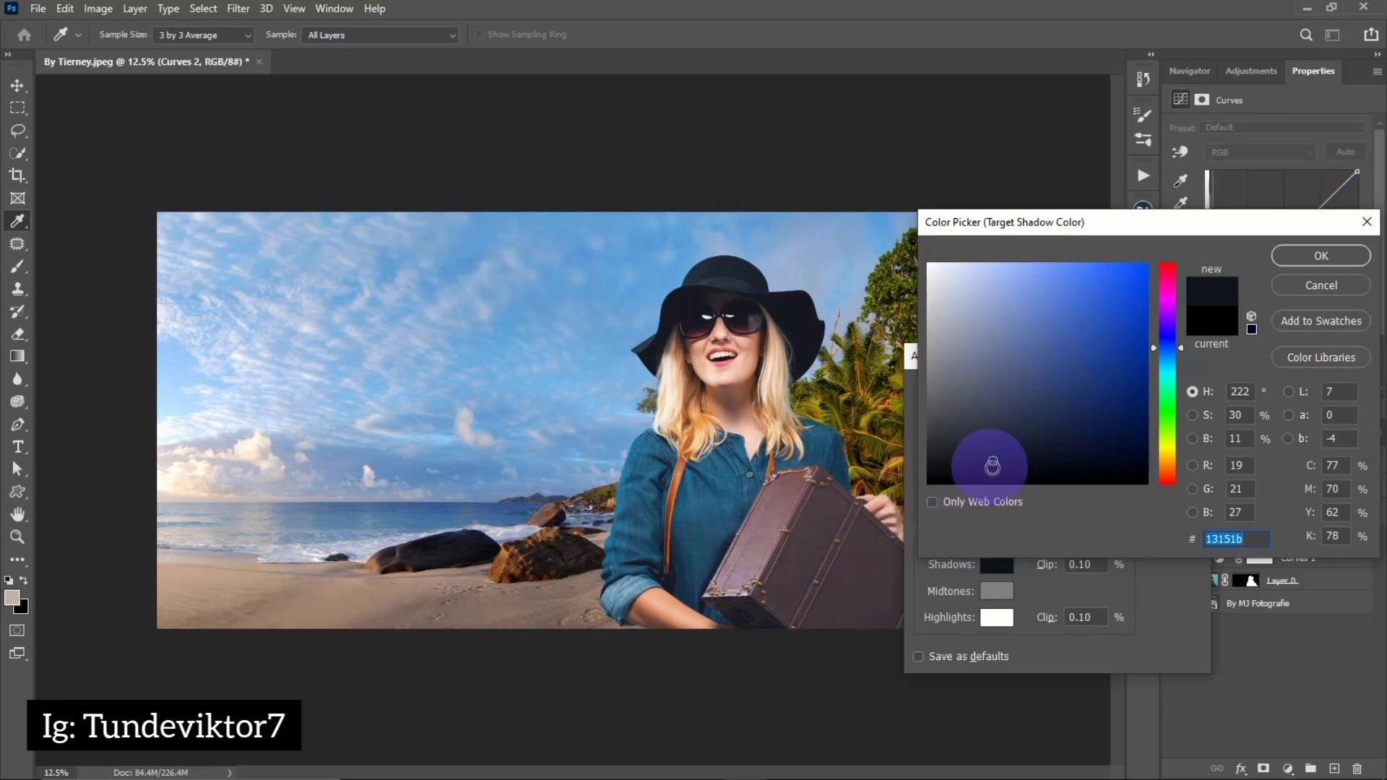
{"action": "mouse_move", "coordinate": [993, 462]}
{"action": "left_mouse_down"}
{"action": "mouse_move", "coordinate": [1117, 347]}
{"action": "mouse_move", "coordinate": [993, 456]}
{"action": "left_mouse_up"}
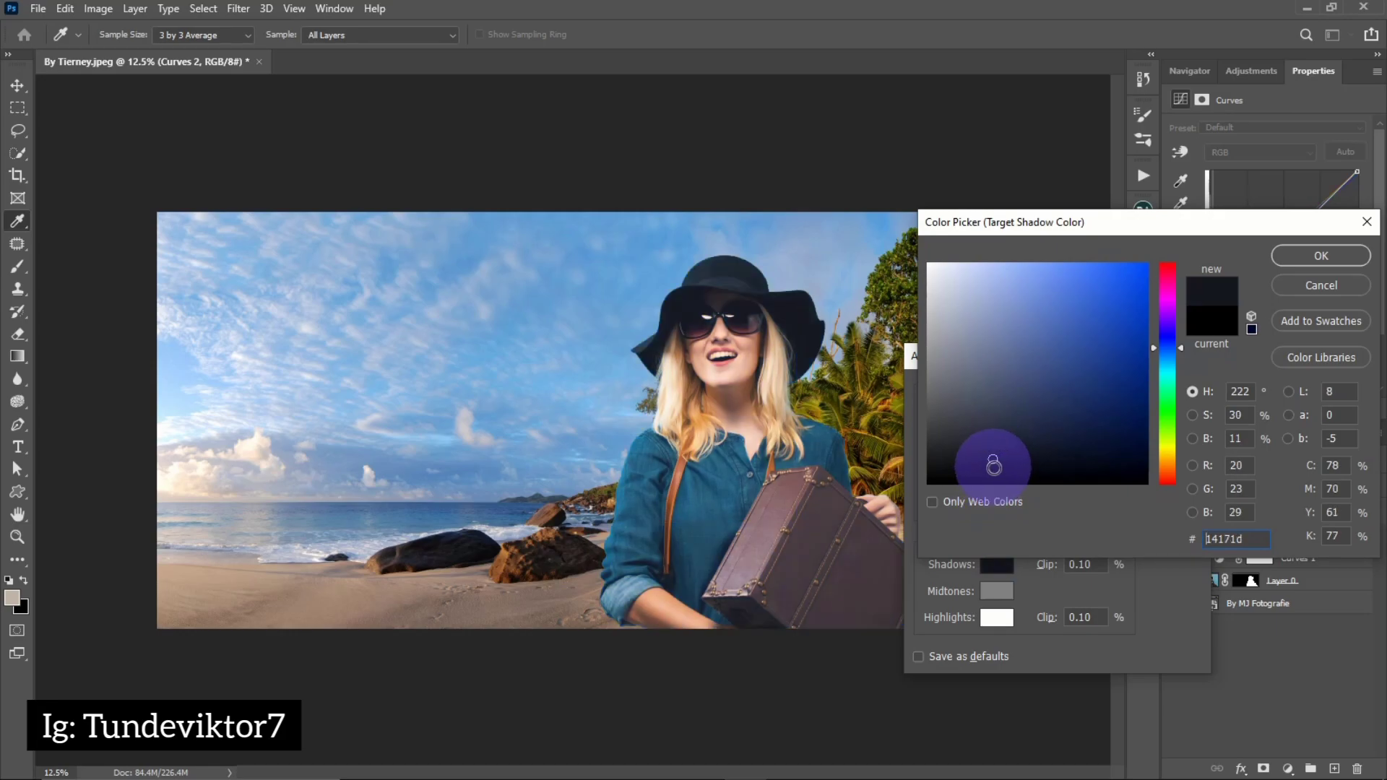
{"action": "left_click_drag", "start_coordinate": [996, 460], "coordinate": [999, 468]}
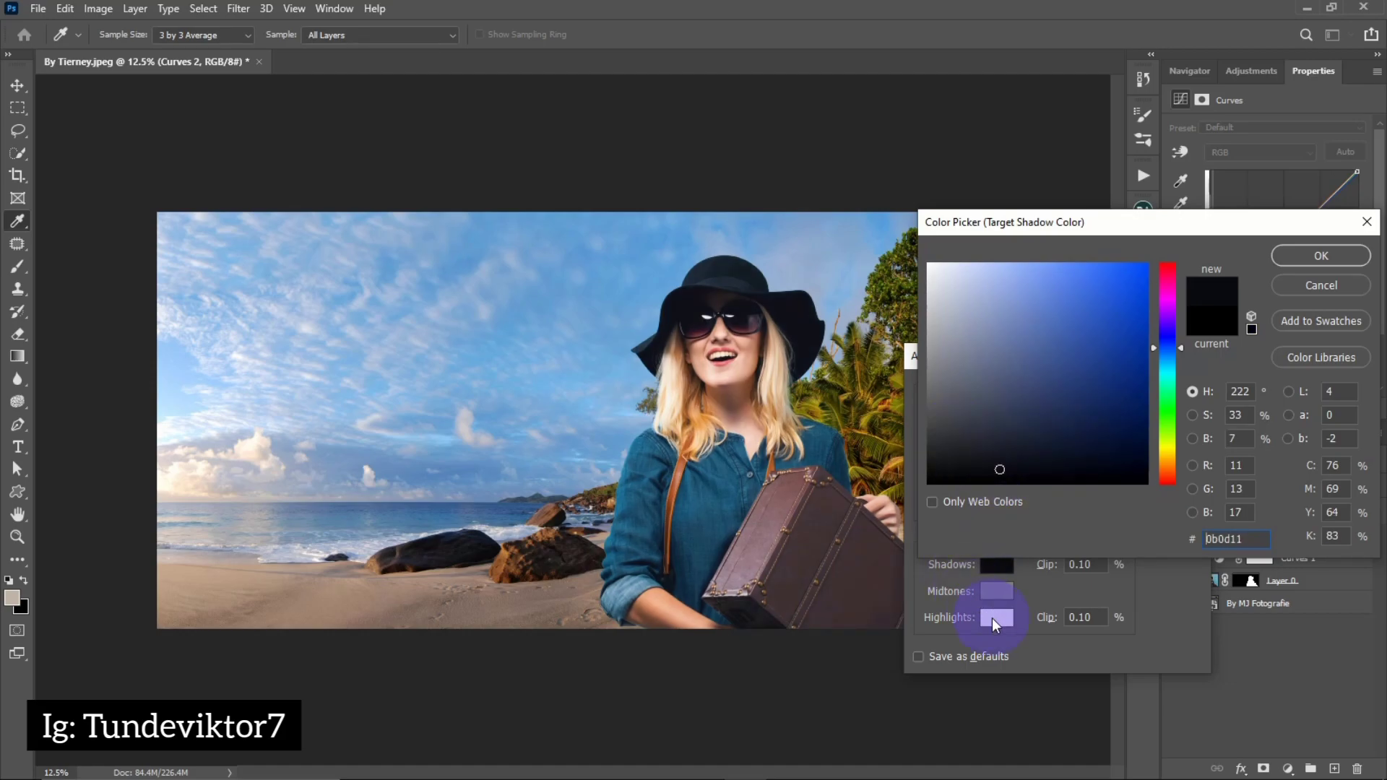
{"action": "left_click", "coordinate": [1329, 260]}
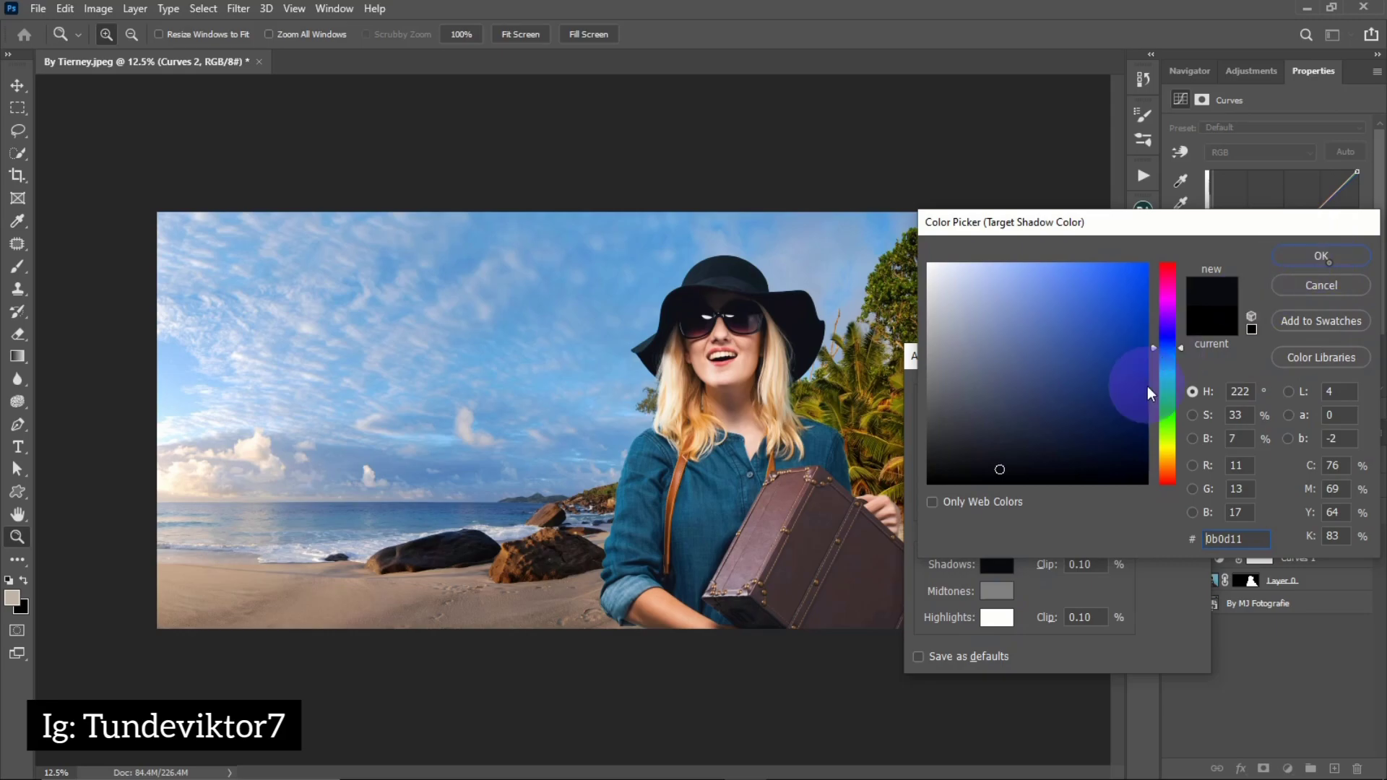
- Sample the bright cloud near the horizon as target highlight colour, fine-tune it to faecde, and apply the auto color correction
{"action": "left_click", "coordinate": [996, 618]}
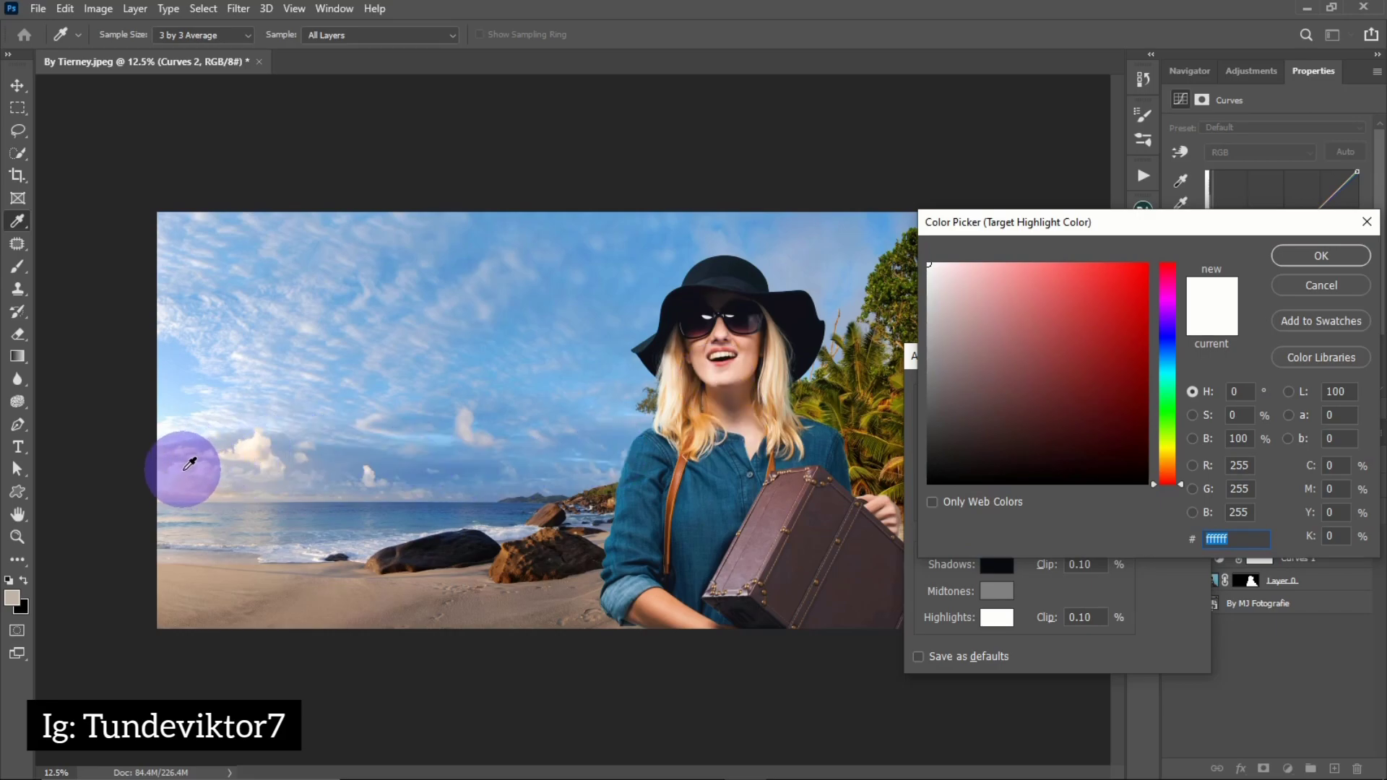
{"action": "left_click", "coordinate": [257, 442]}
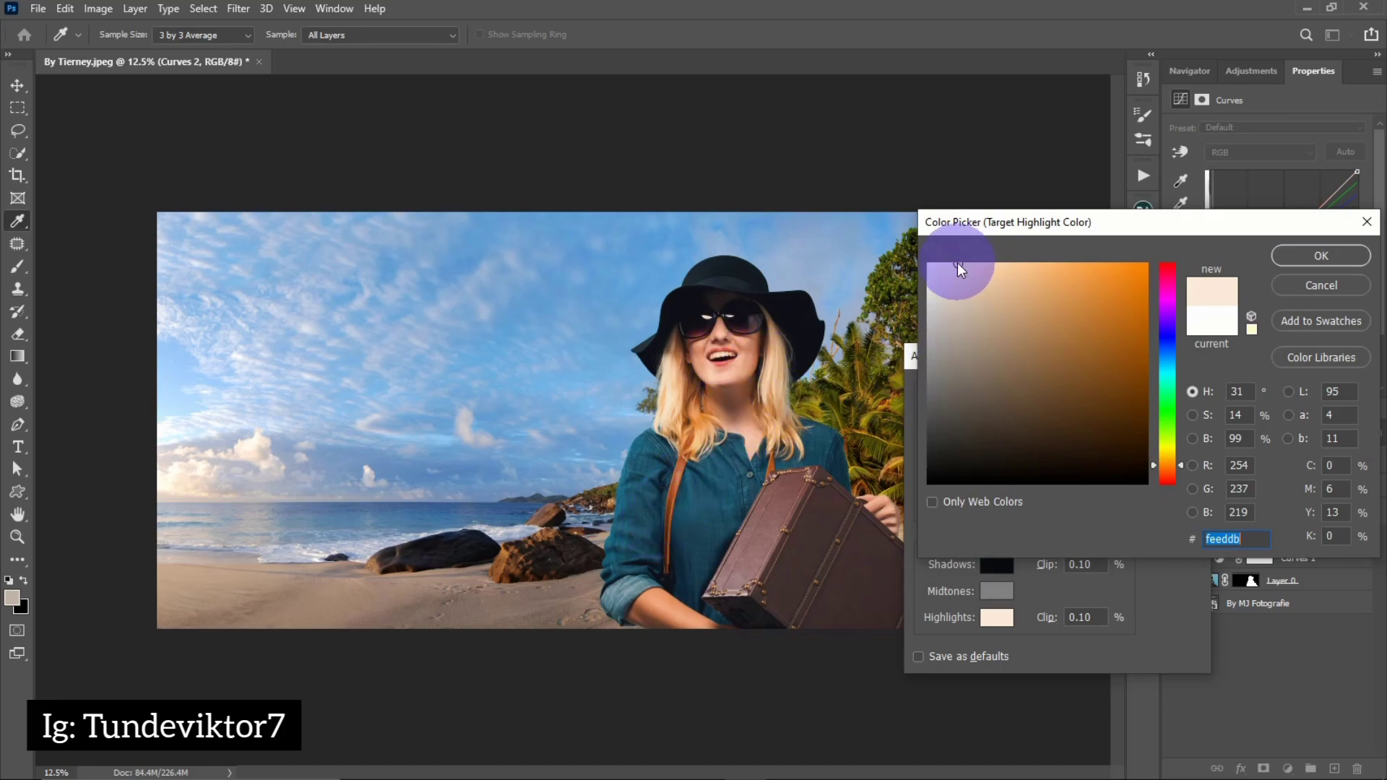
{"action": "left_click", "coordinate": [952, 269]}
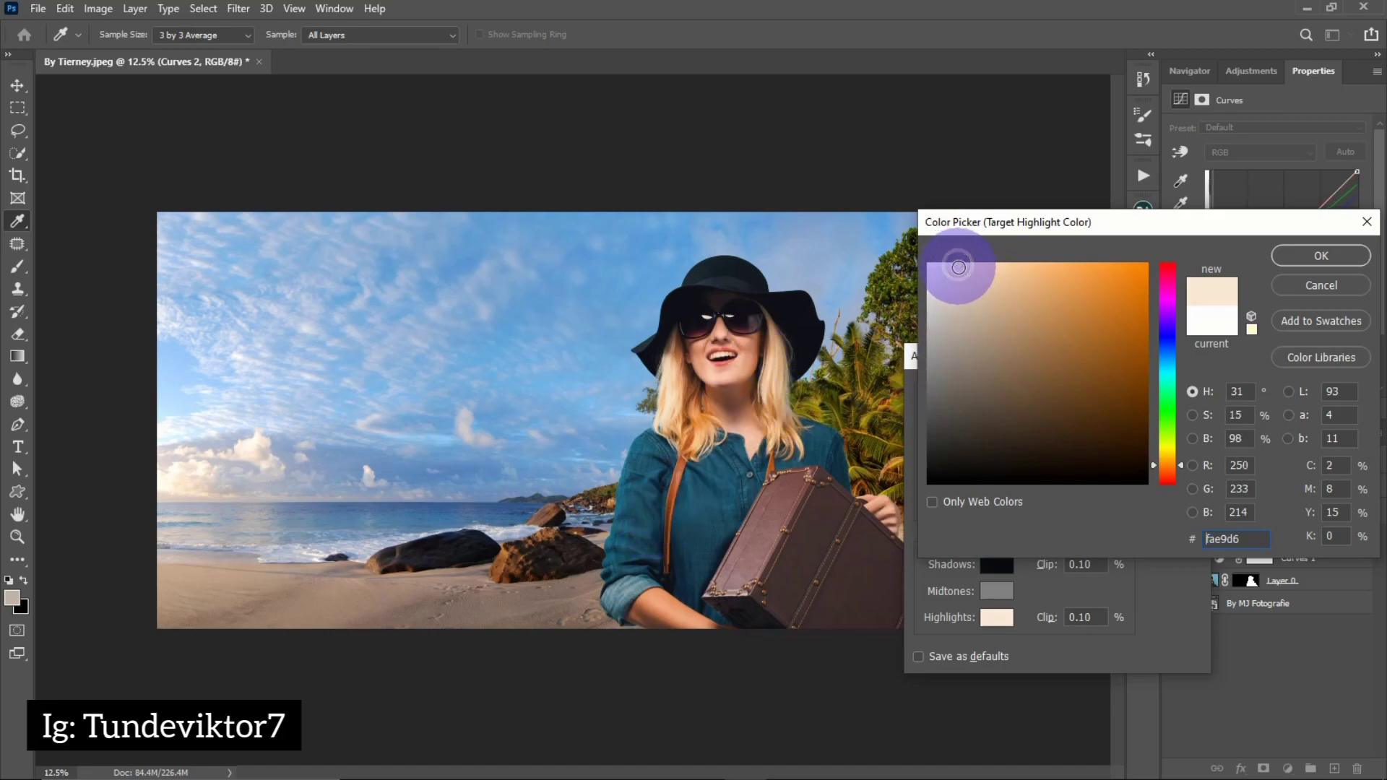
{"action": "left_click", "coordinate": [952, 266]}
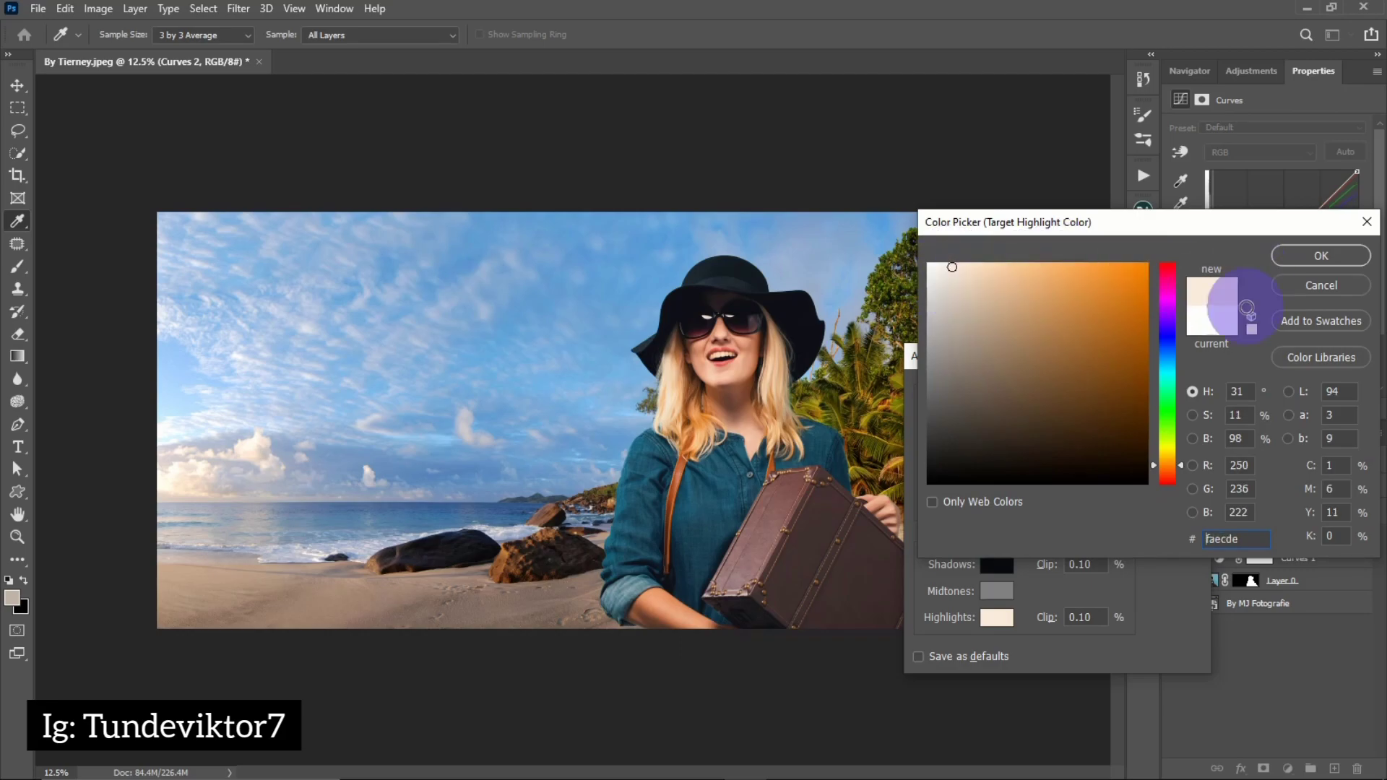
{"action": "key", "text": "z"}
{"action": "left_click", "coordinate": [1317, 260]}
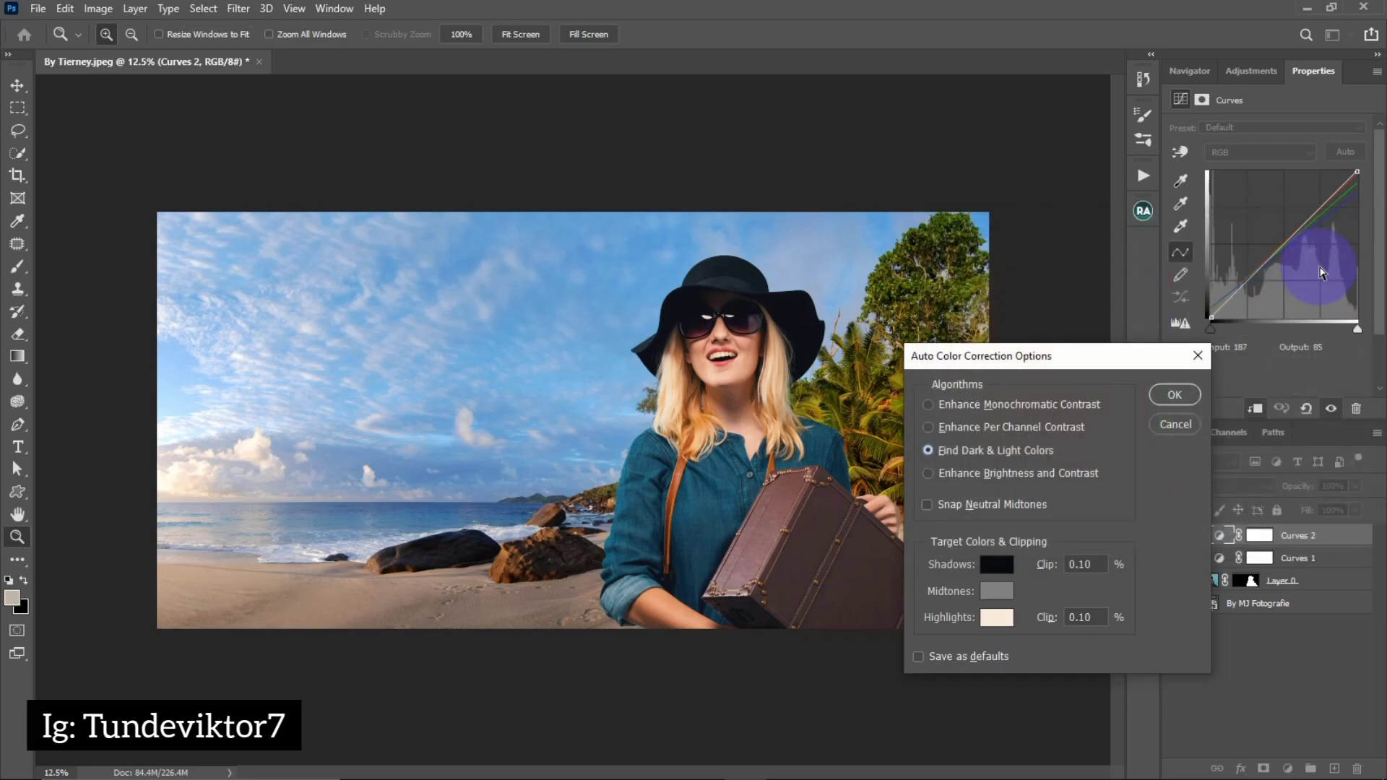
{"action": "left_click", "coordinate": [1174, 395]}
{"action": "left_click", "coordinate": [696, 304]}
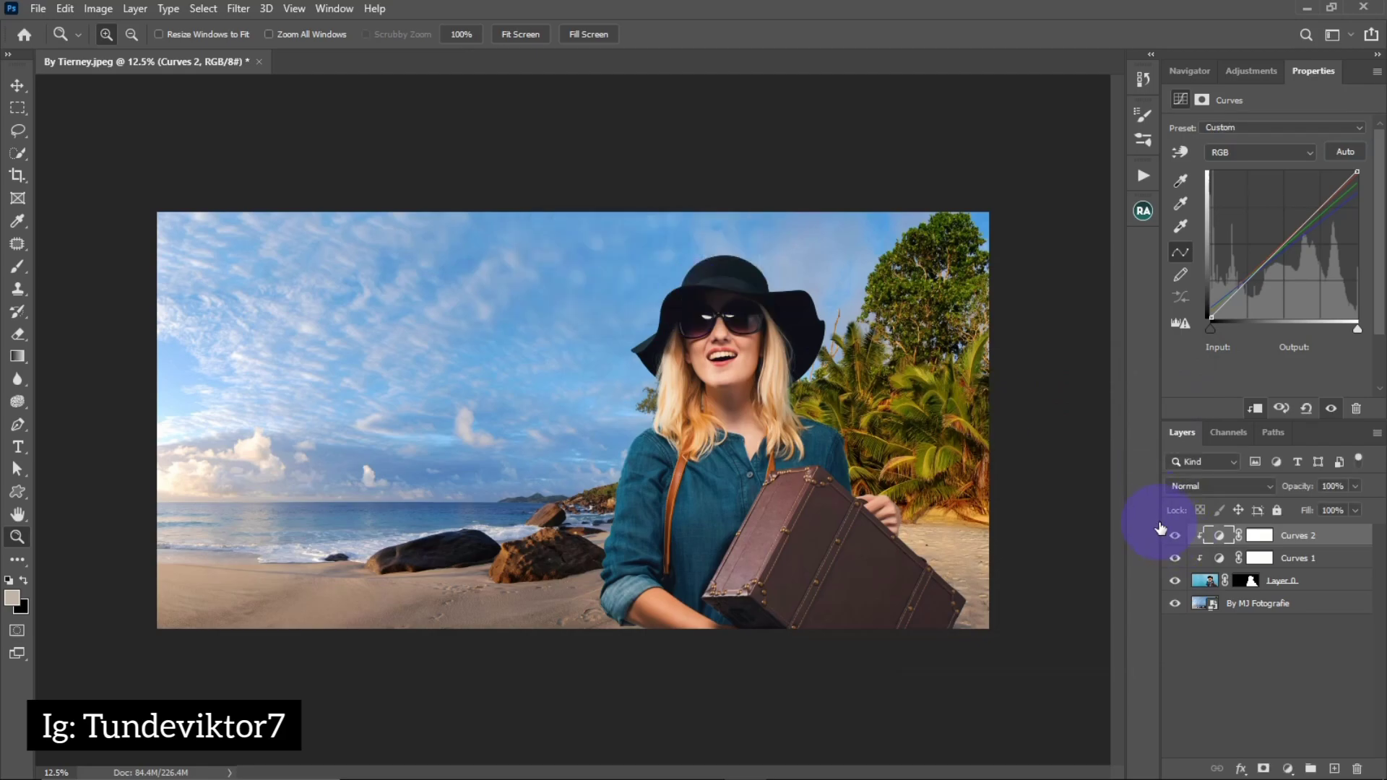
- Compare the woman with and without the second Curves adjustment, leaving it visible
{"action": "left_click", "coordinate": [1174, 536]}
{"action": "left_click", "coordinate": [1176, 537]}
{"action": "left_click", "coordinate": [1175, 537]}
{"action": "left_click", "coordinate": [1175, 537]}
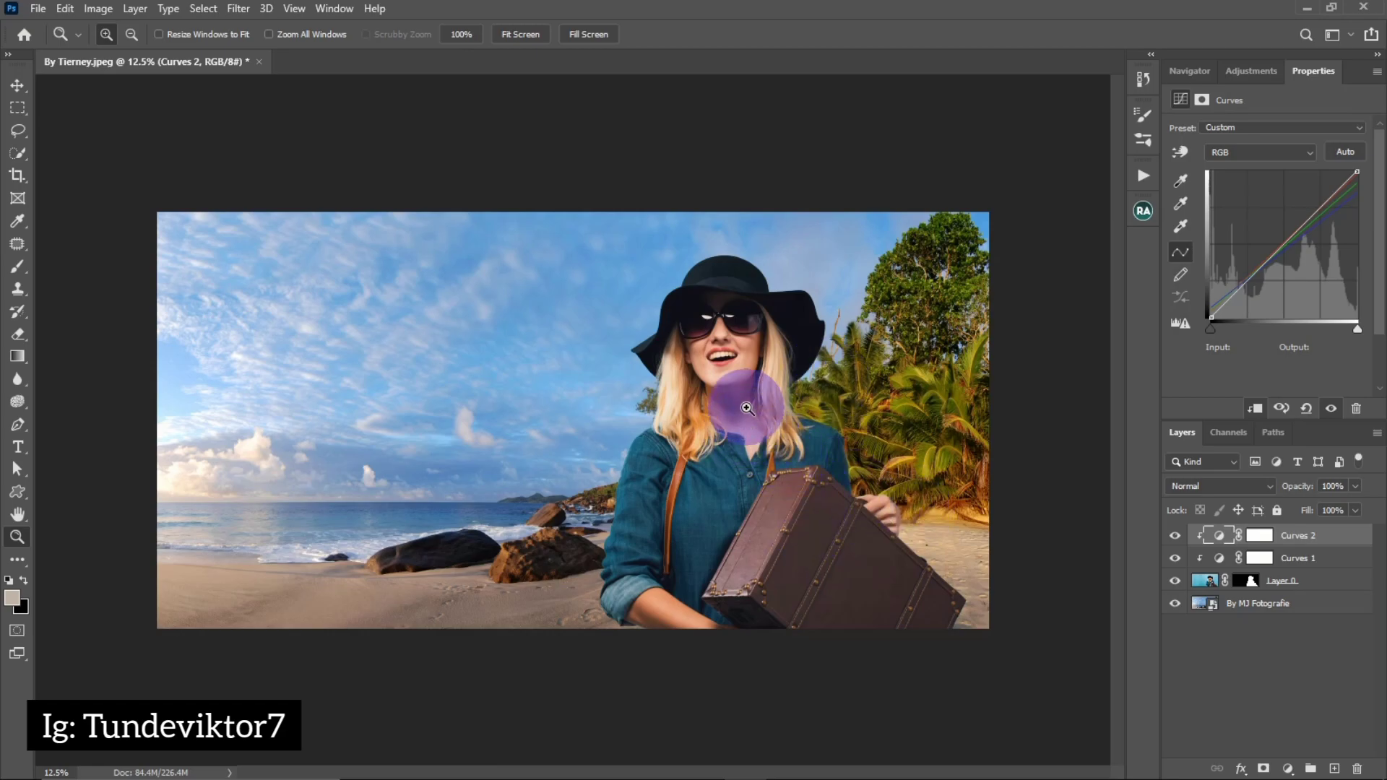
- Apply a Gaussian Blur with a radius of 8.0 pixels to the beach background smart object
{"action": "left_click", "coordinate": [1195, 605]}
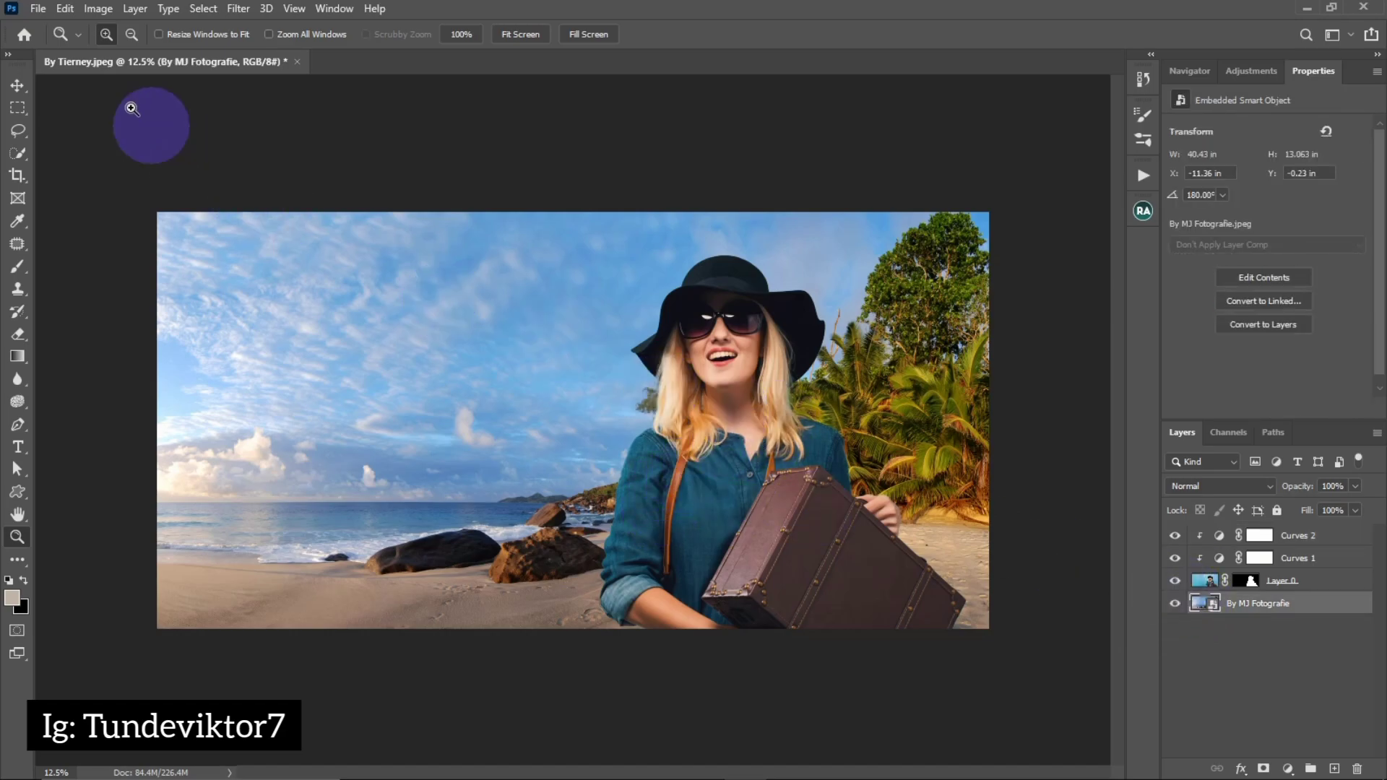
{"action": "left_click", "coordinate": [235, 9]}
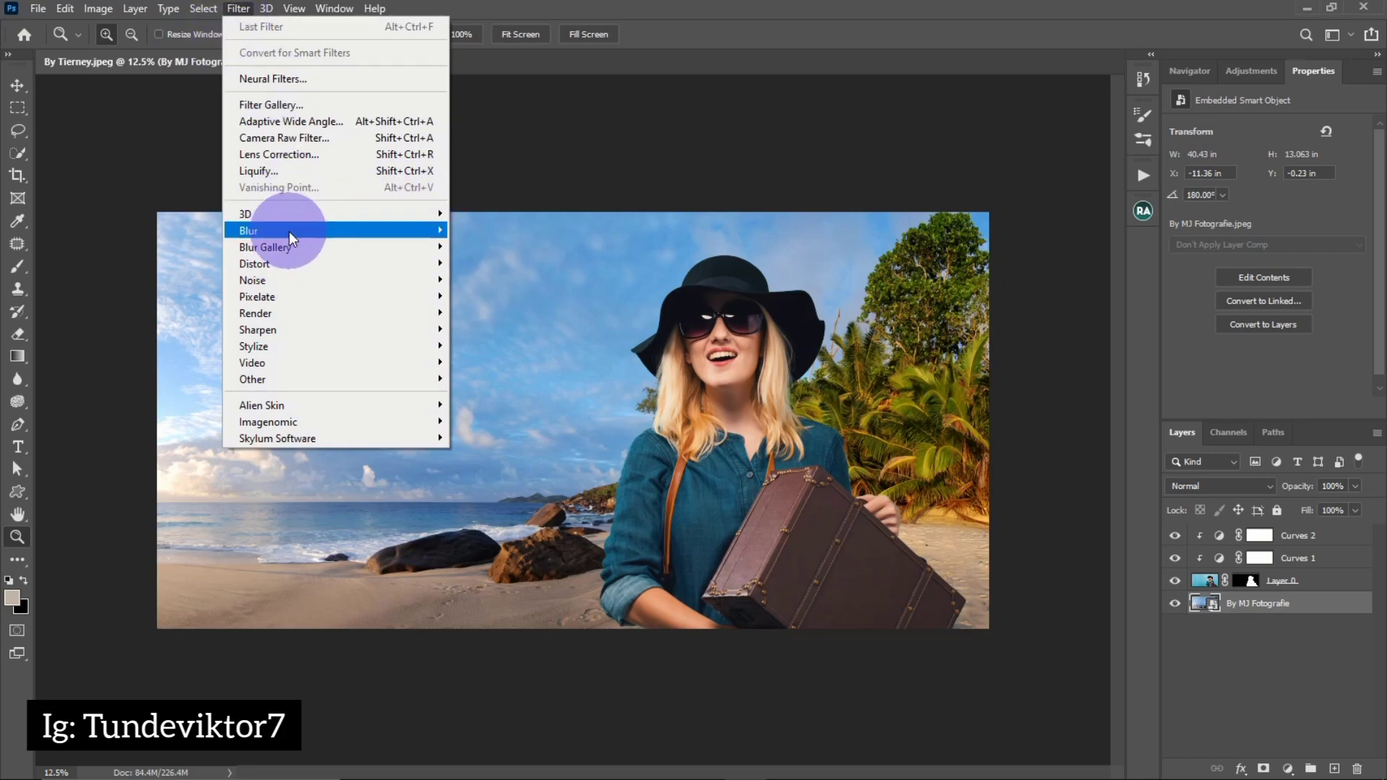
{"action": "mouse_move", "coordinate": [289, 231]}
{"action": "left_click", "coordinate": [174, 296]}
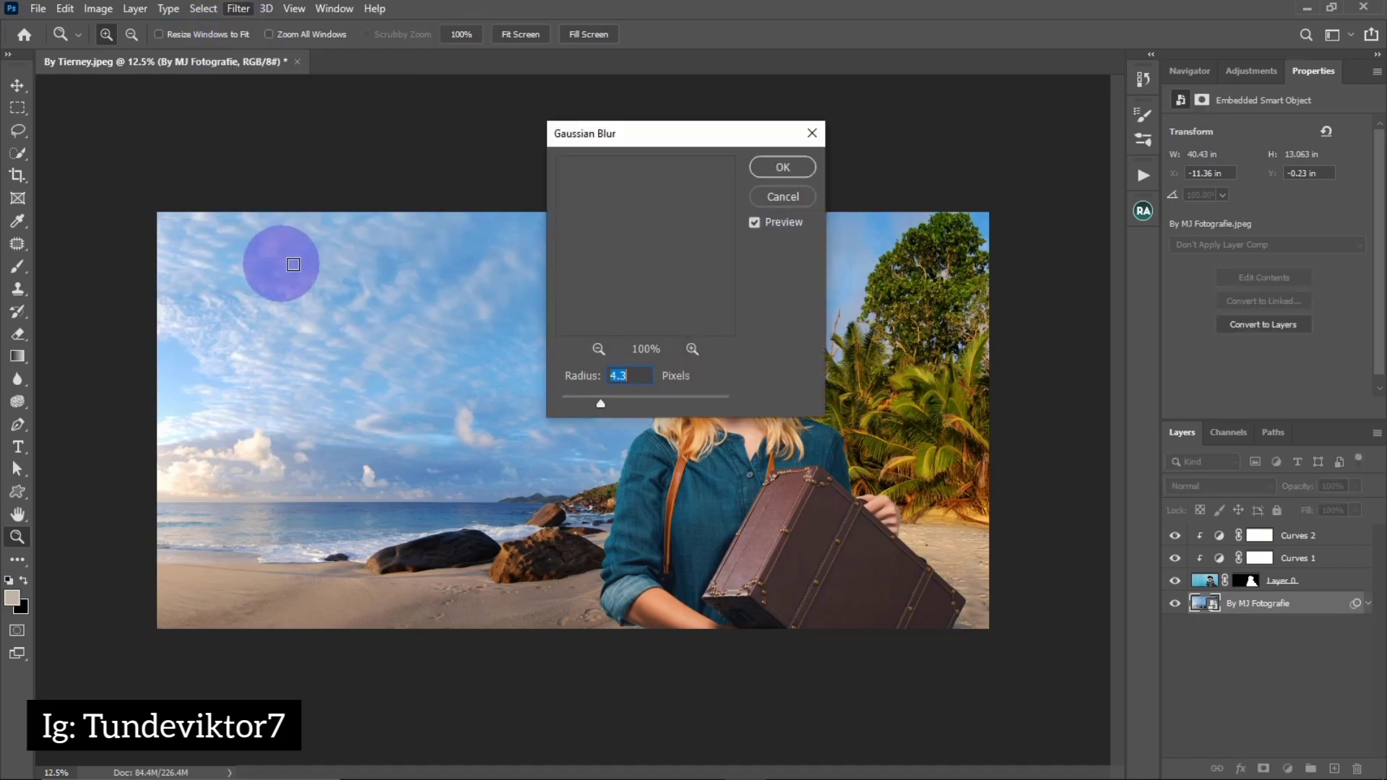
{"action": "left_click", "coordinate": [279, 263]}
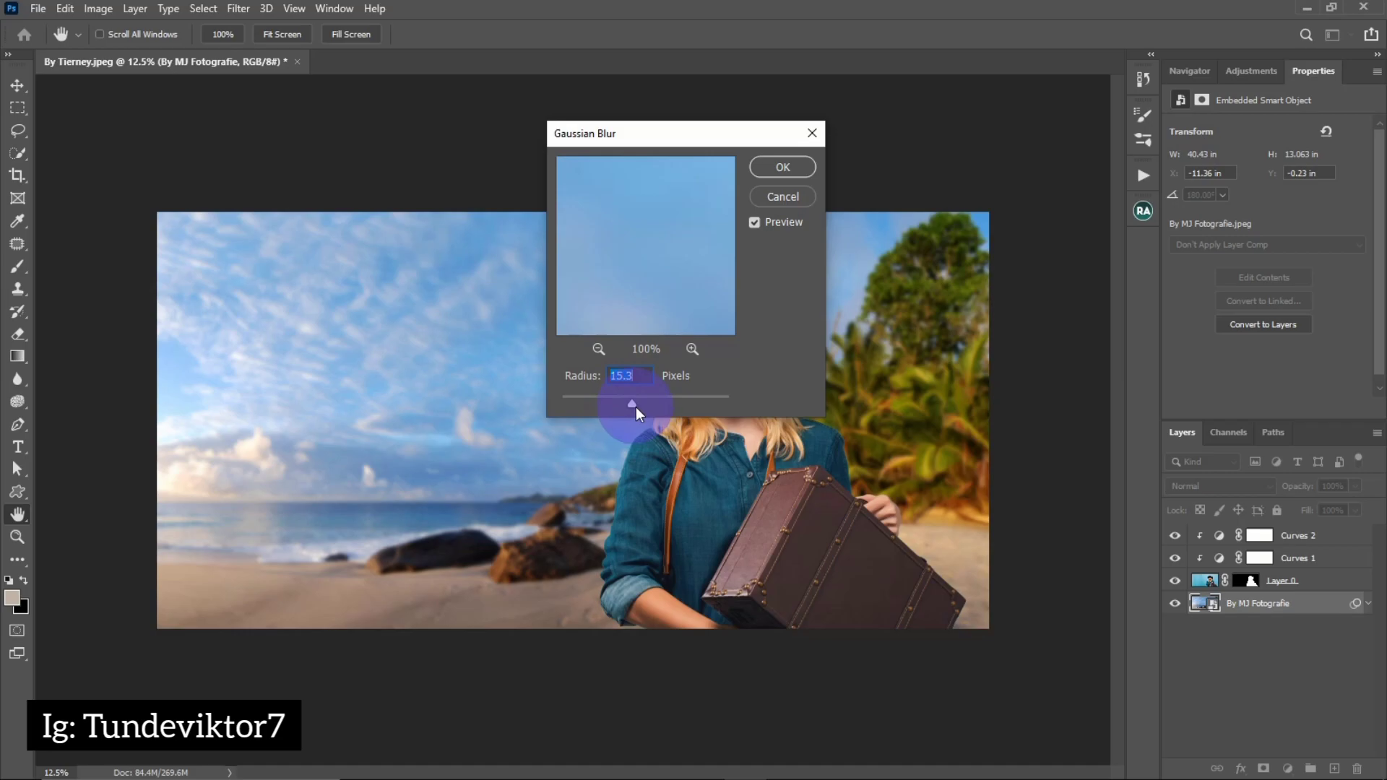
{"action": "left_click_drag", "start_coordinate": [633, 403], "coordinate": [631, 404]}
{"action": "left_click_drag", "start_coordinate": [630, 402], "coordinate": [619, 401]}
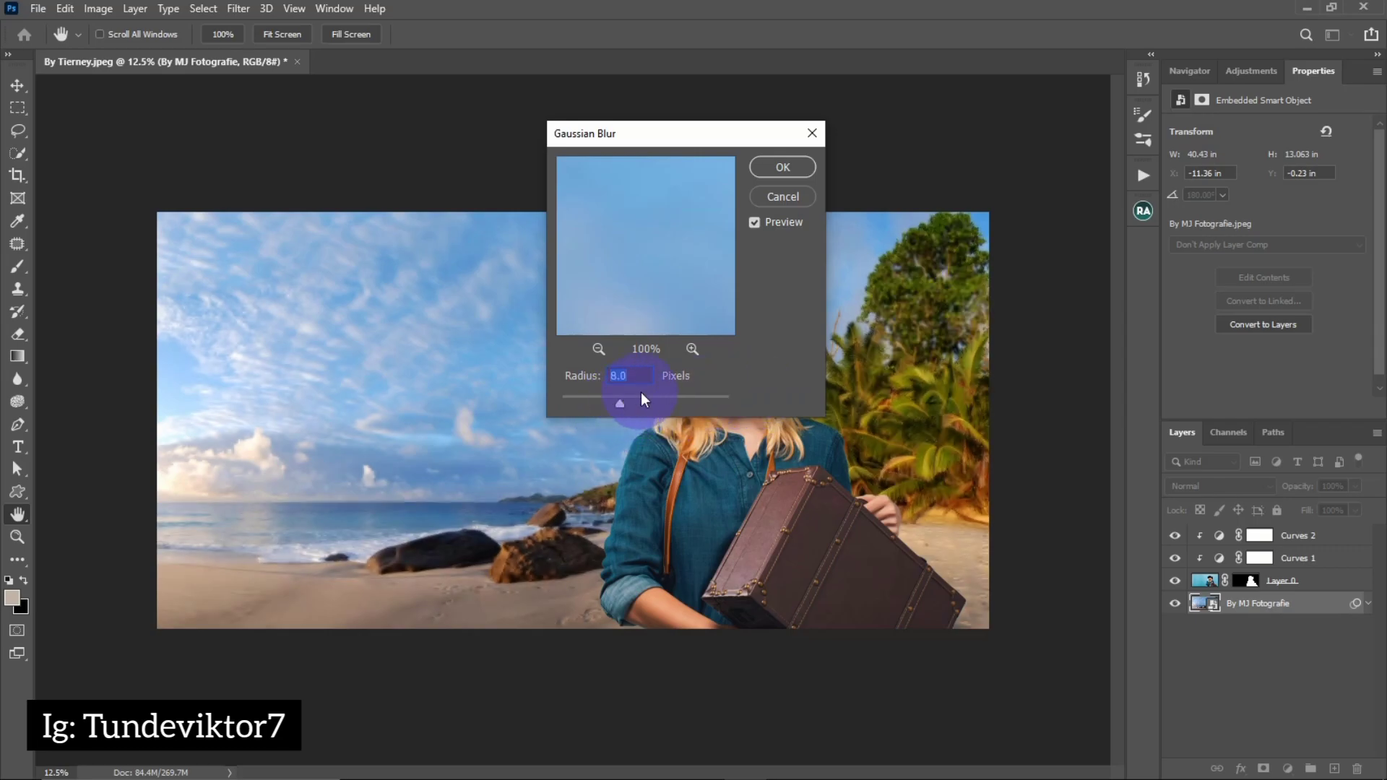
{"action": "left_click", "coordinate": [789, 168]}
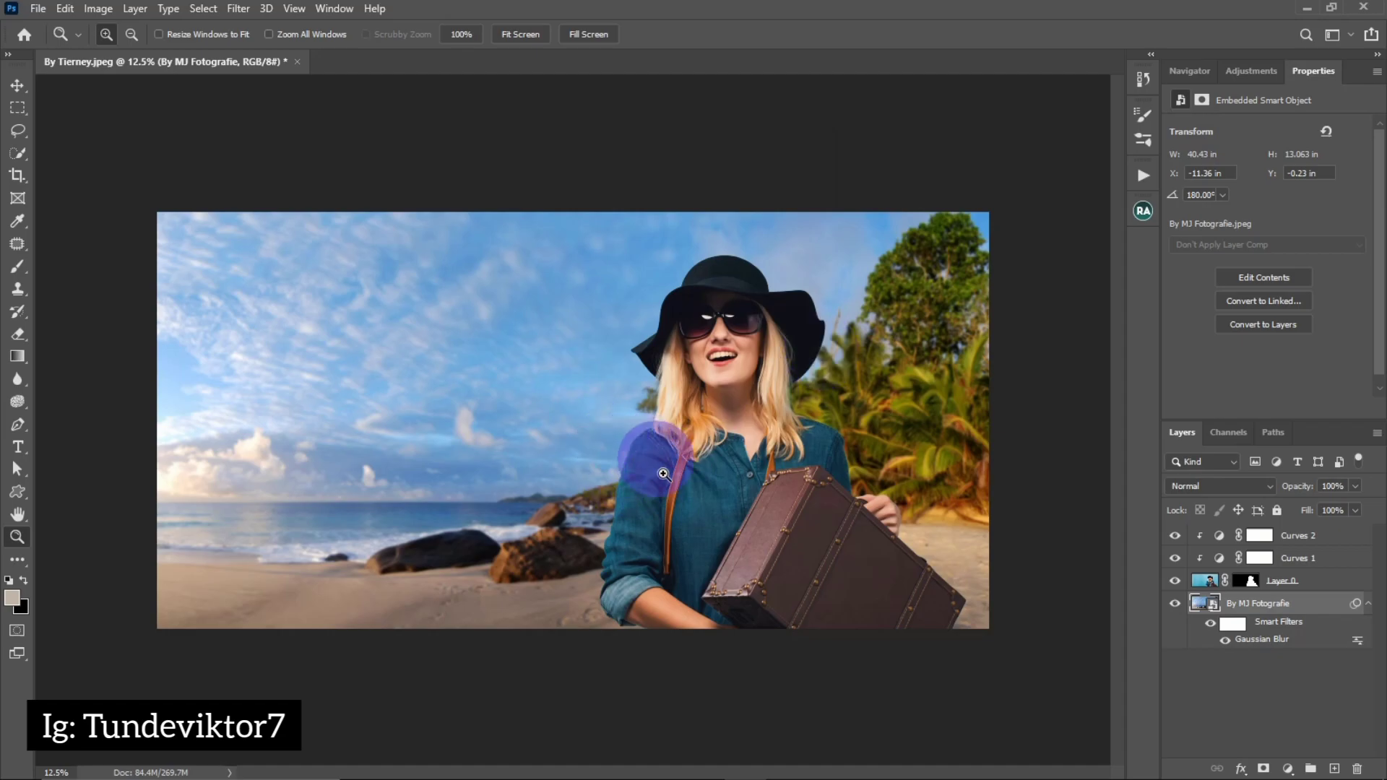
- Compare the beach background with and without its Gaussian Blur smart filter, leaving the layer and filter visible
{"action": "left_click", "coordinate": [1175, 604]}
{"action": "left_click", "coordinate": [1175, 606]}
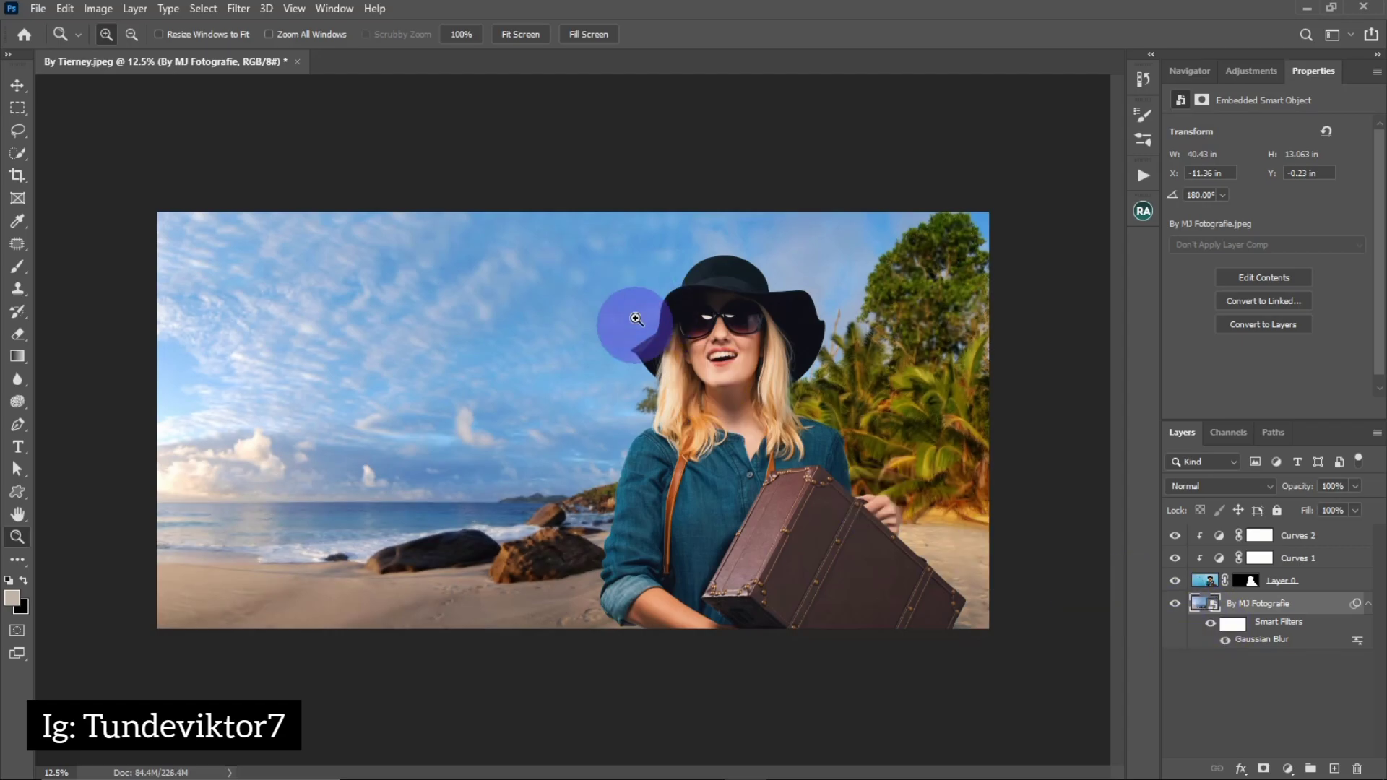
{"action": "left_click", "coordinate": [639, 388]}
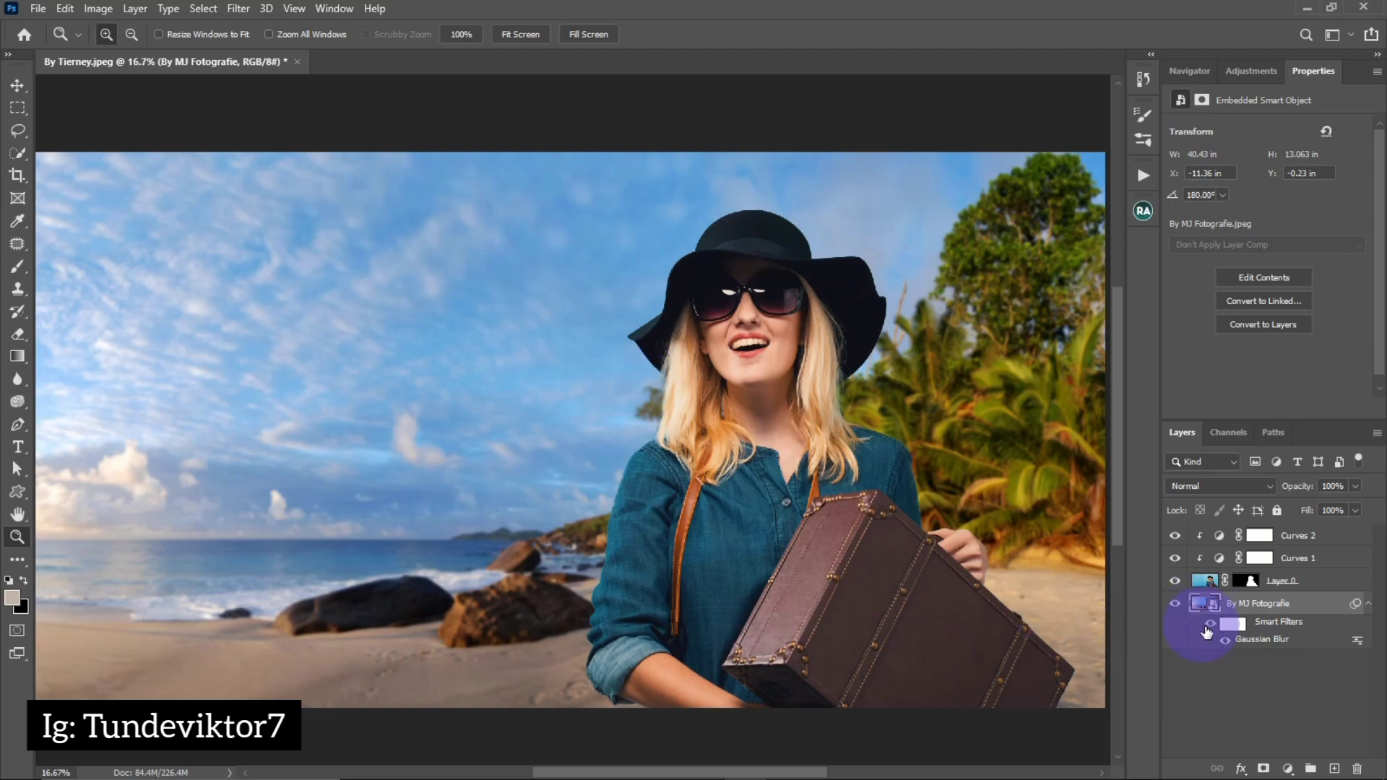
{"action": "left_click", "coordinate": [1211, 630]}
{"action": "left_click", "coordinate": [1211, 630]}
{"action": "left_click", "coordinate": [477, 444], "text": "alt"}
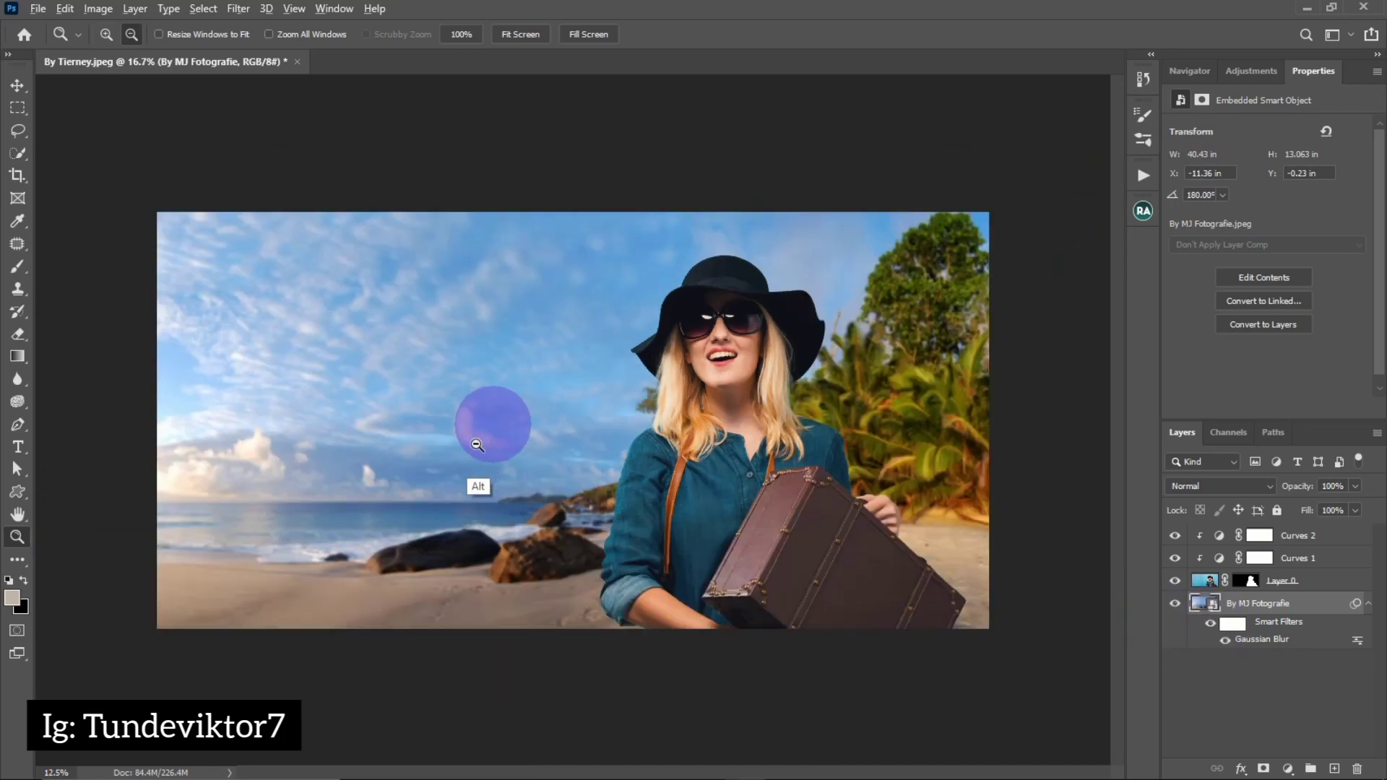
{"action": "left_click", "coordinate": [486, 448], "text": "alt"}
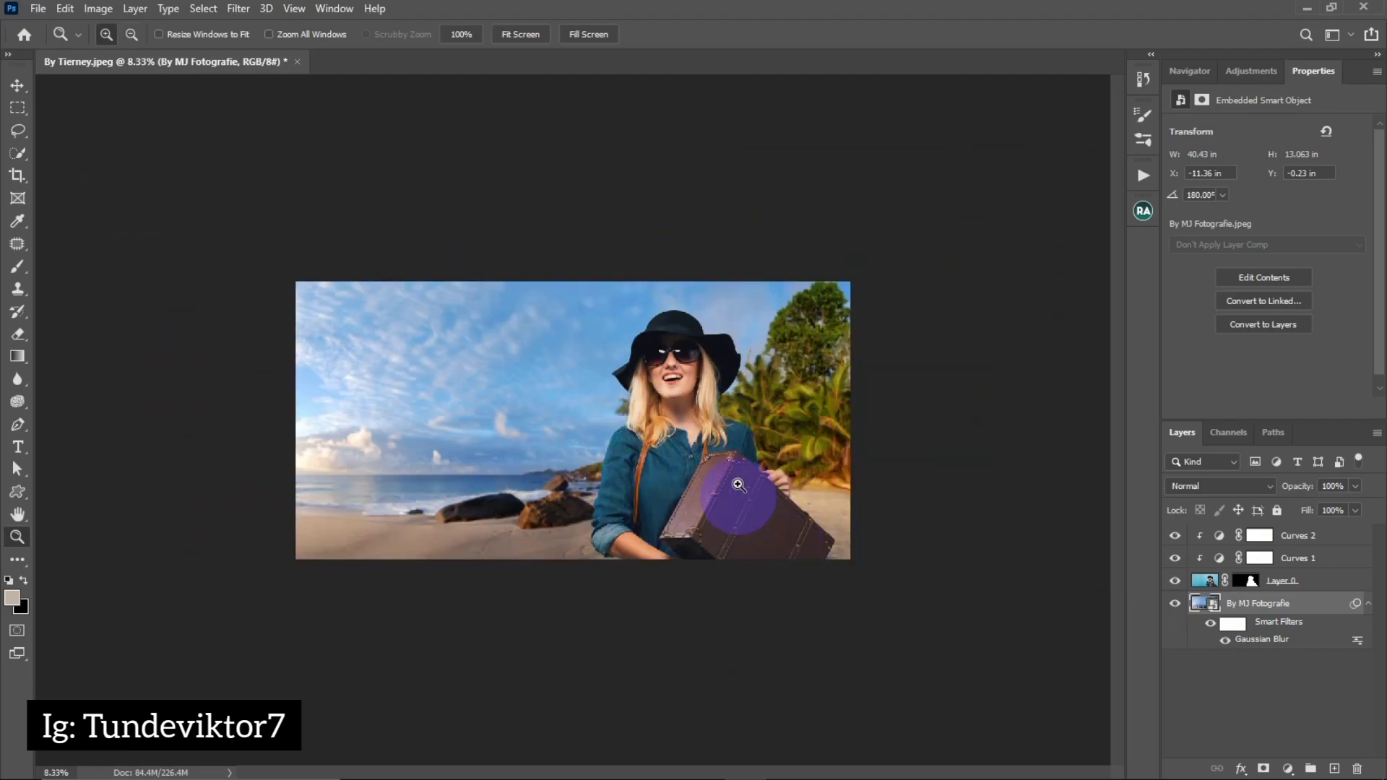
{"action": "left_click", "coordinate": [683, 437]}
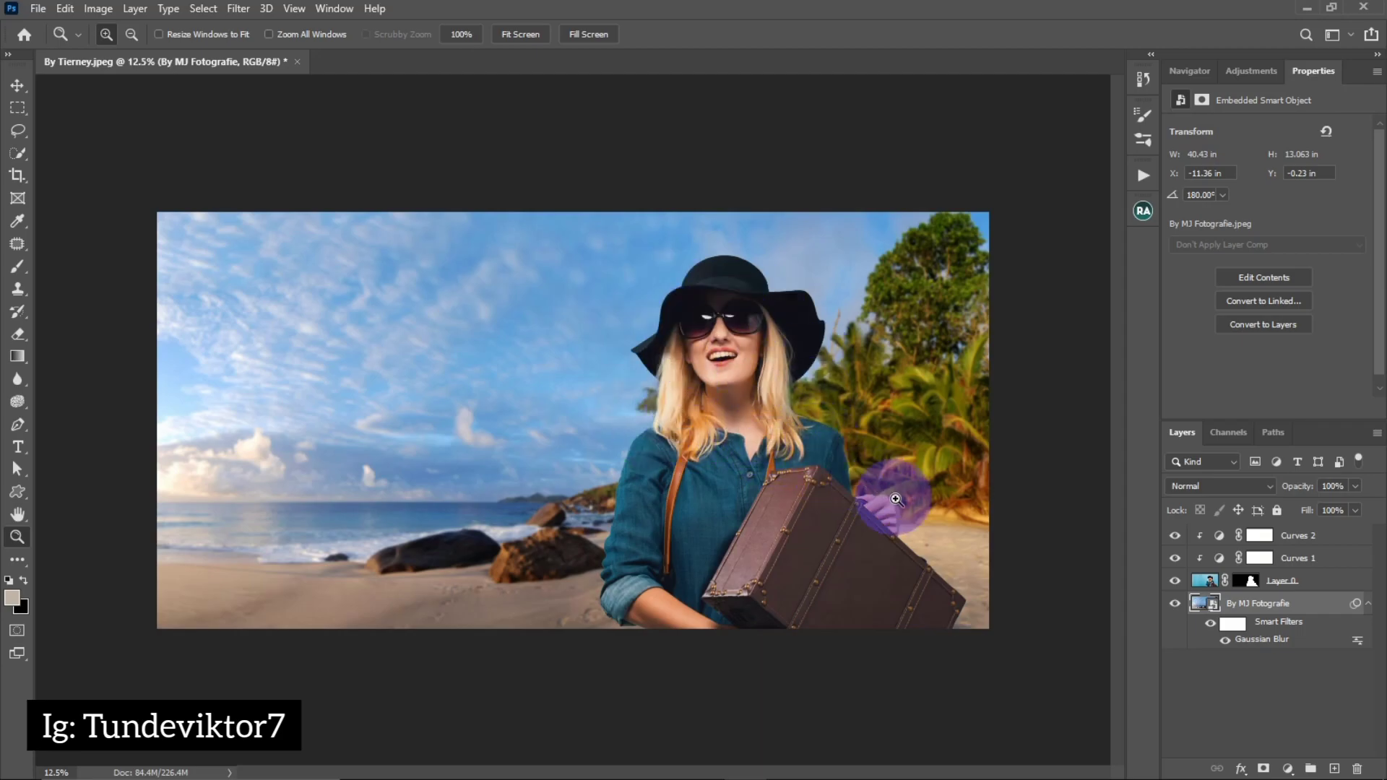
- Convert both Curves layers, the woman's layer and the beach background together into a single smart object
{"action": "left_click", "coordinate": [1326, 543]}
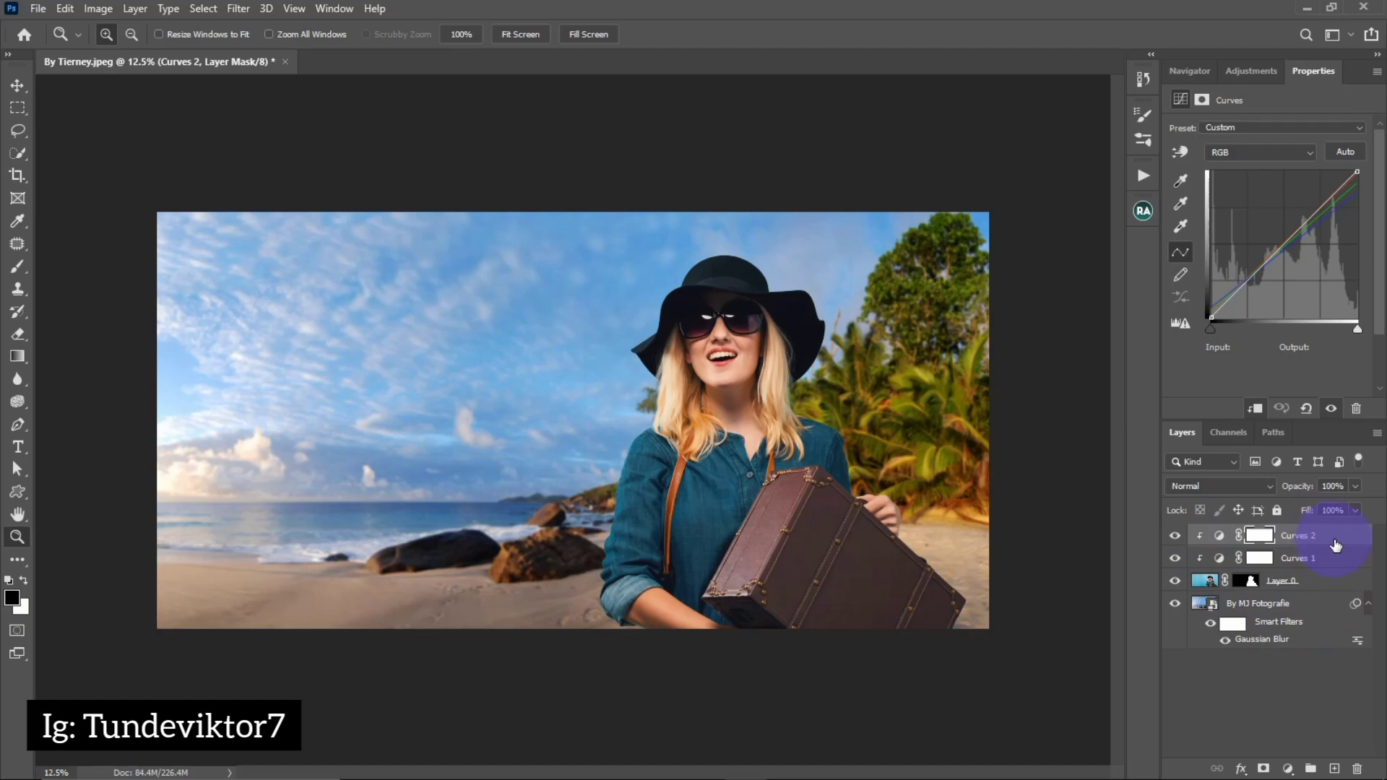
{"action": "key", "text": "shift"}
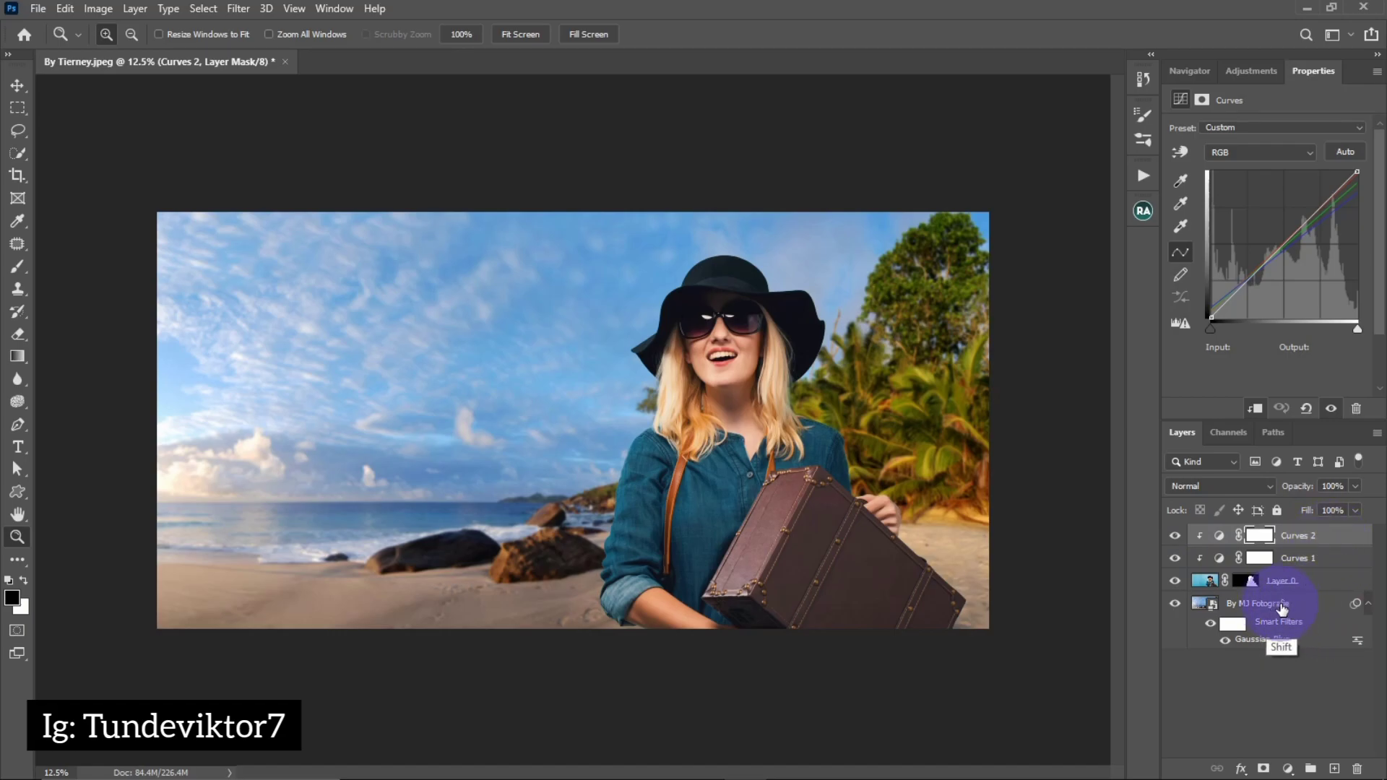
{"action": "left_click", "coordinate": [1294, 611], "text": "shift"}
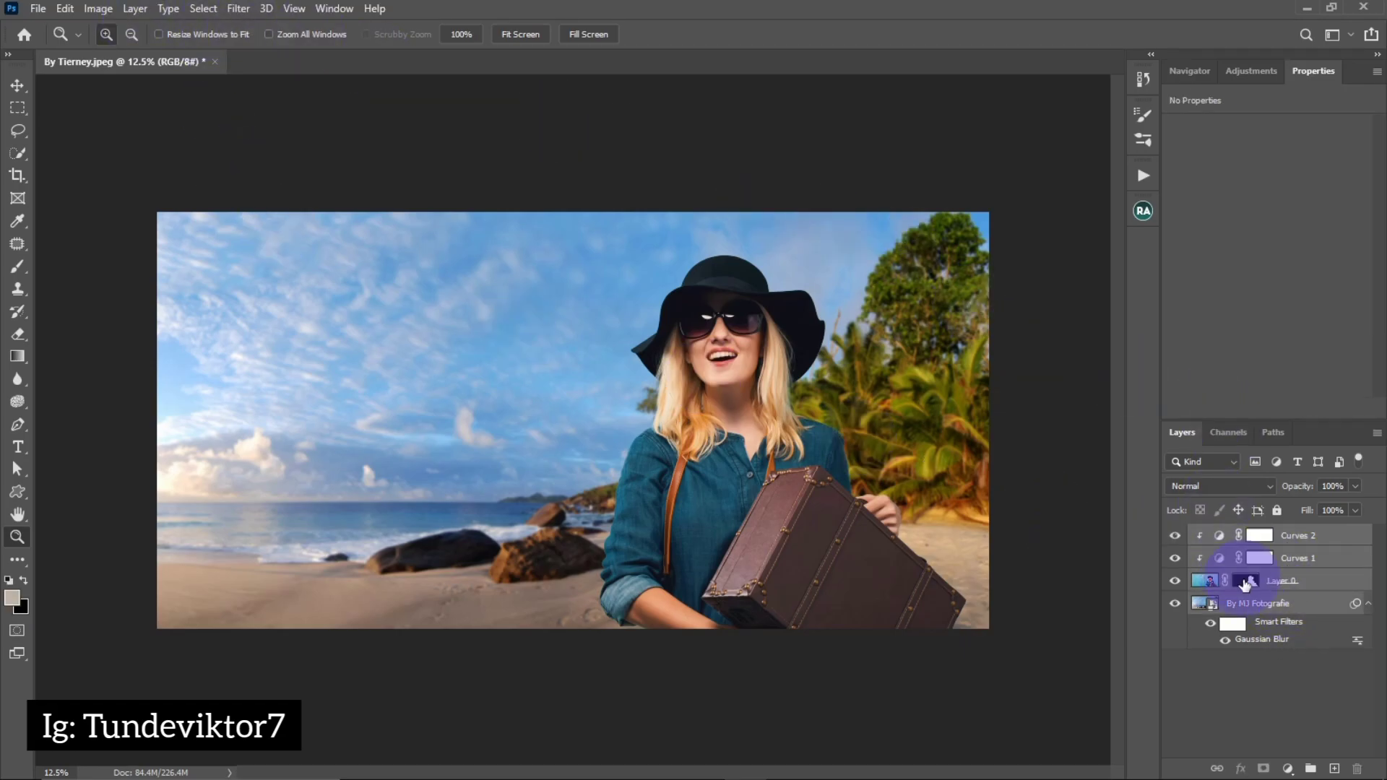
{"action": "right_click", "coordinate": [1333, 612]}
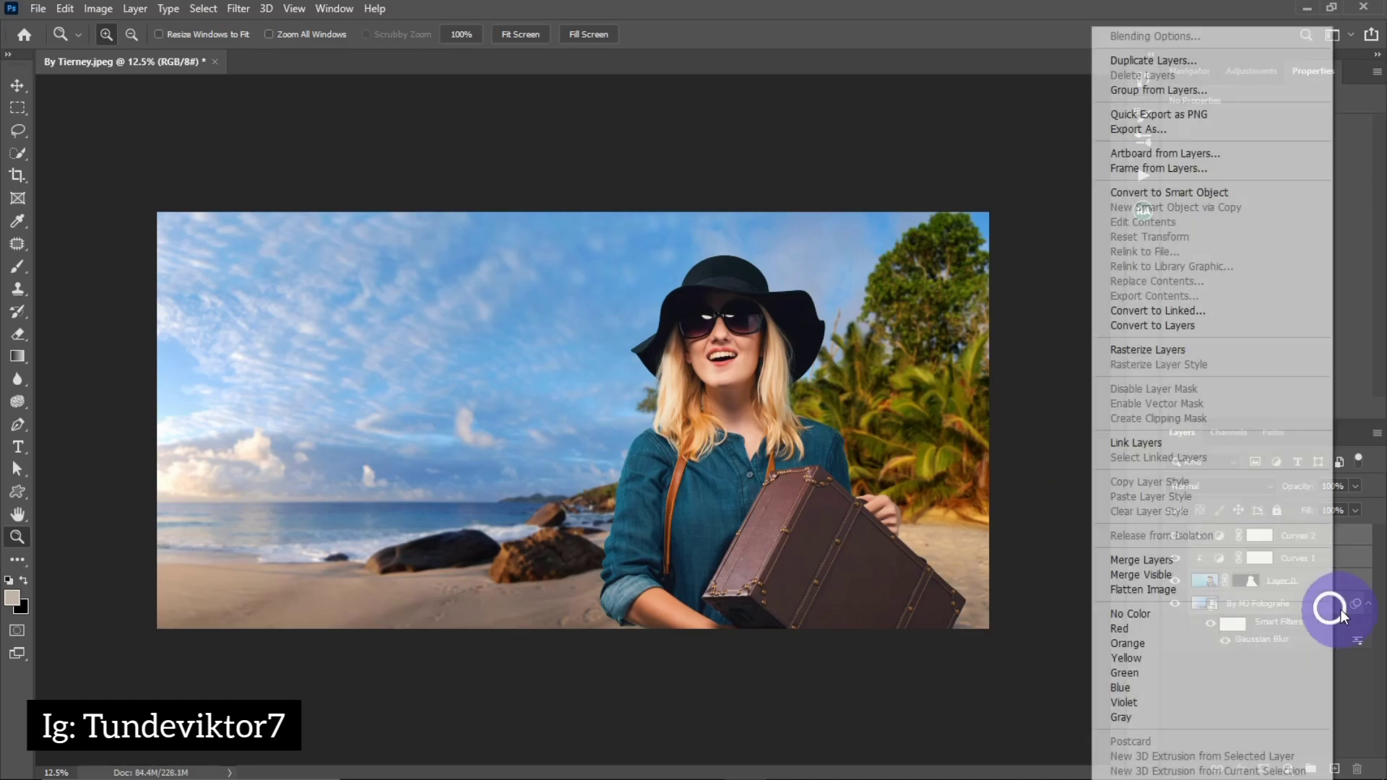
{"action": "left_click", "coordinate": [1214, 192]}
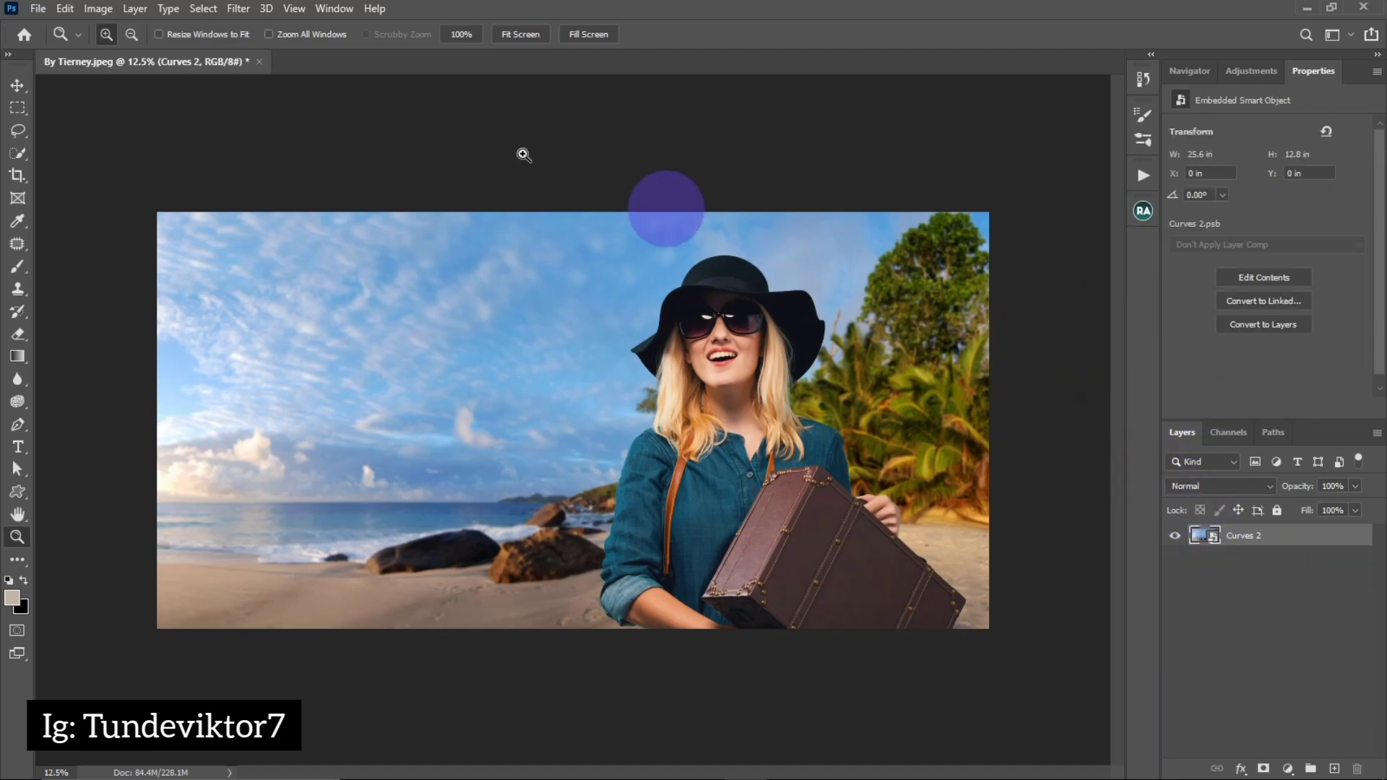
- Start a Camera Raw filter on the combined smart object and warm its Temperature to +7
{"action": "left_click", "coordinate": [237, 9]}
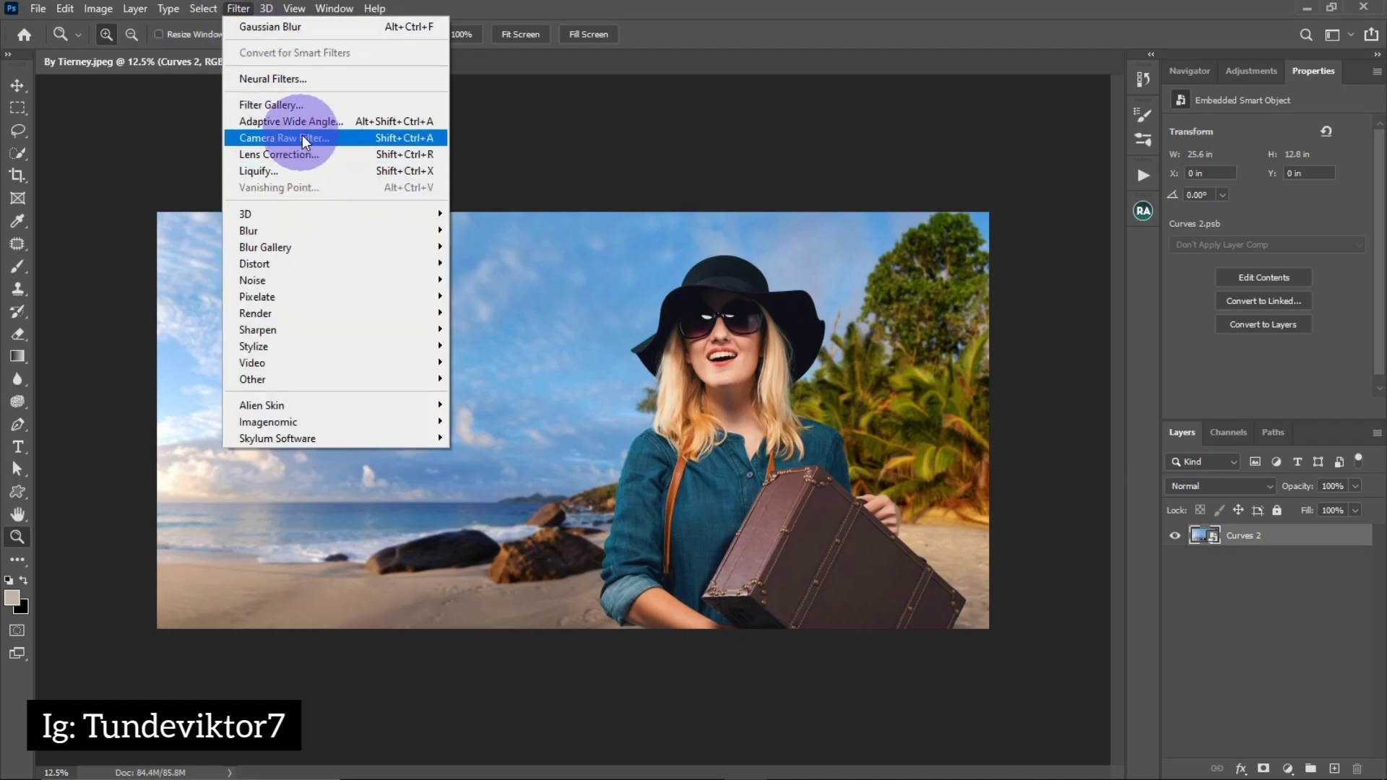
{"action": "left_click", "coordinate": [301, 139]}
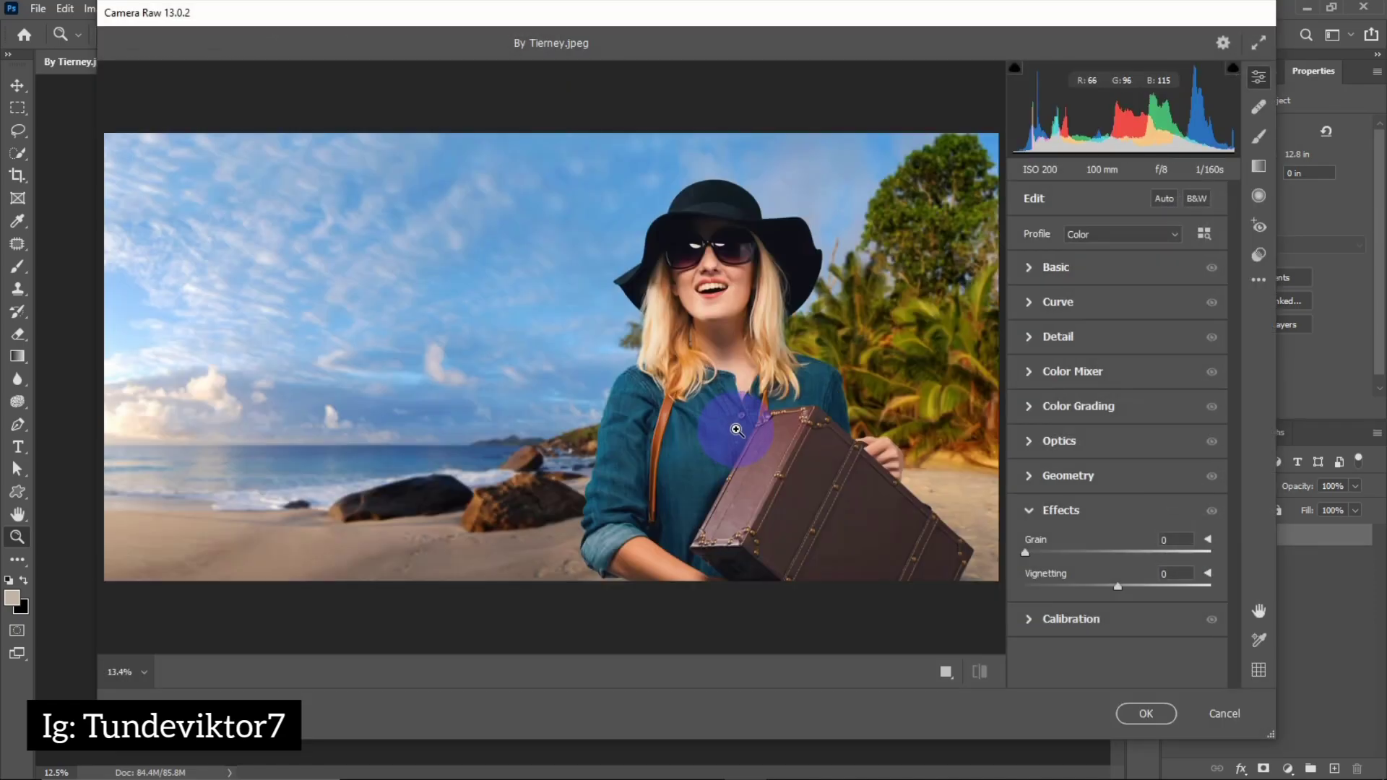
{"action": "left_click", "coordinate": [1033, 269]}
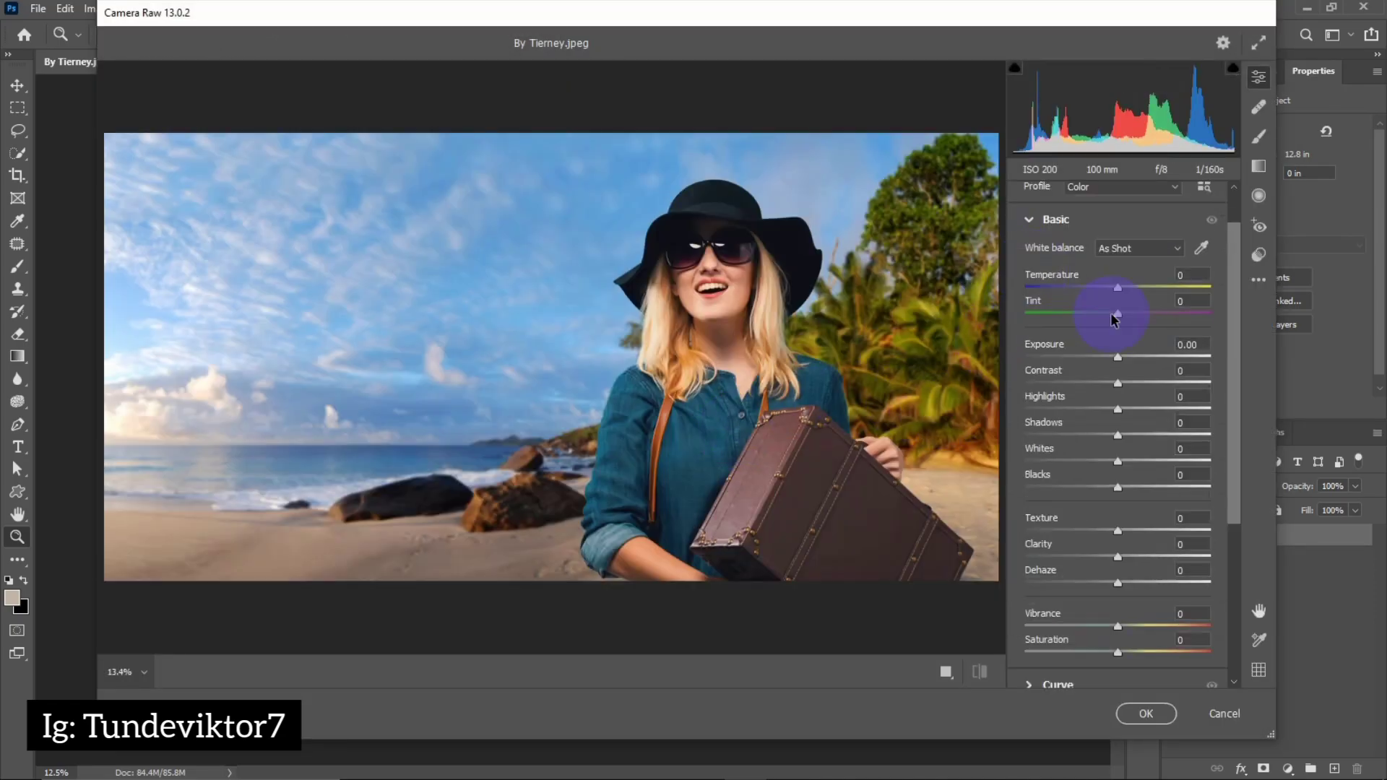
{"action": "left_click_drag", "start_coordinate": [1122, 287], "coordinate": [1125, 295]}
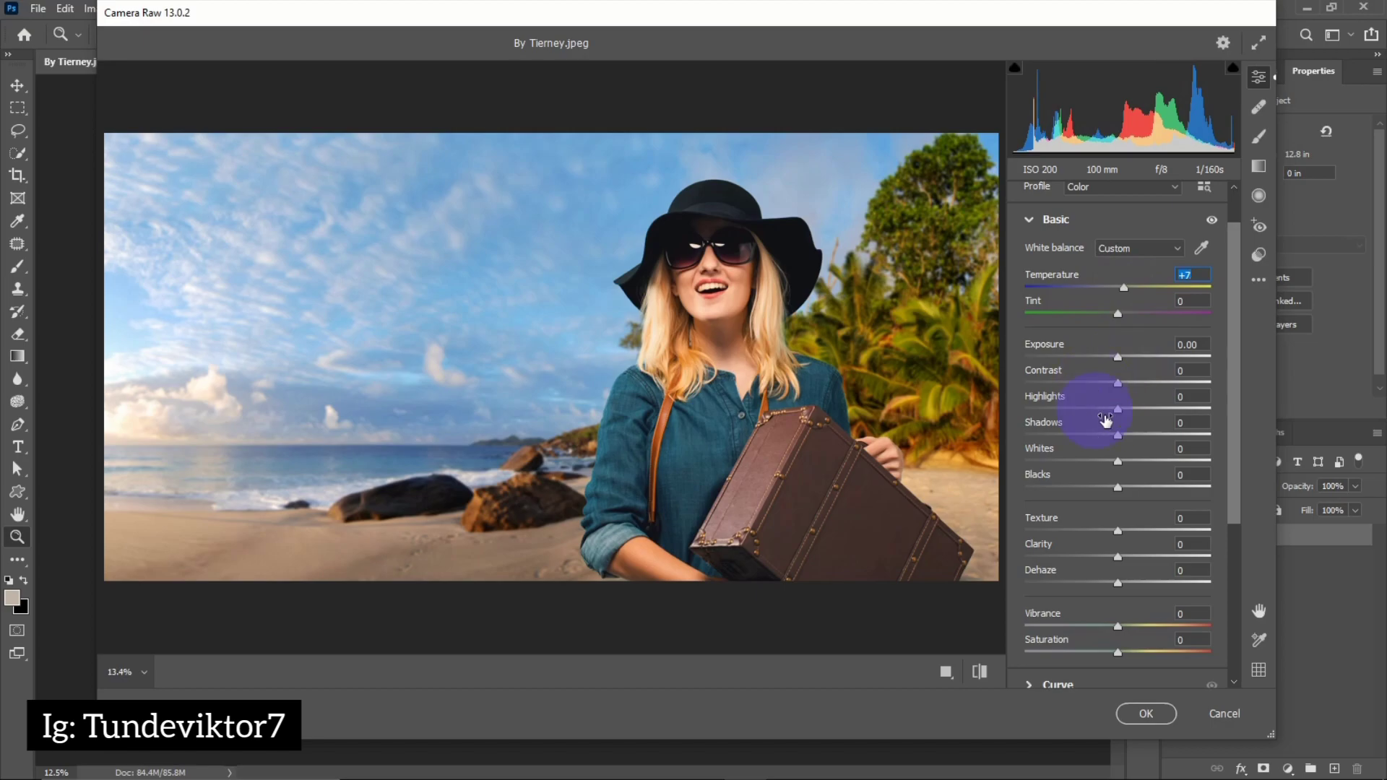
- Set Highlights to -32, Shadows +11, Whites +7, Blacks -11, Texture +10, Vibrance +9 and Saturation -16 in the Camera Raw basic adjustments
{"action": "left_click_drag", "start_coordinate": [1097, 410], "coordinate": [1108, 494]}
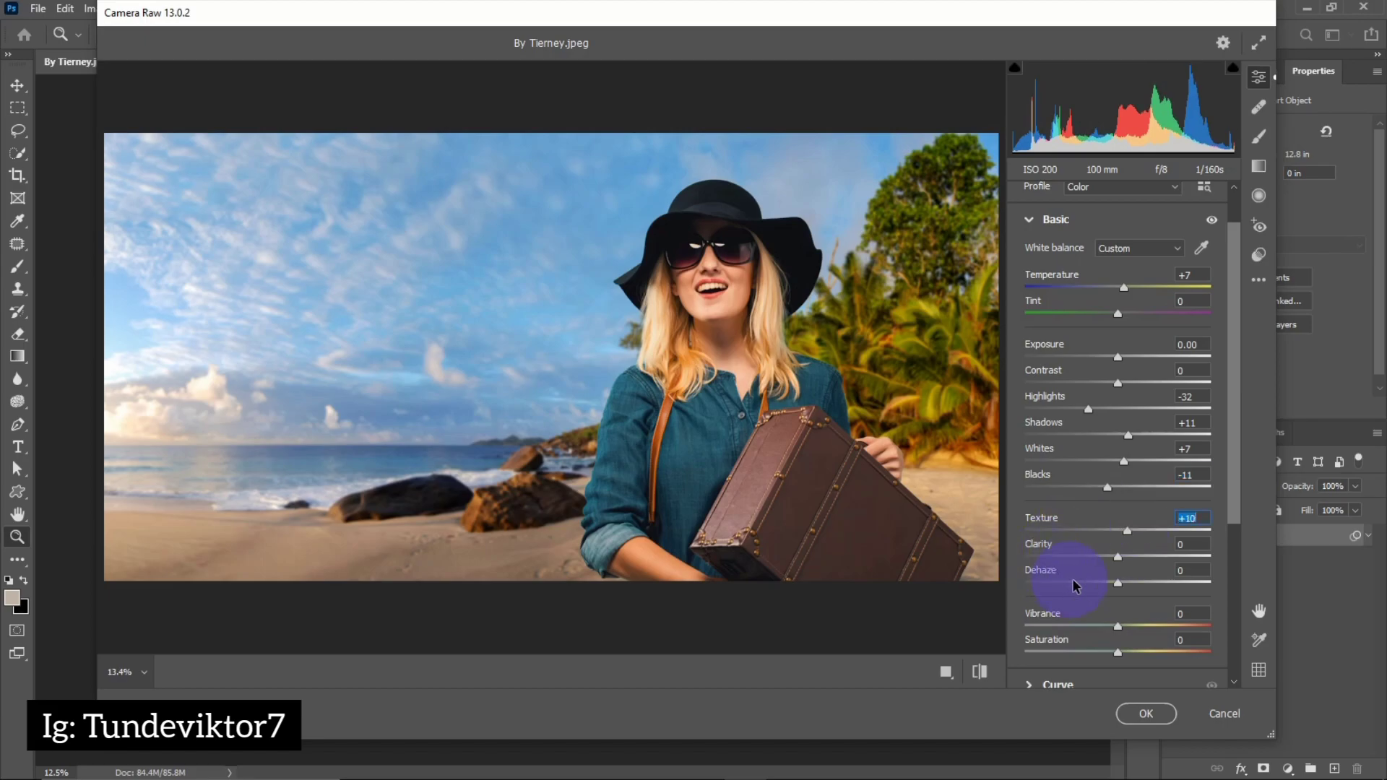
{"action": "left_click_drag", "start_coordinate": [1121, 632], "coordinate": [1132, 636]}
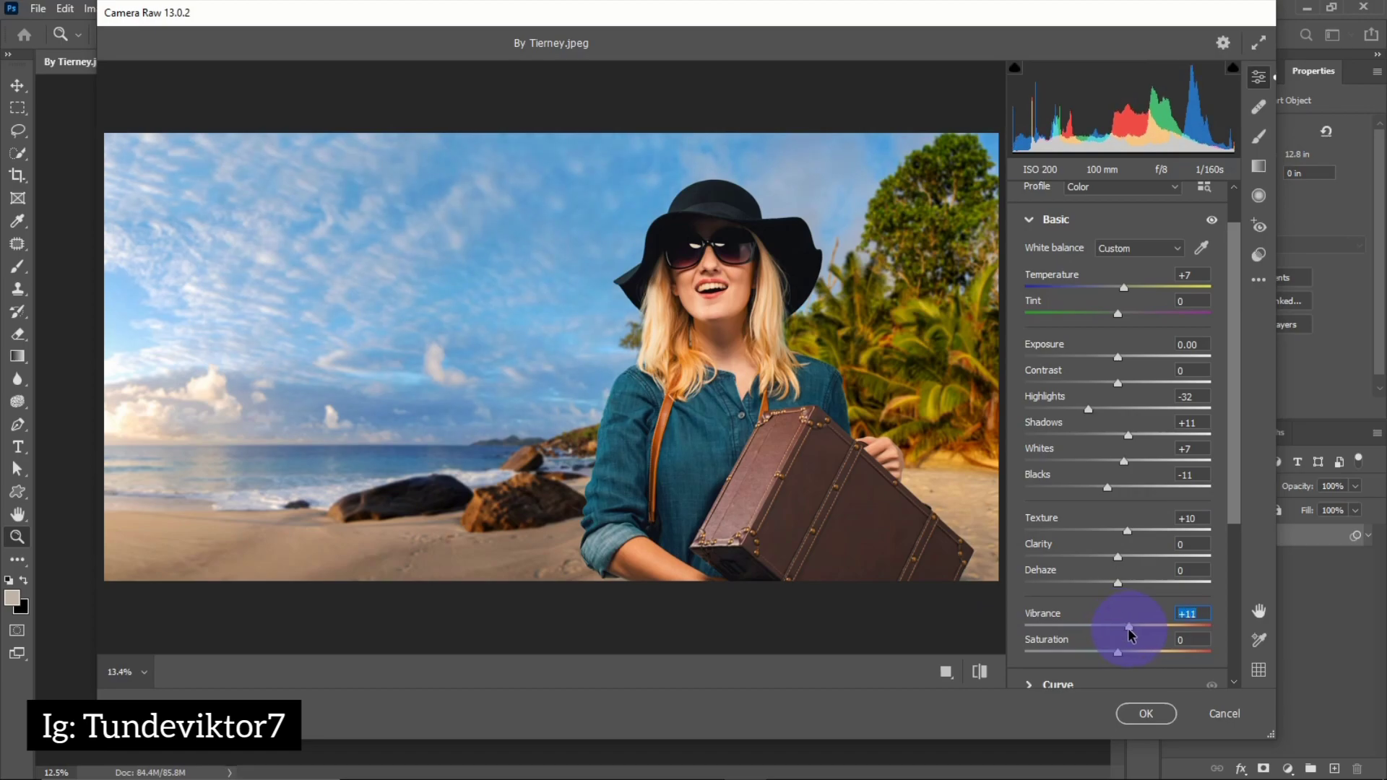
{"action": "left_click_drag", "start_coordinate": [1112, 656], "coordinate": [1103, 657]}
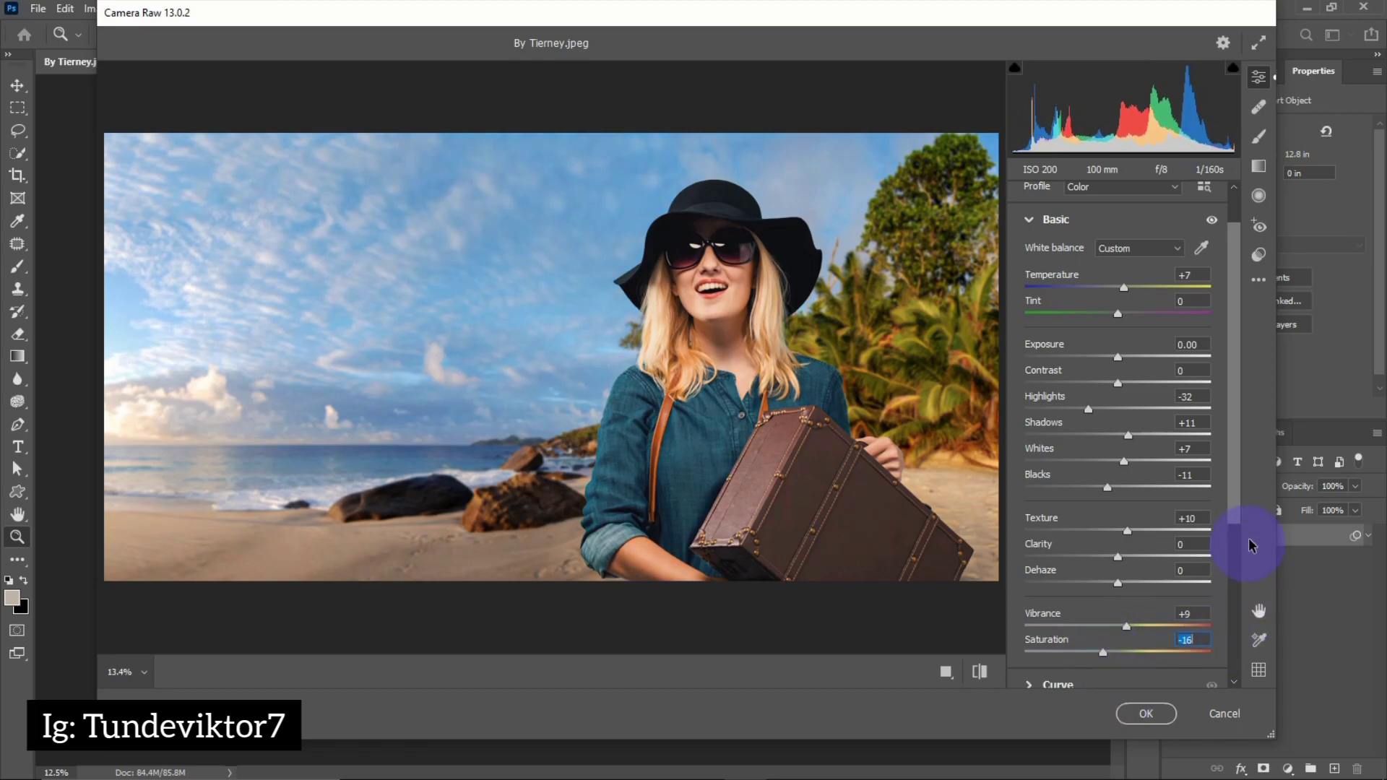
- Add a Grain effect of 19, judging it at 100% around the woman's sleeve and the sky
{"action": "left_click_drag", "start_coordinate": [1234, 526], "coordinate": [1223, 643]}
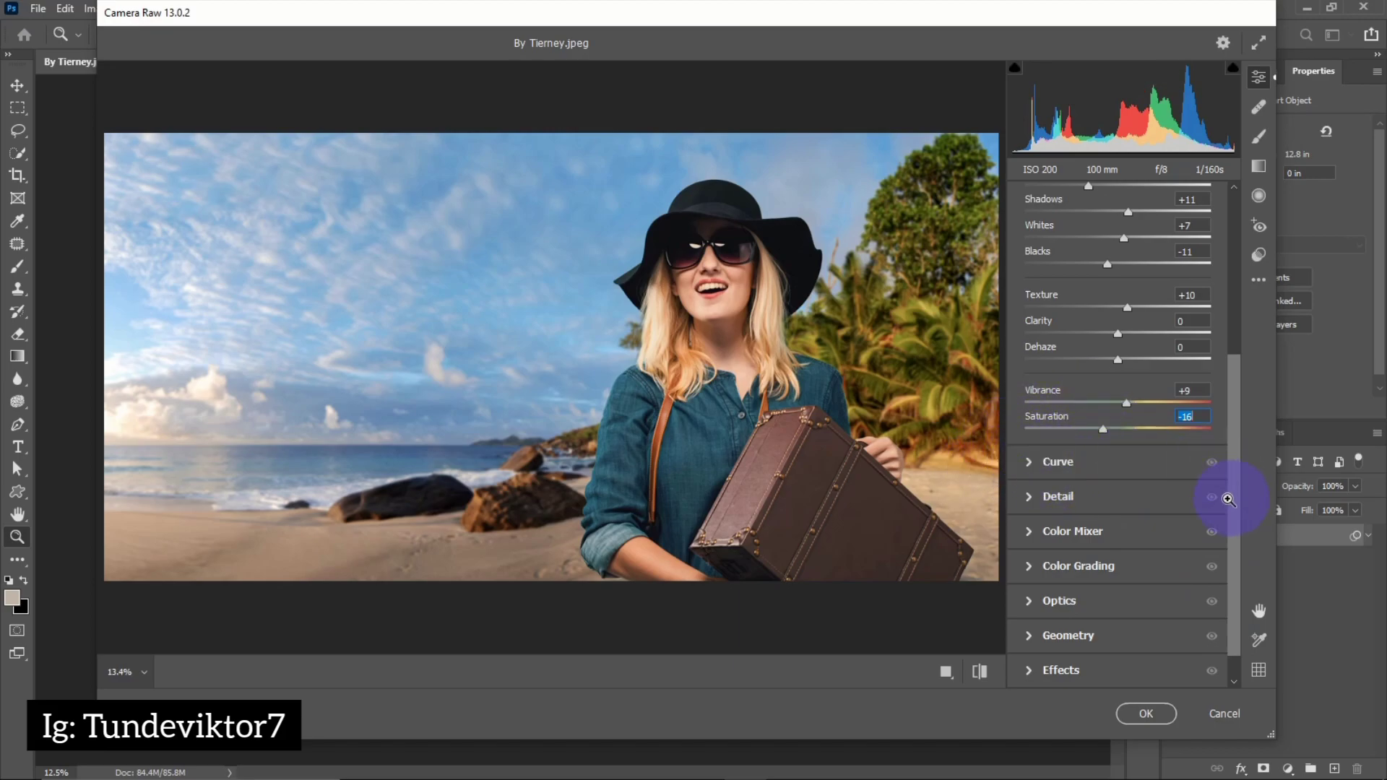
{"action": "scroll", "coordinate": [1228, 514], "scroll_direction": "down", "scroll_amount": 1}
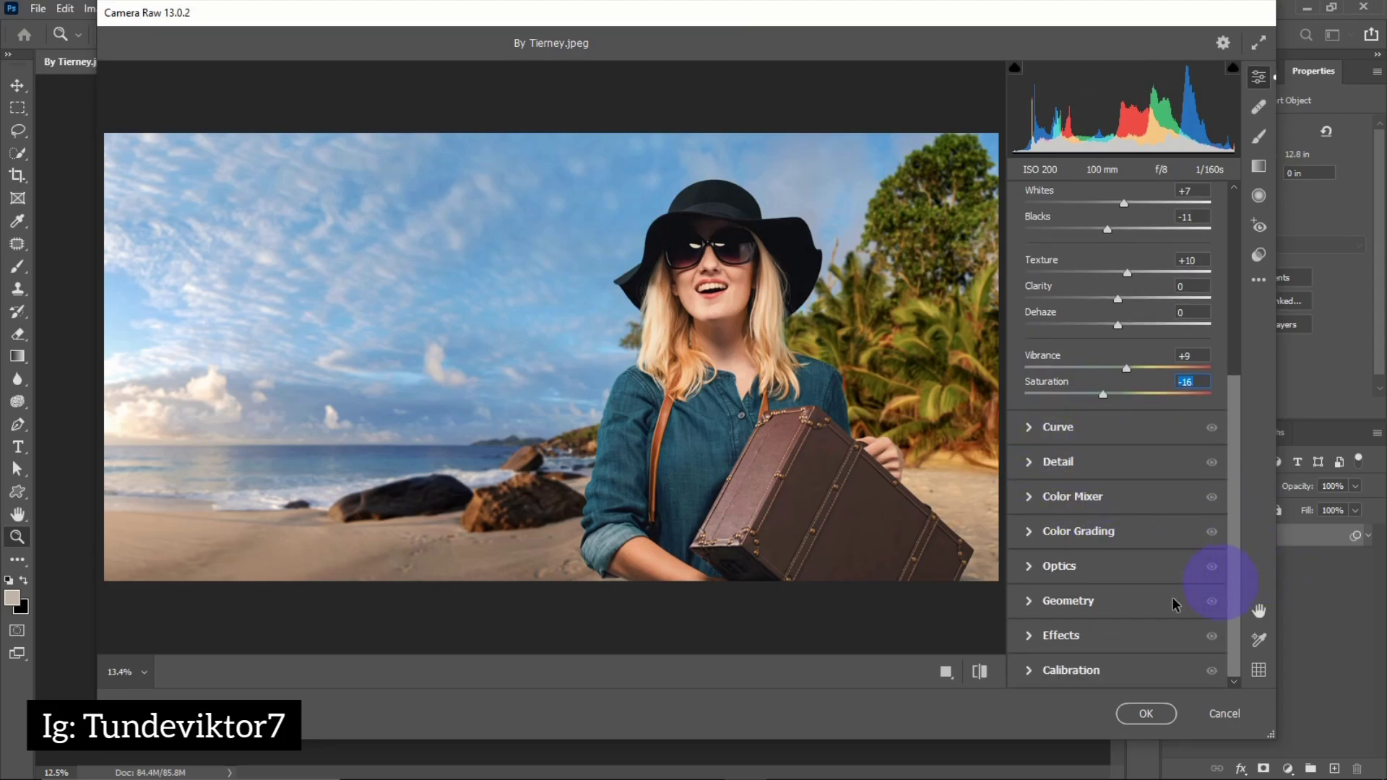
{"action": "left_click", "coordinate": [1028, 635]}
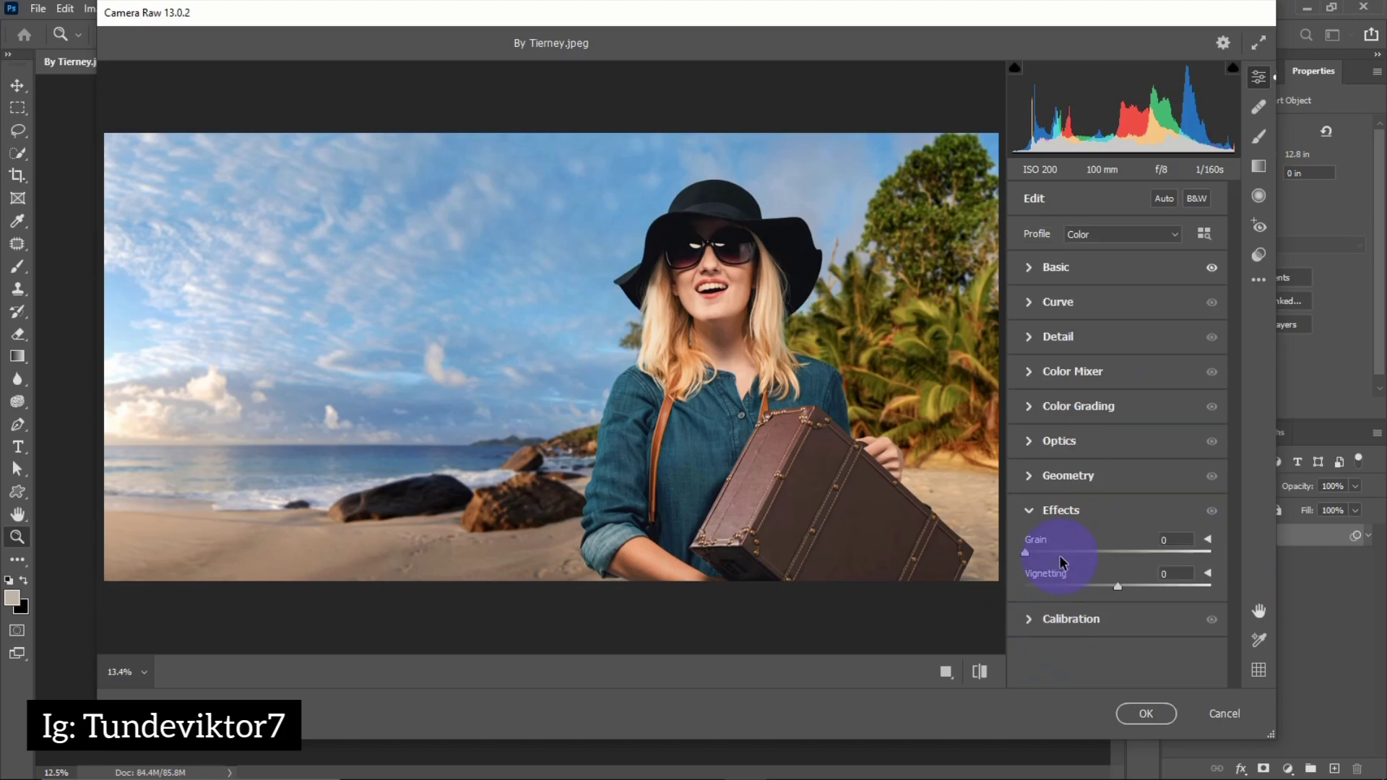
{"action": "left_click_drag", "start_coordinate": [1026, 549], "coordinate": [1041, 553]}
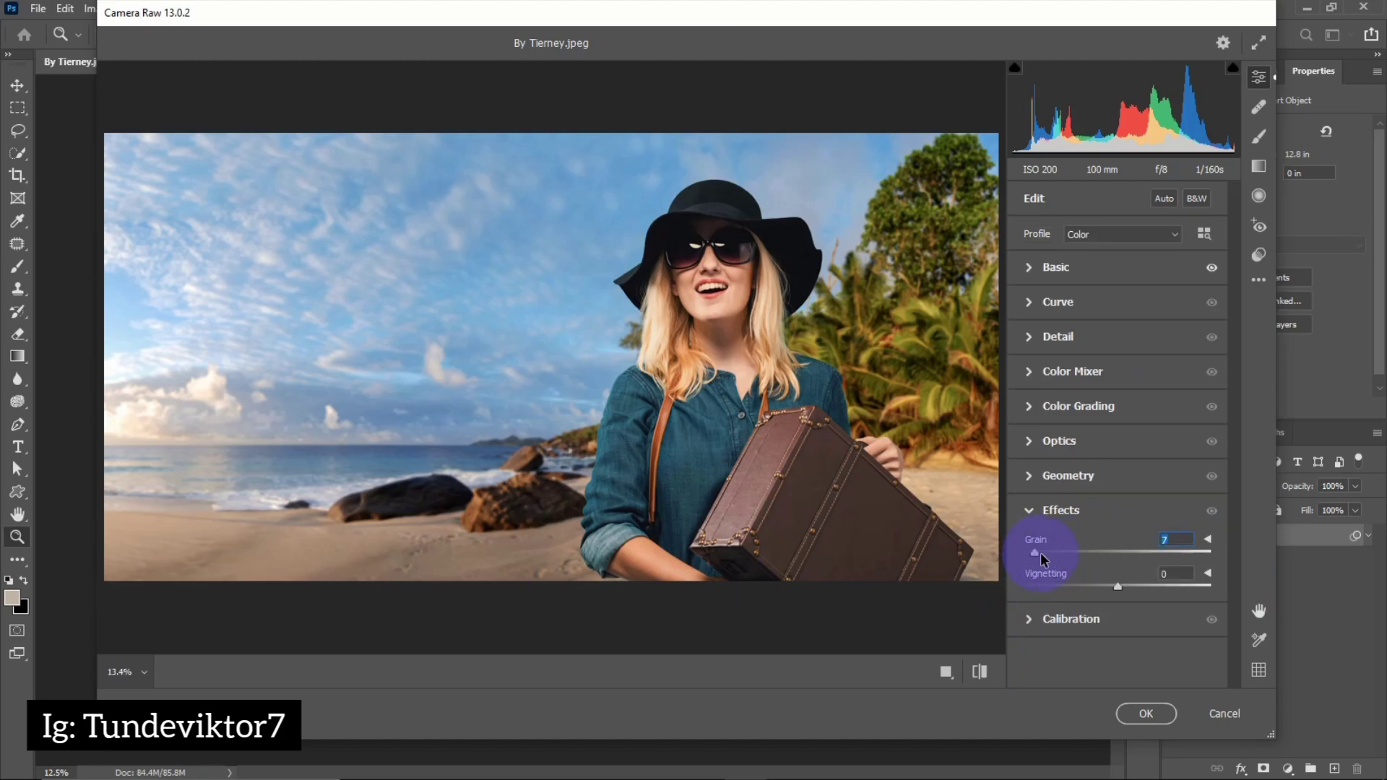
{"action": "left_click", "coordinate": [626, 394]}
{"action": "left_click", "coordinate": [604, 402]}
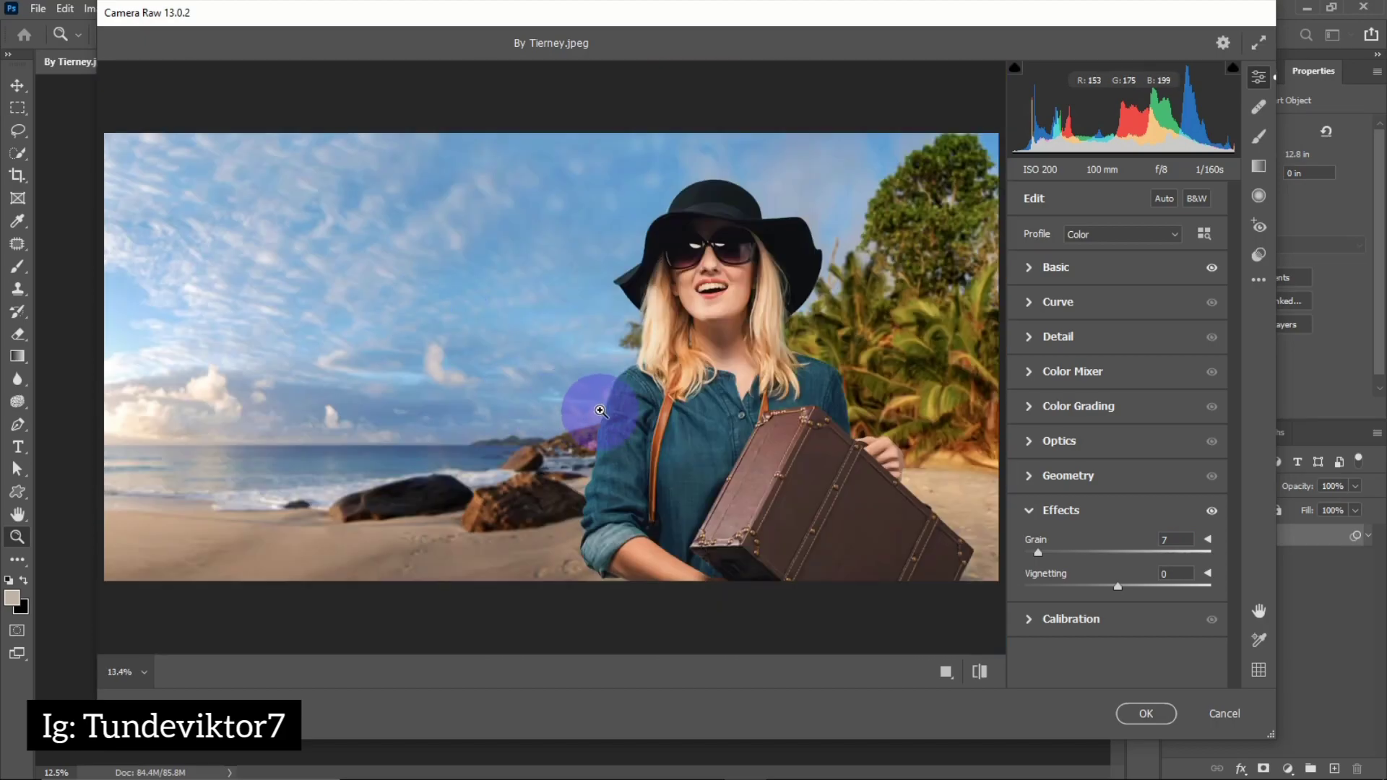
{"action": "left_click", "coordinate": [604, 417]}
{"action": "left_click", "coordinate": [1041, 555]}
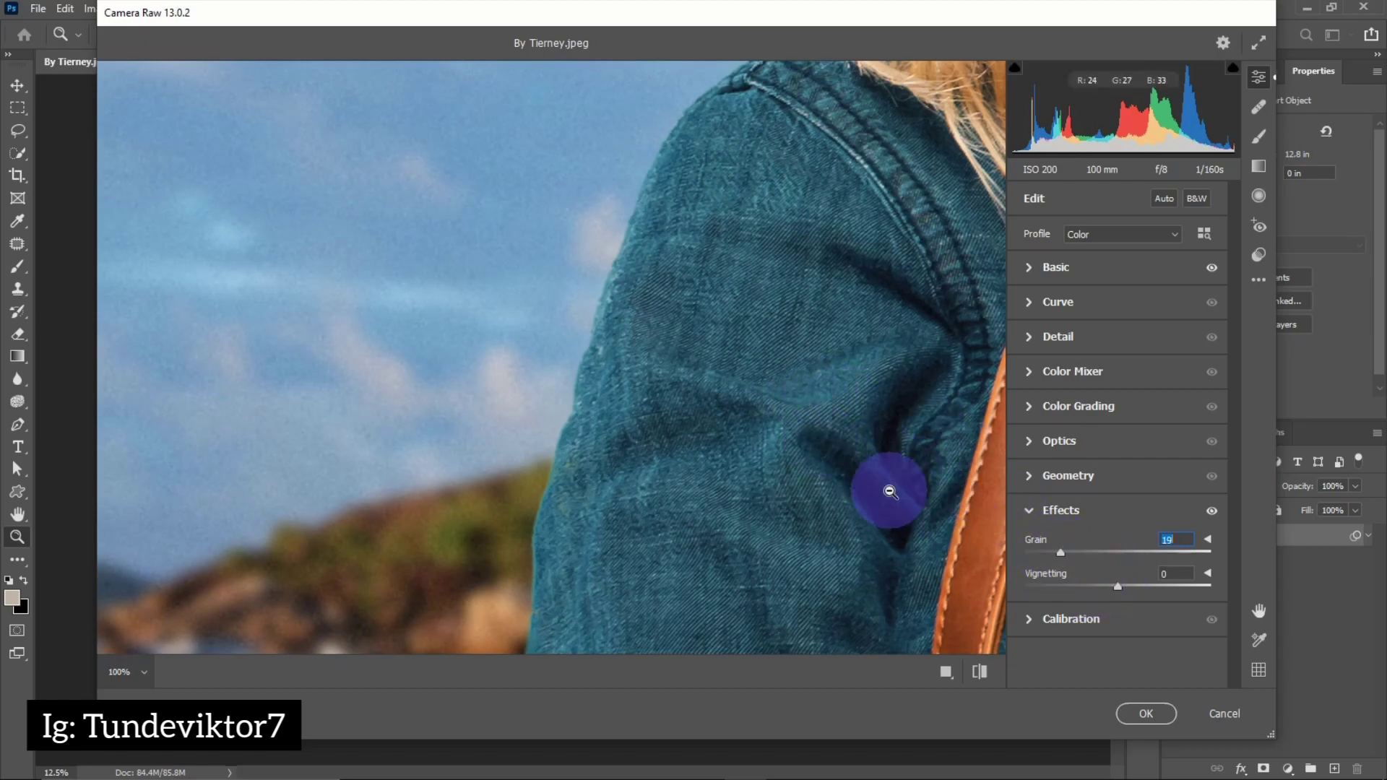
- Darken the picture's edges with a slight negative Vignetting amount, and apply the Camera Raw filter
{"action": "key", "text": "alt"}
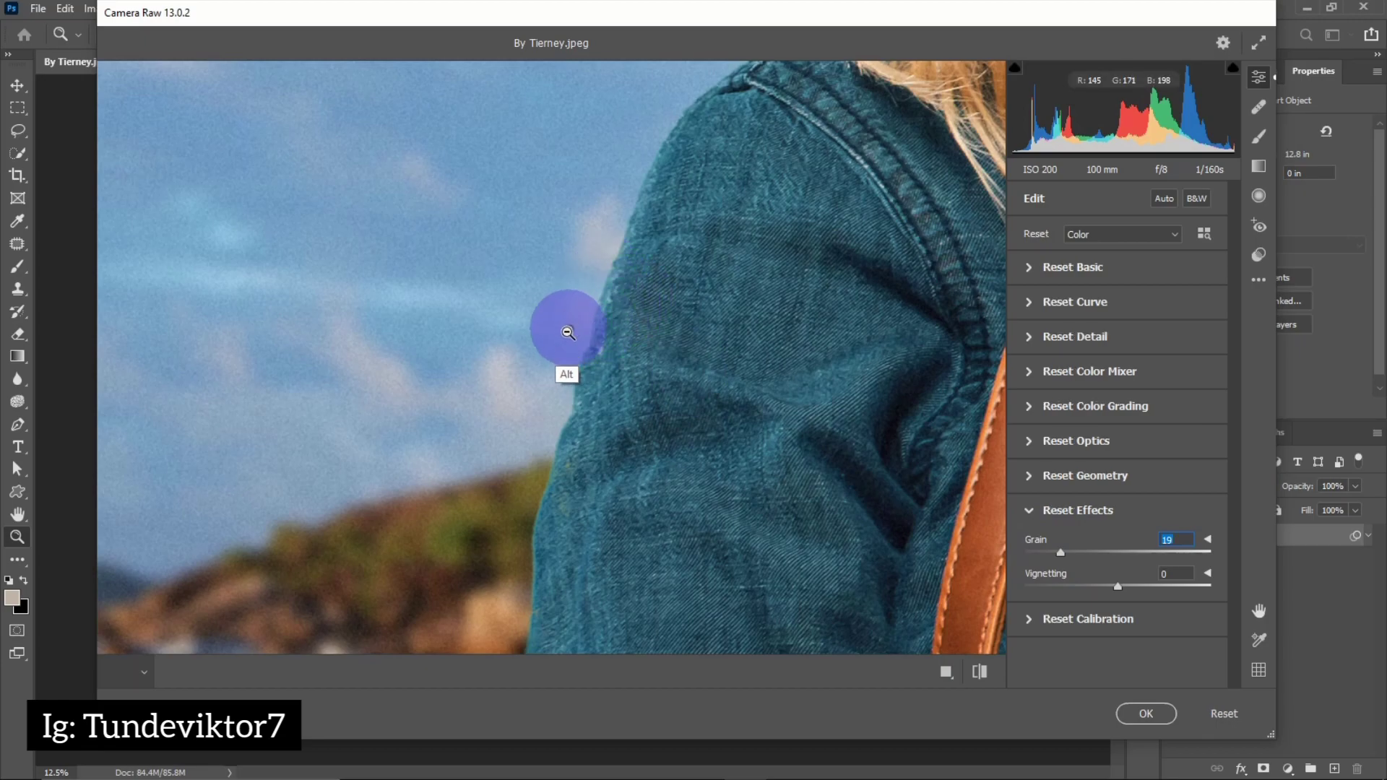
{"action": "left_click", "coordinate": [562, 340], "text": "alt"}
{"action": "left_click", "coordinate": [566, 347]}
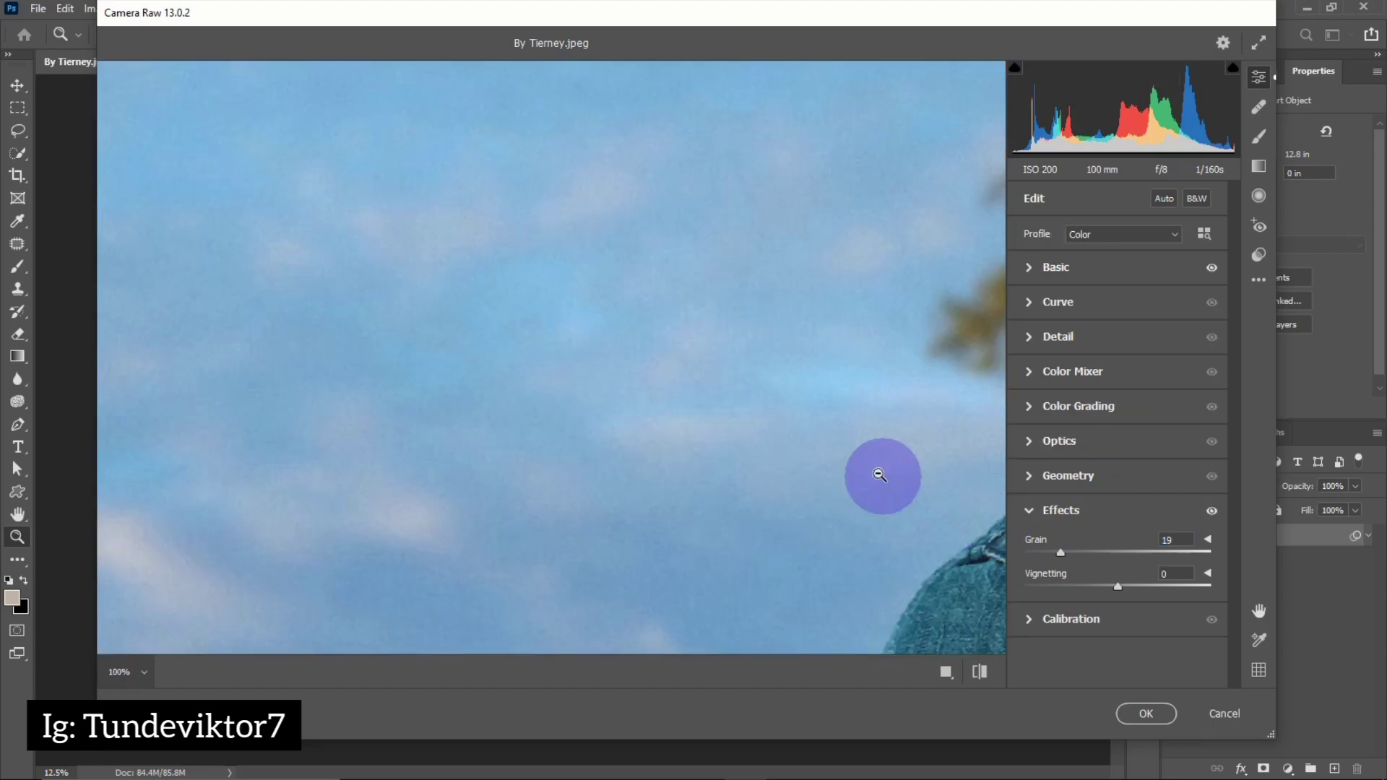
{"action": "left_click", "coordinate": [728, 440], "text": "alt"}
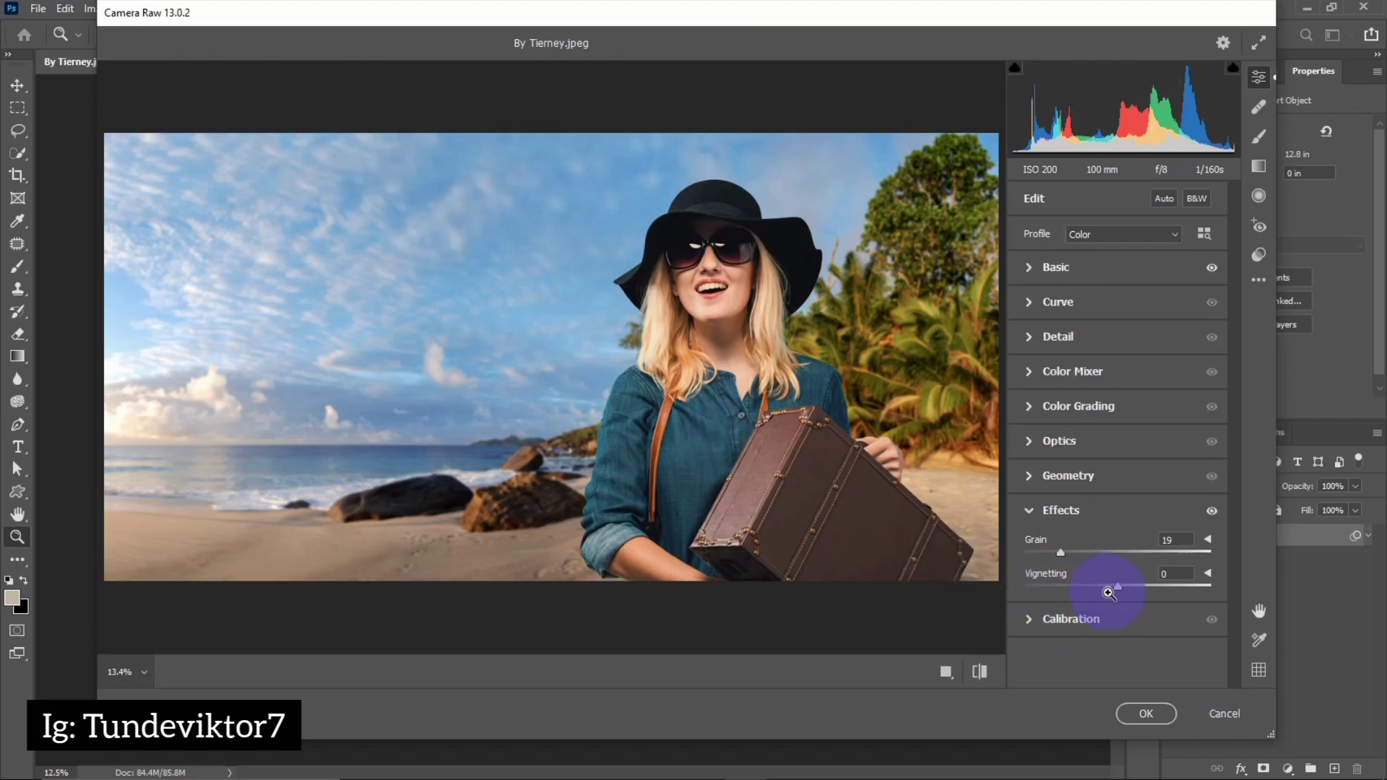
{"action": "left_click_drag", "start_coordinate": [1116, 587], "coordinate": [1092, 590]}
{"action": "left_click", "coordinate": [1146, 714]}
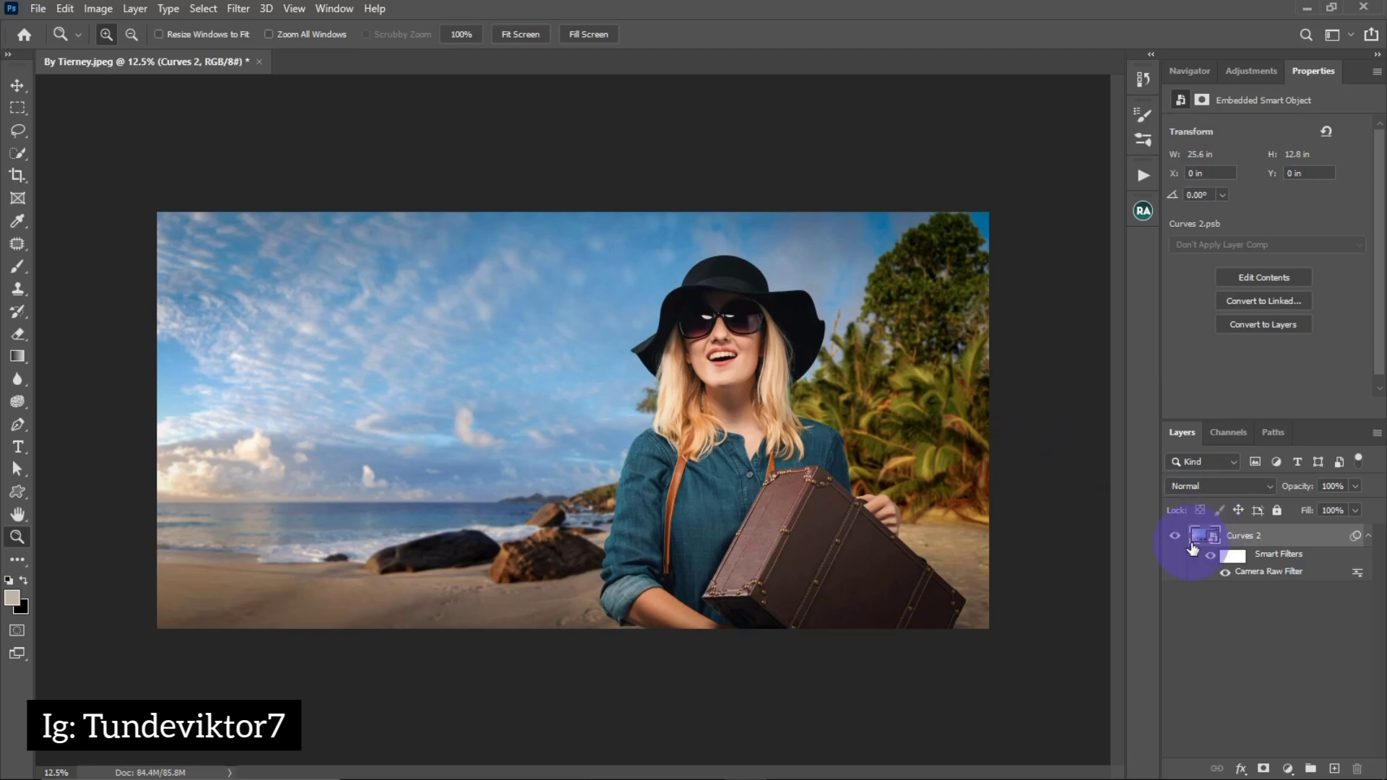
- Compare the composite with and without the Camera Raw smart filter, leaving the filter visible
{"action": "left_click", "coordinate": [1175, 536]}
{"action": "left_click", "coordinate": [1176, 538]}
{"action": "left_click", "coordinate": [1212, 565]}
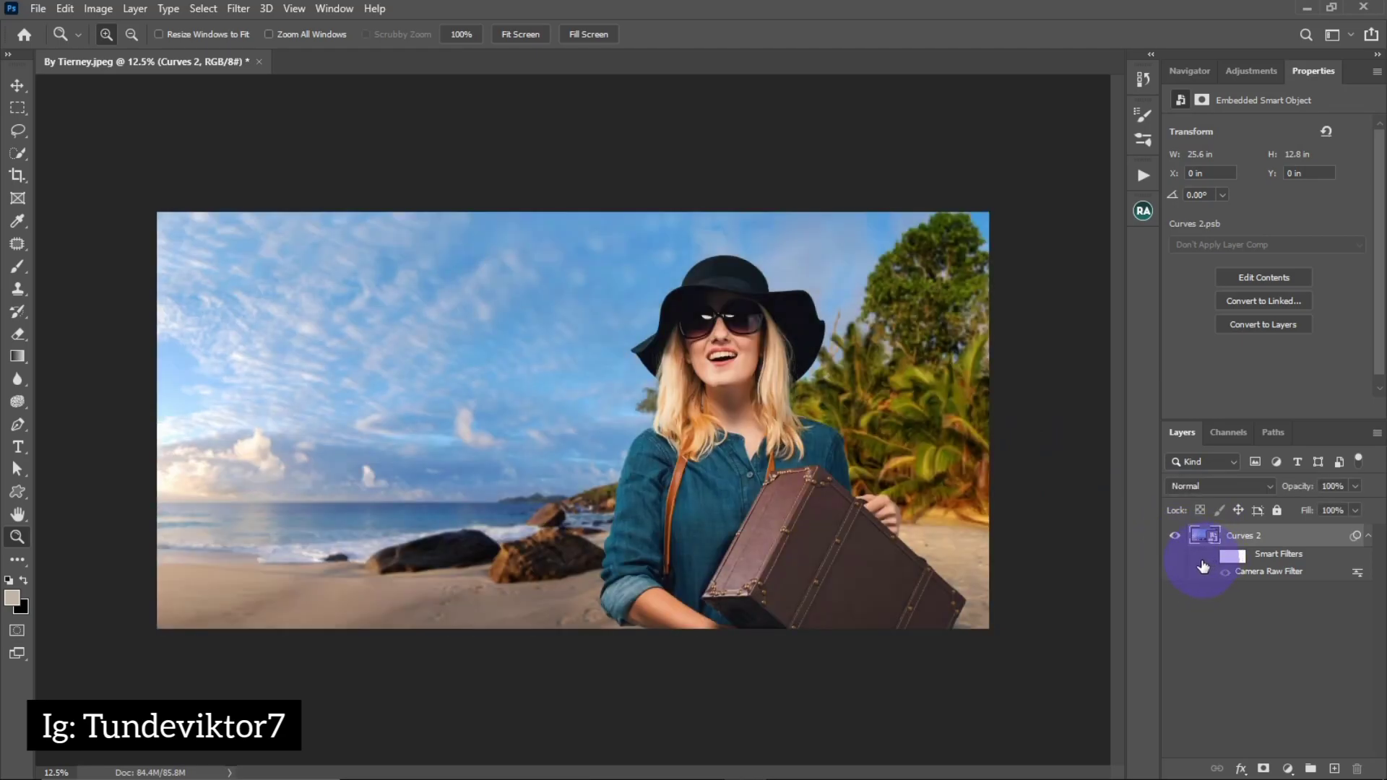
{"action": "left_click", "coordinate": [1208, 565]}
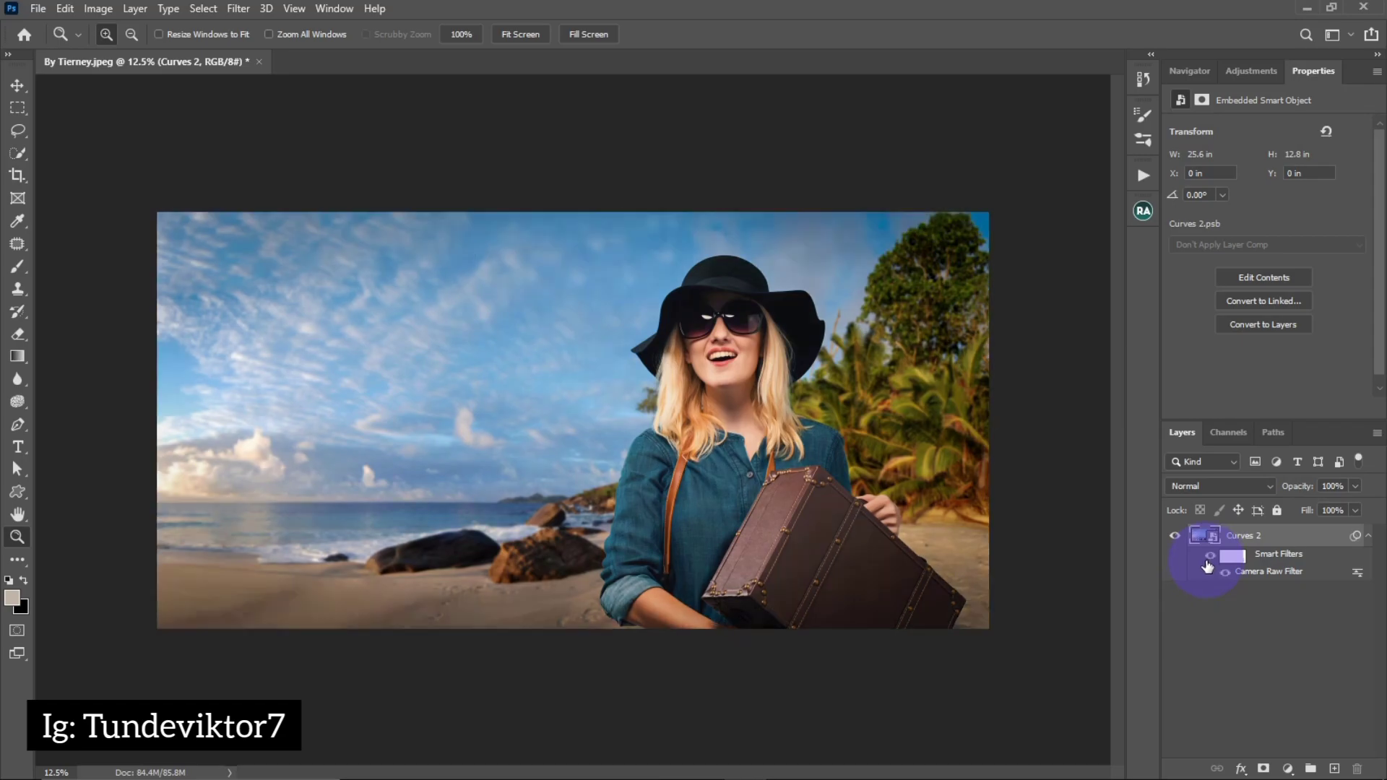
- Add a Levels adjustment layer above the composite with input black at 7 and input white at 250
{"action": "left_click", "coordinate": [1239, 71]}
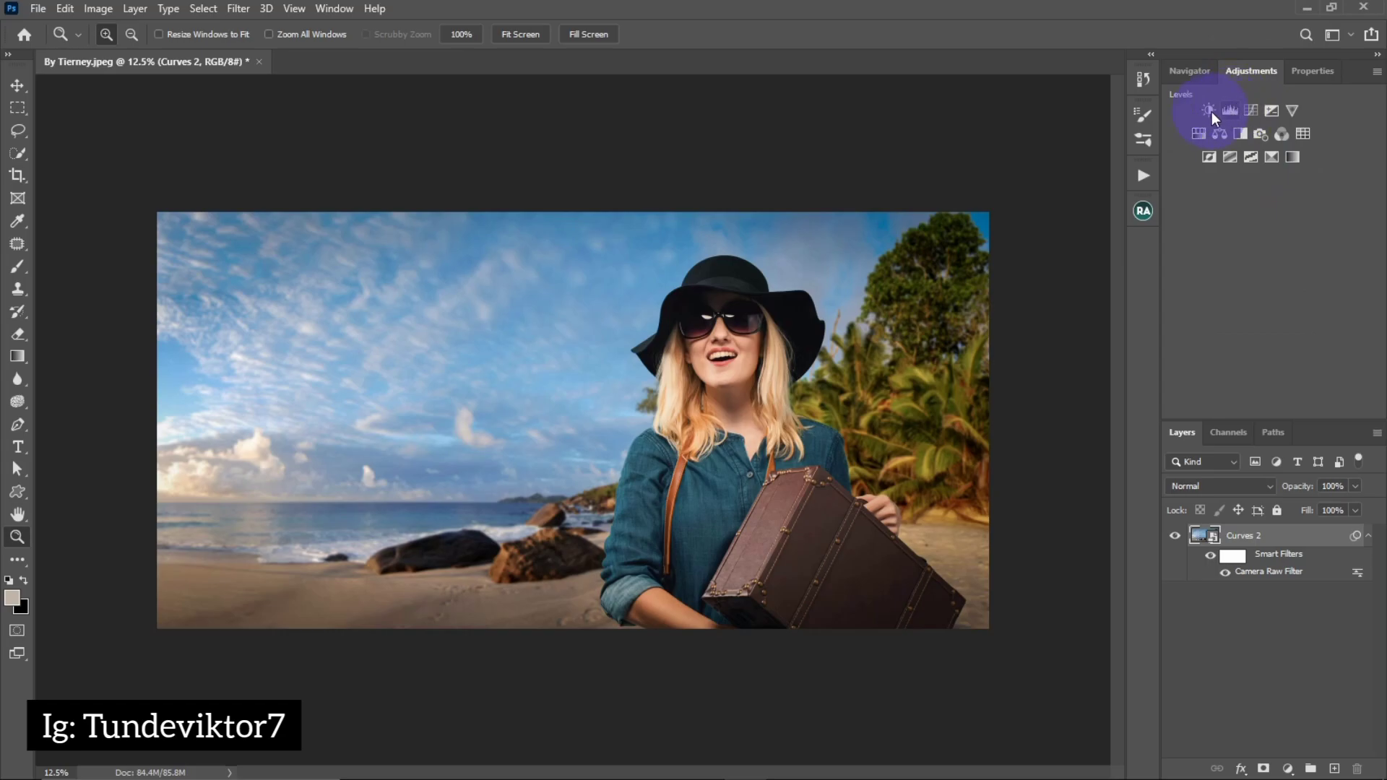
{"action": "left_click", "coordinate": [1228, 115]}
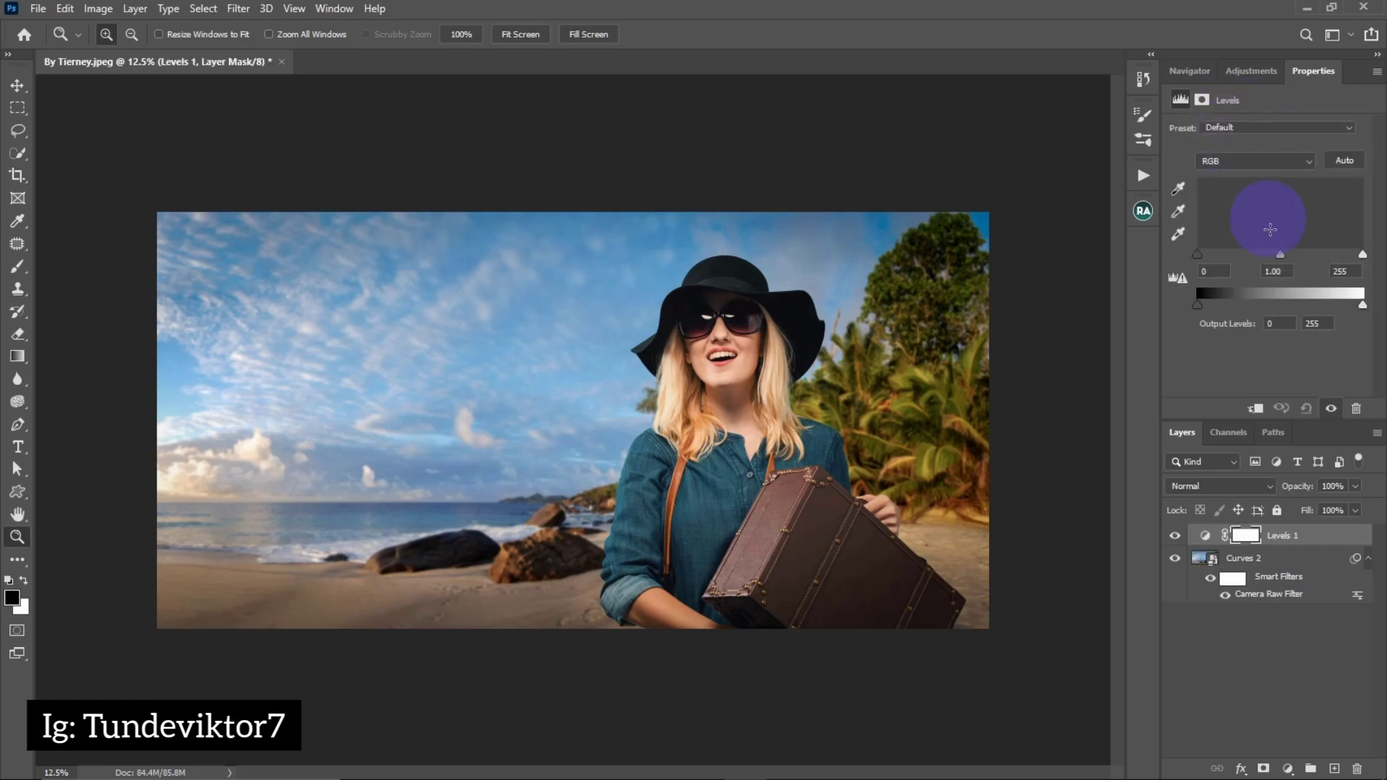
{"action": "key", "text": "alt"}
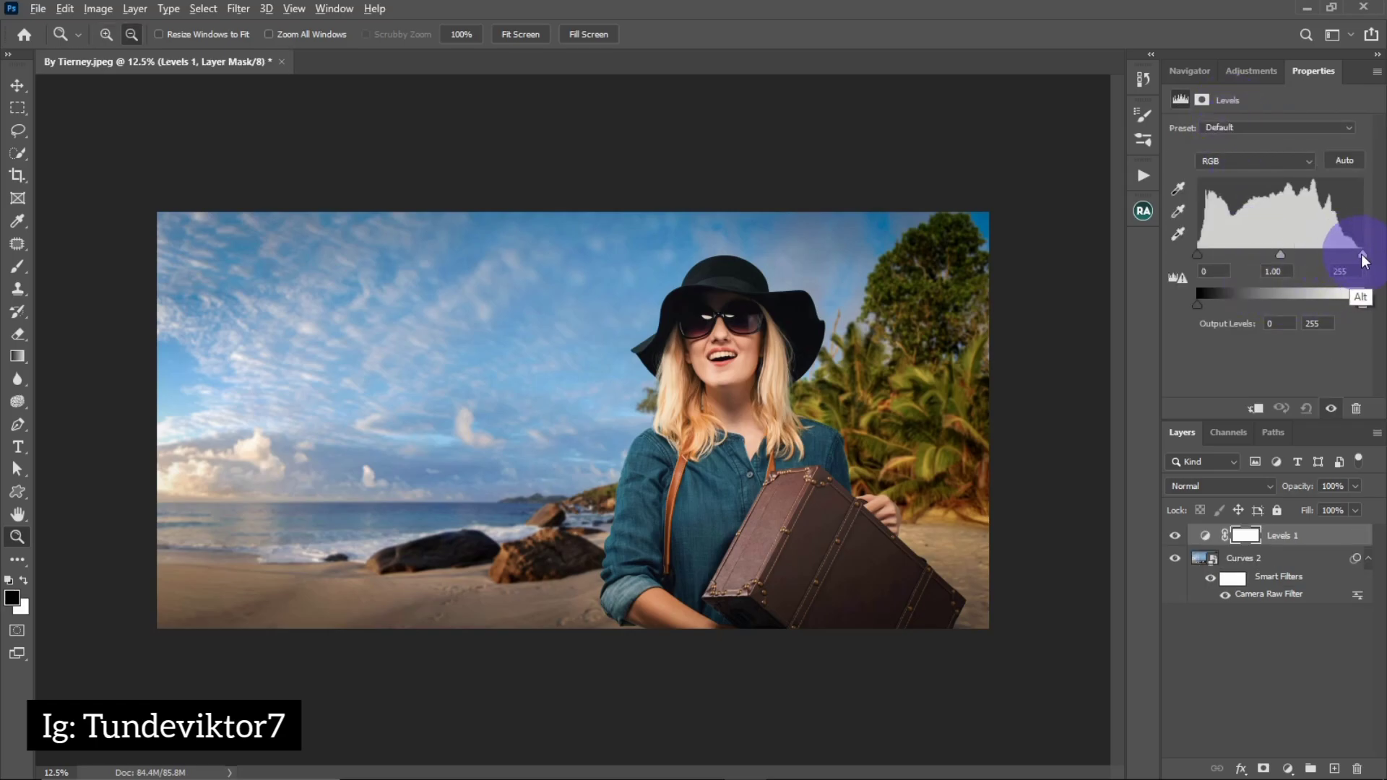
{"action": "left_click_drag", "start_coordinate": [1363, 257], "coordinate": [1361, 257]}
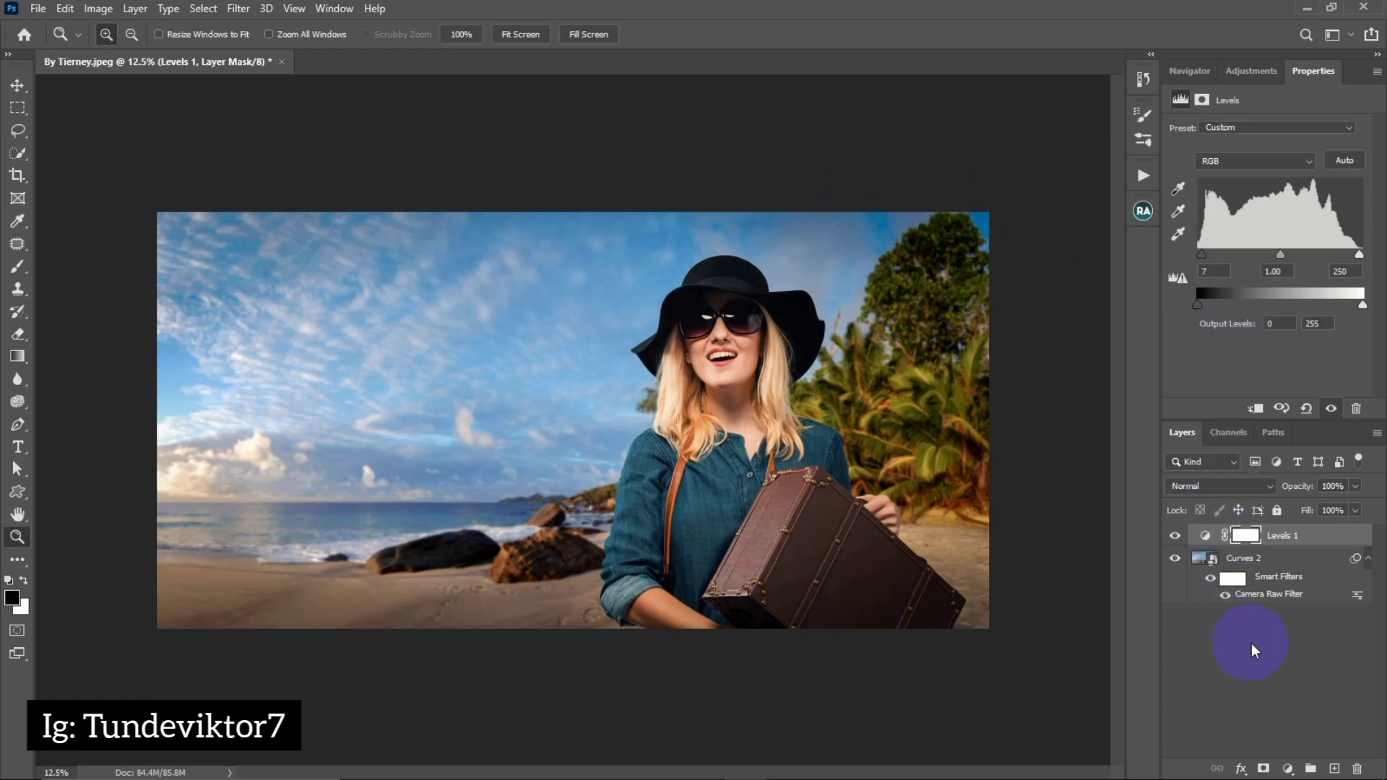
- Open the Curves 2 smart object's contents to review its editable layers, and close it without changes
{"action": "left_click", "coordinate": [1200, 559]}
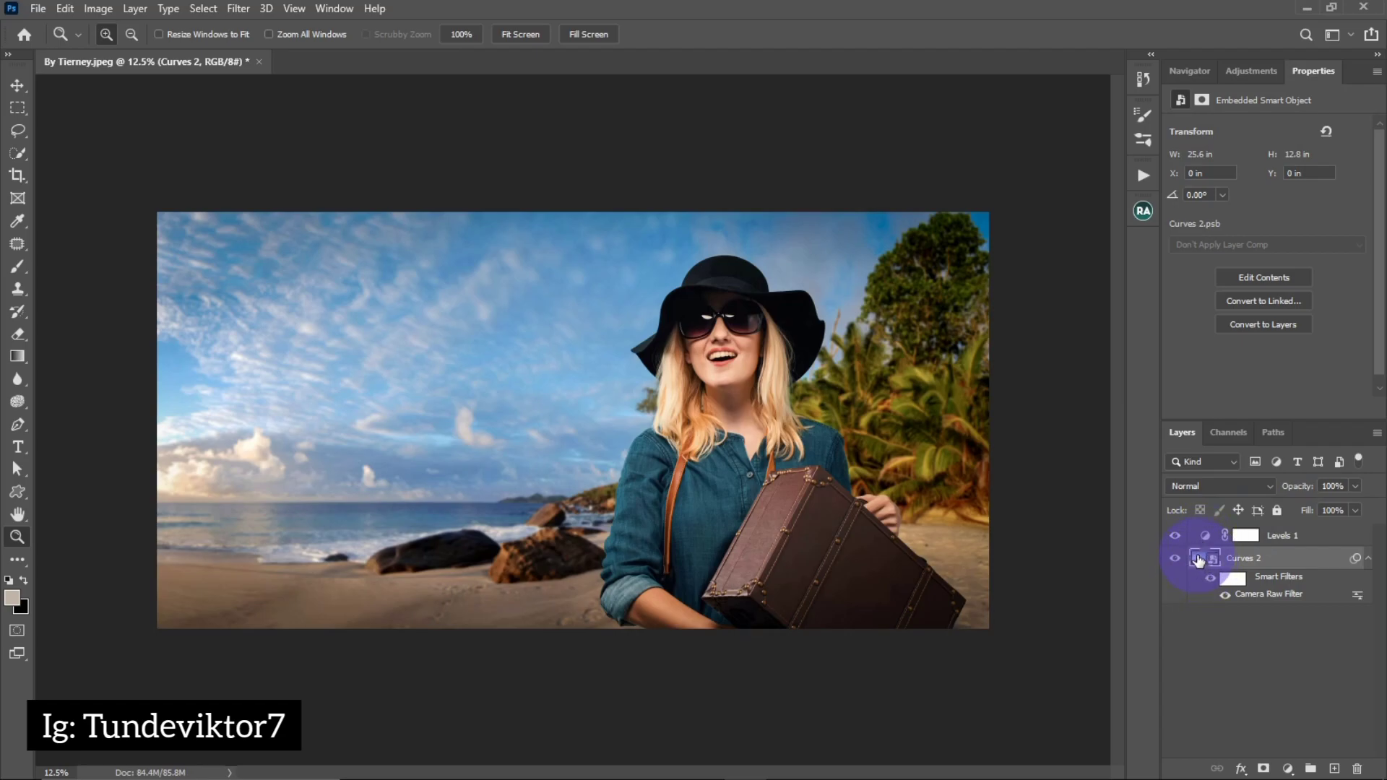
{"action": "double_click", "coordinate": [1198, 560]}
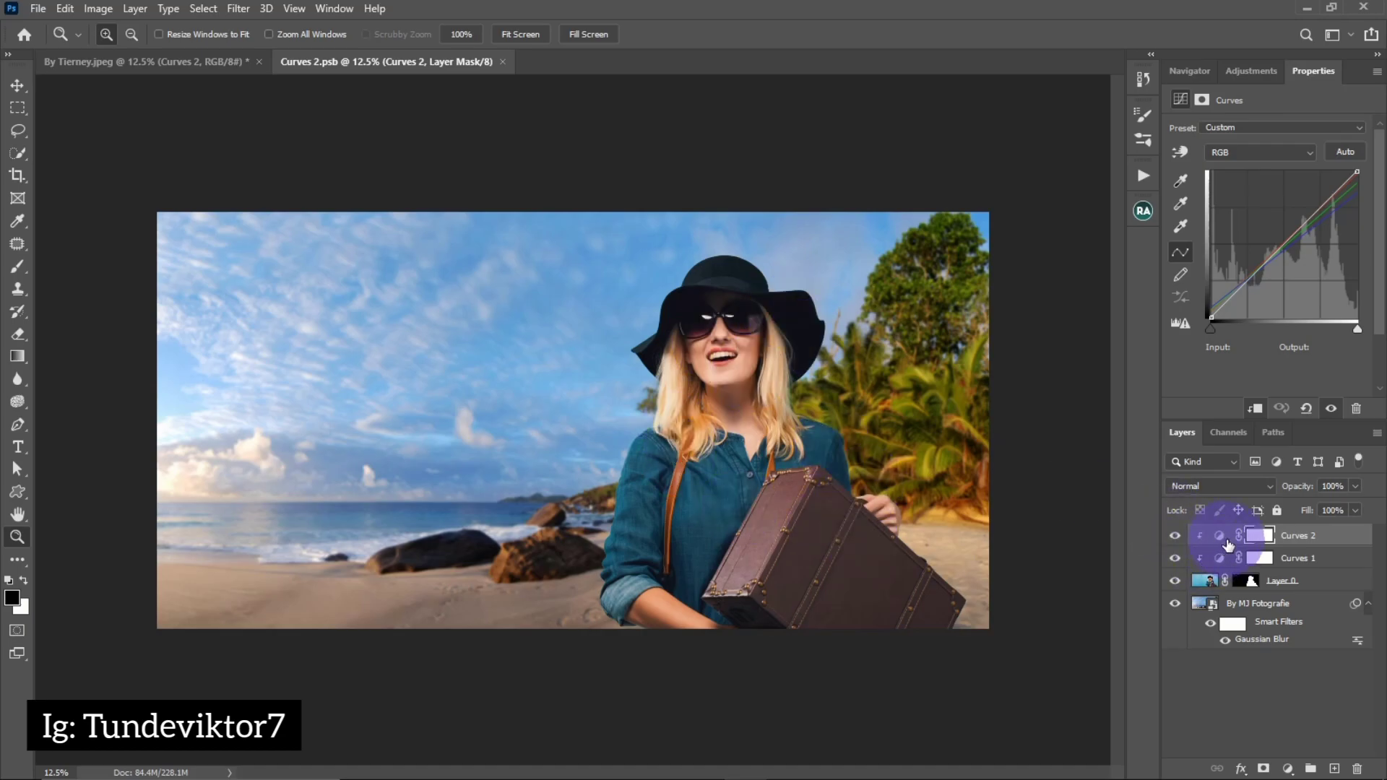
{"action": "left_click", "coordinate": [504, 62]}
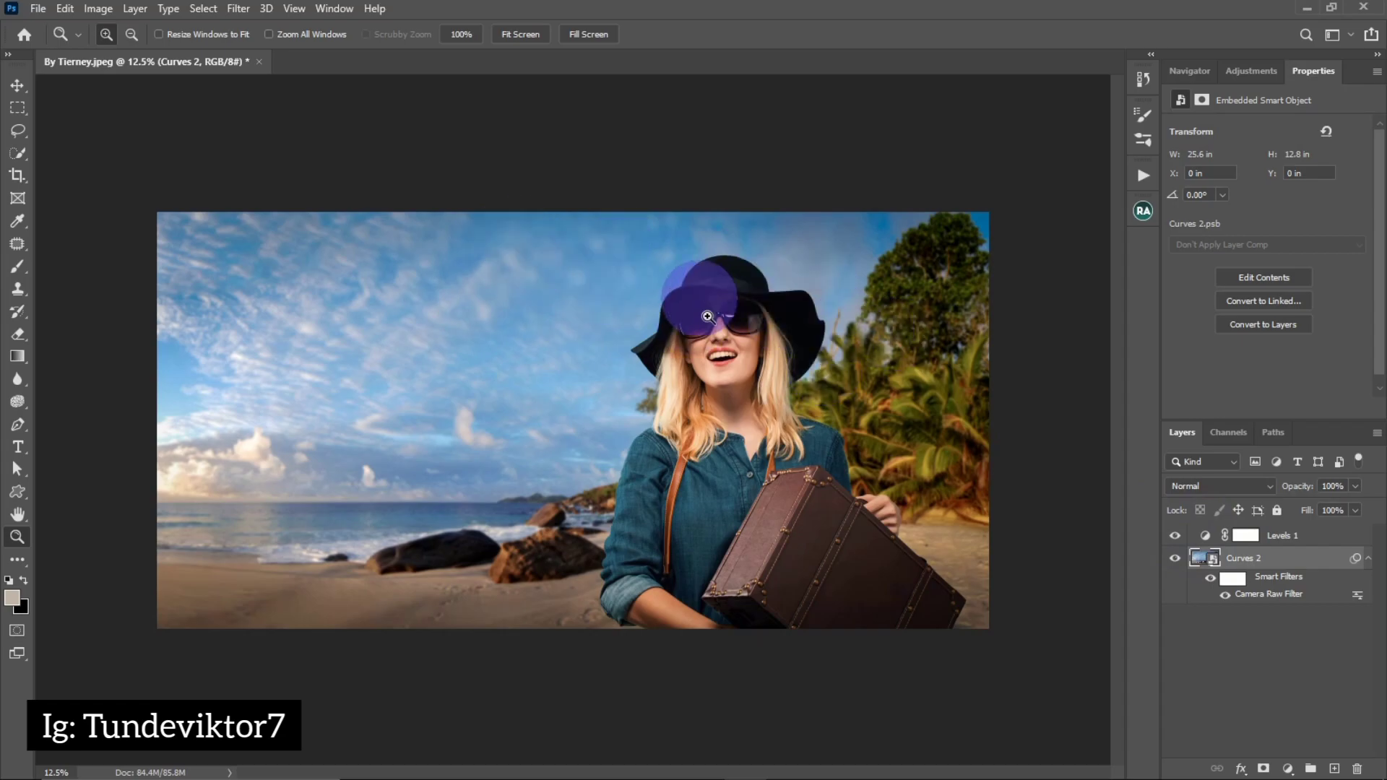
- Place the original blue-background photo of the woman as an embedded layer directly above the Curves 2 smart object, keeping its full-canvas size
{"action": "left_click", "coordinate": [38, 9]}
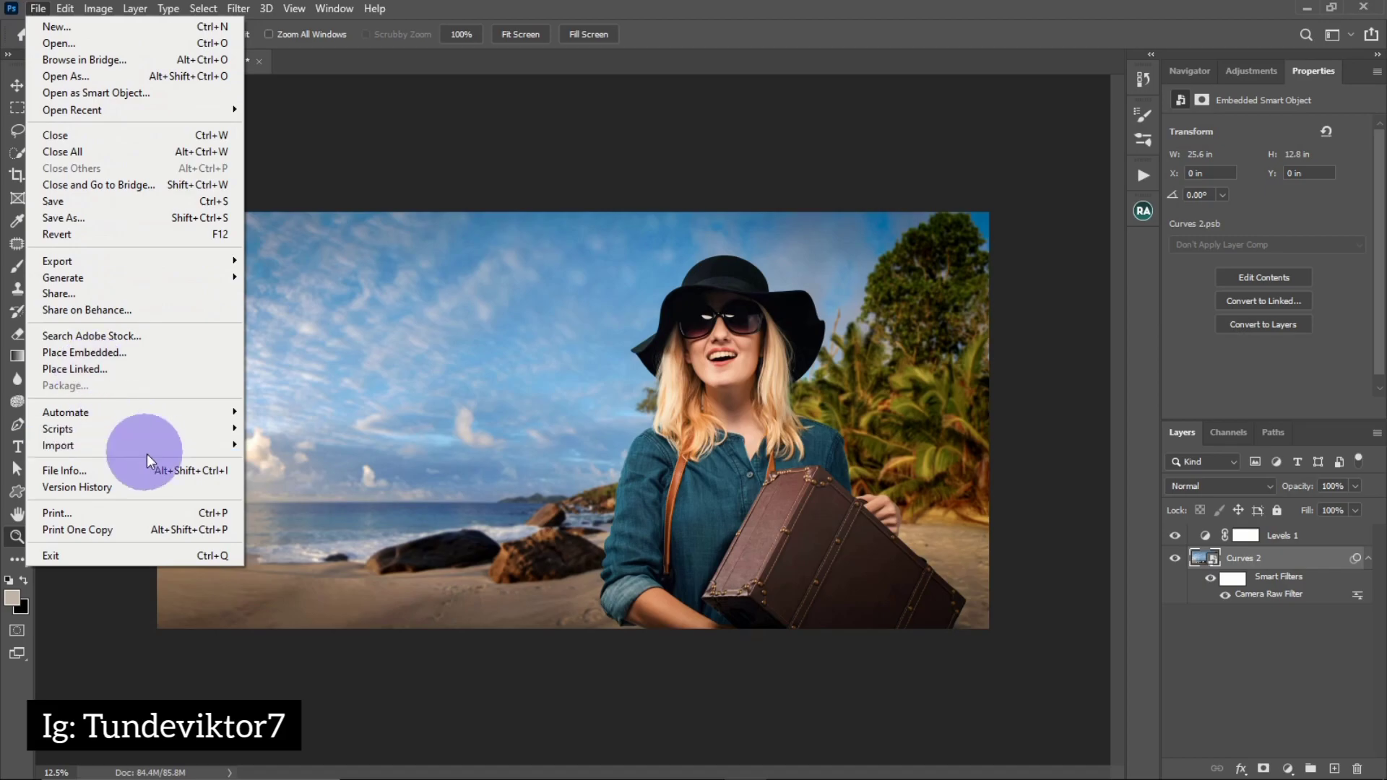
{"action": "left_click", "coordinate": [141, 351]}
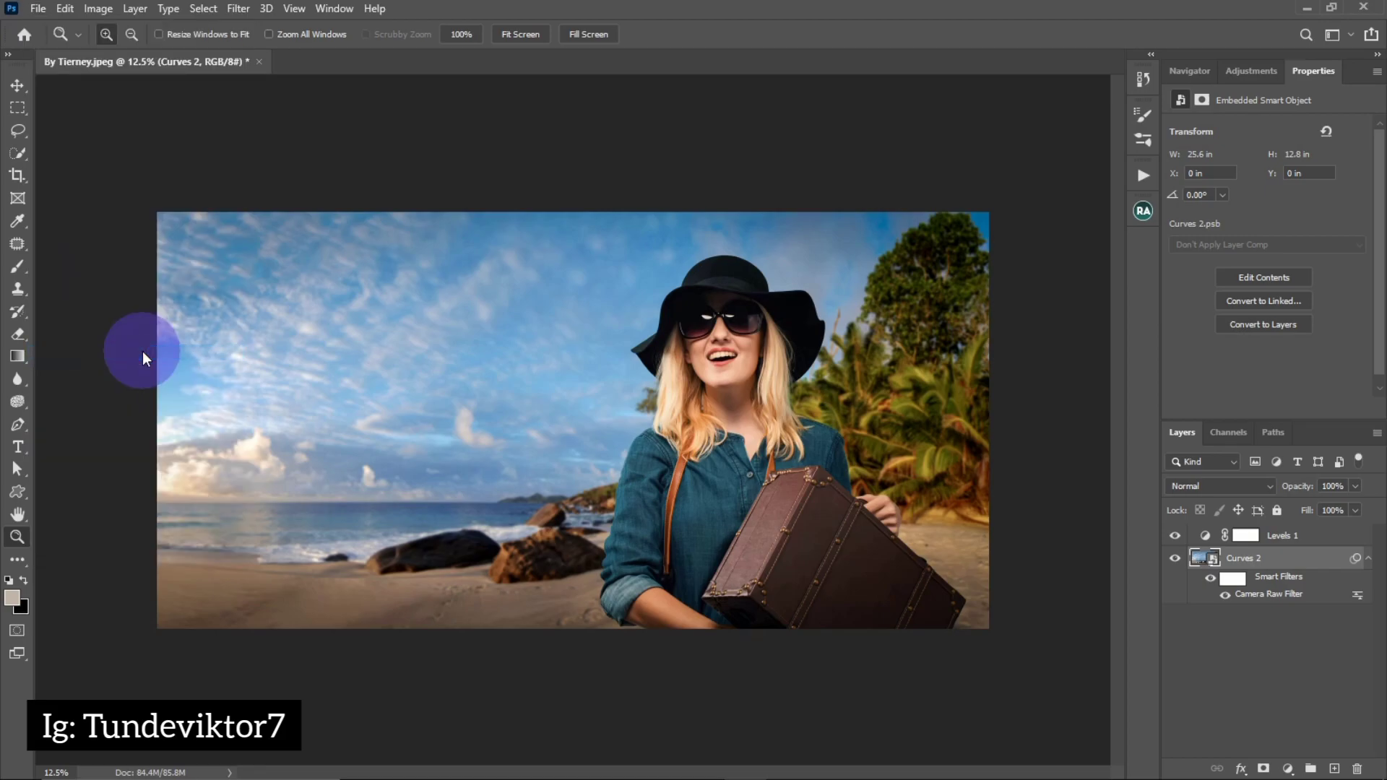
{"action": "left_click", "coordinate": [296, 165]}
{"action": "left_click", "coordinate": [404, 413]}
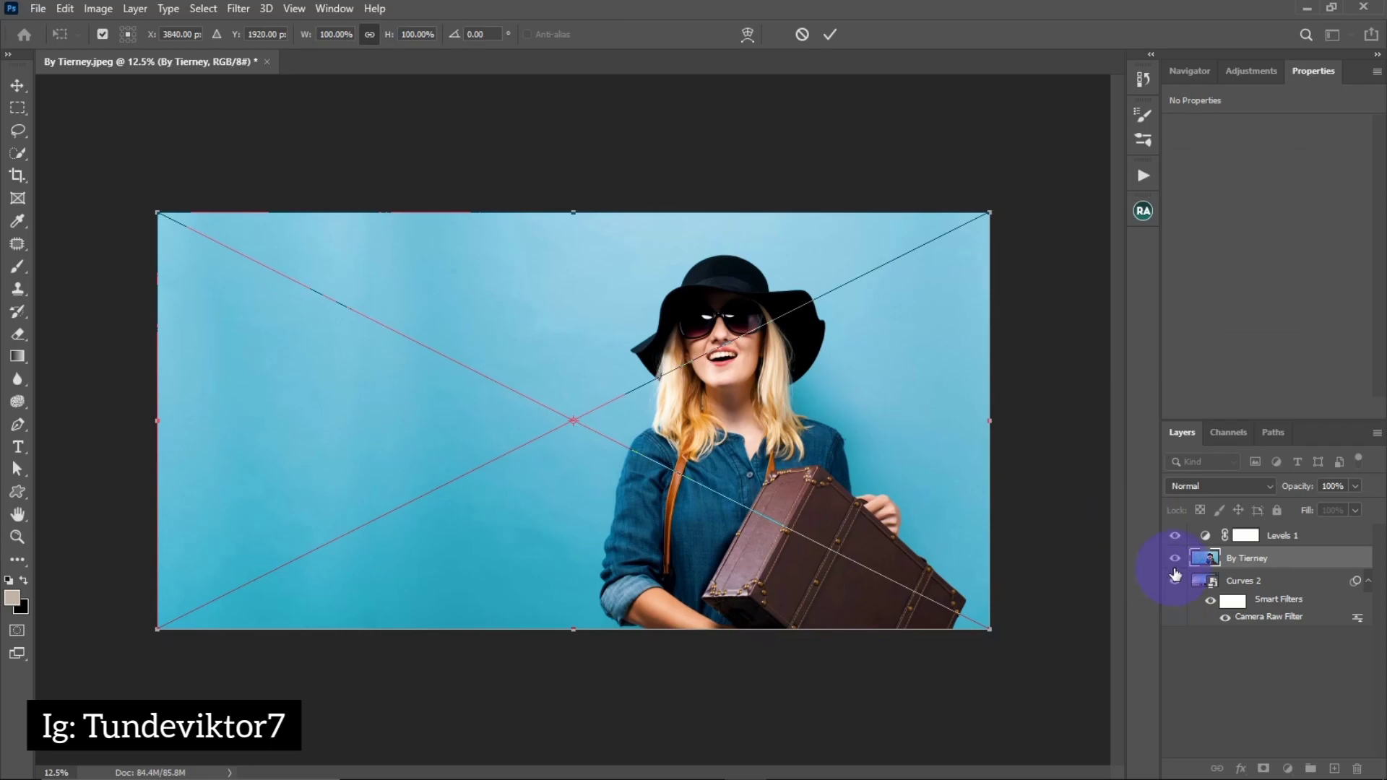
{"action": "key", "text": "Return"}
- Compare the original photo with the finished composite by toggling the placed layer's visibility, leaving that layer hidden
{"action": "key", "text": "z"}
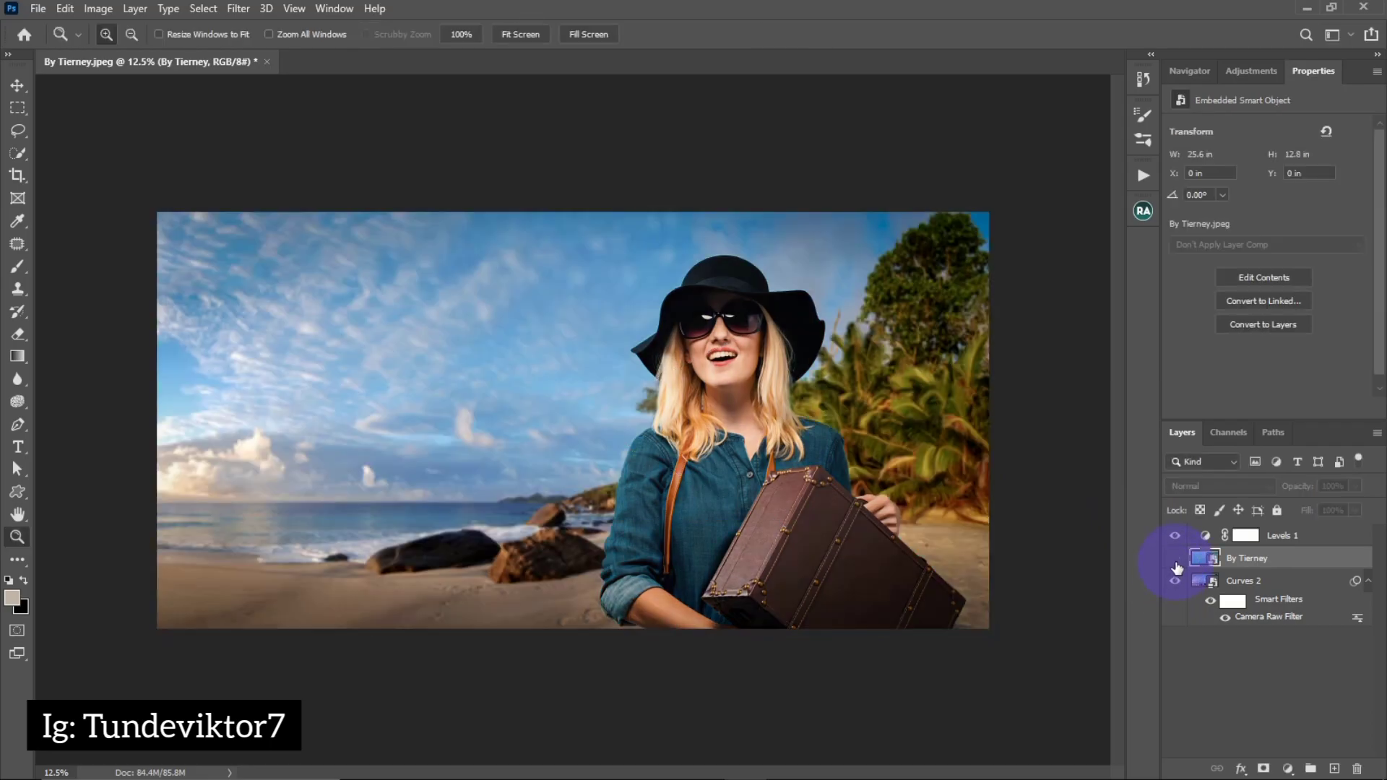
{"action": "left_click", "coordinate": [1176, 562]}
{"action": "left_click", "coordinate": [1175, 560]}
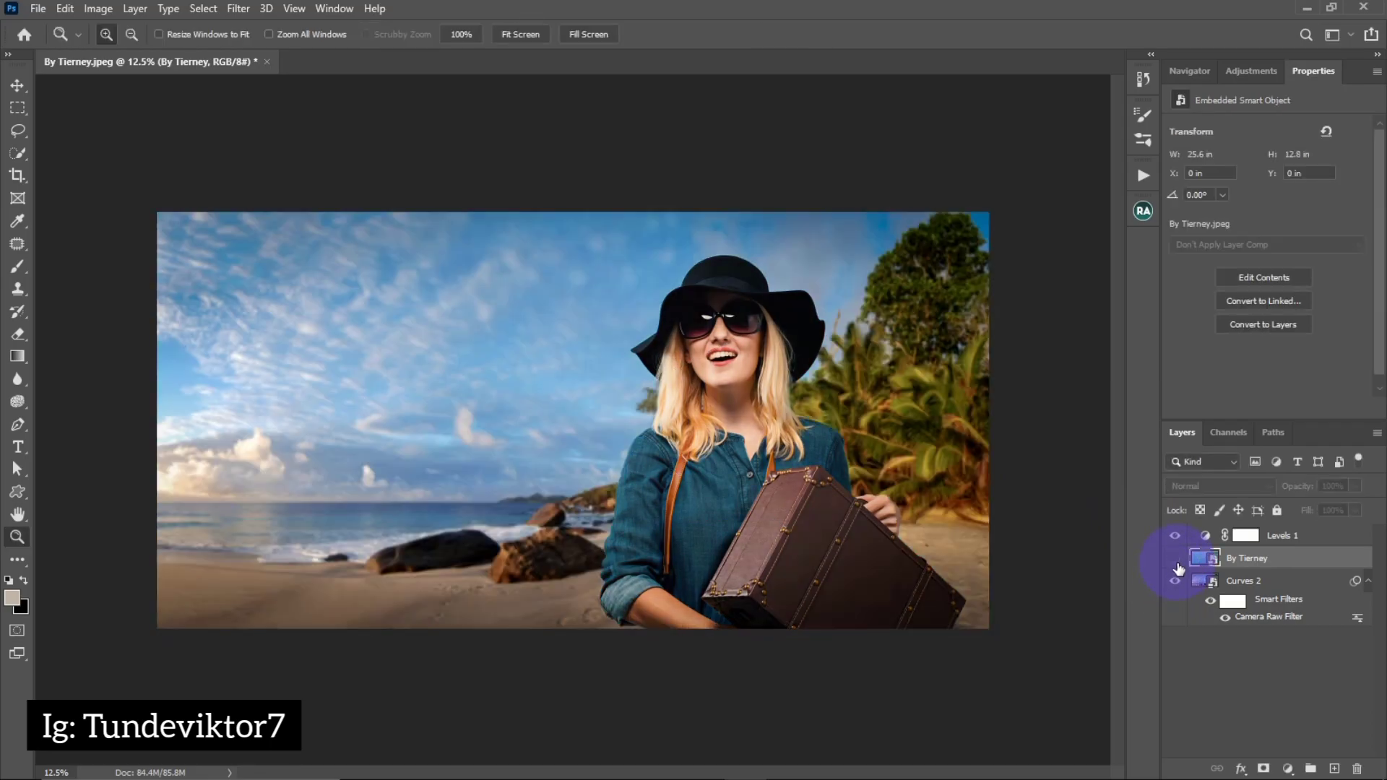